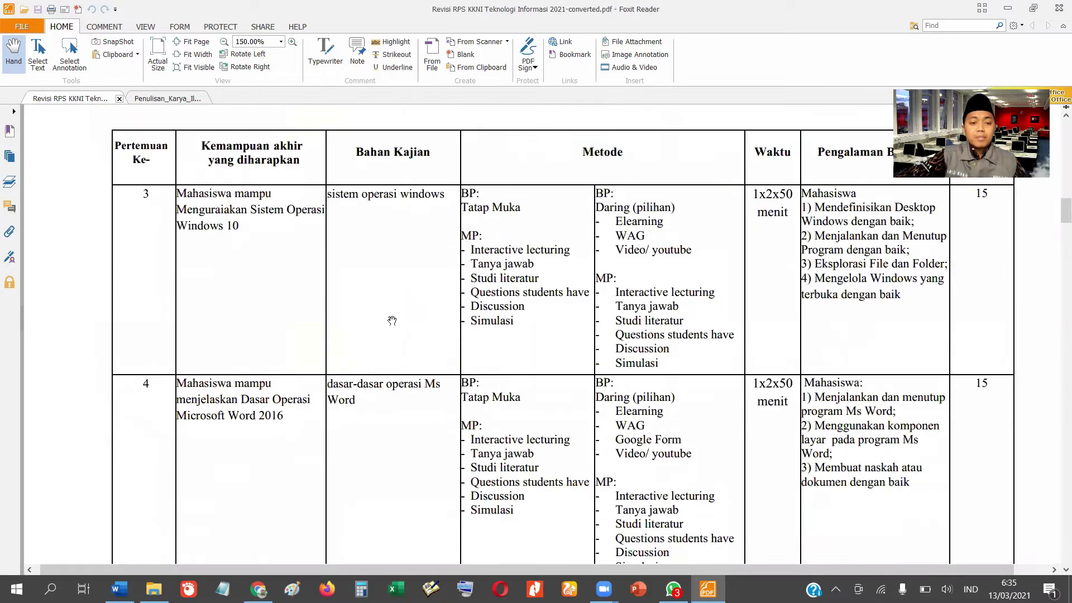
Review the course syllabus table from meeting 3 through meeting 9, including the topics and learning outcomes for each meeting.
scroll(392, 320, down, 10)
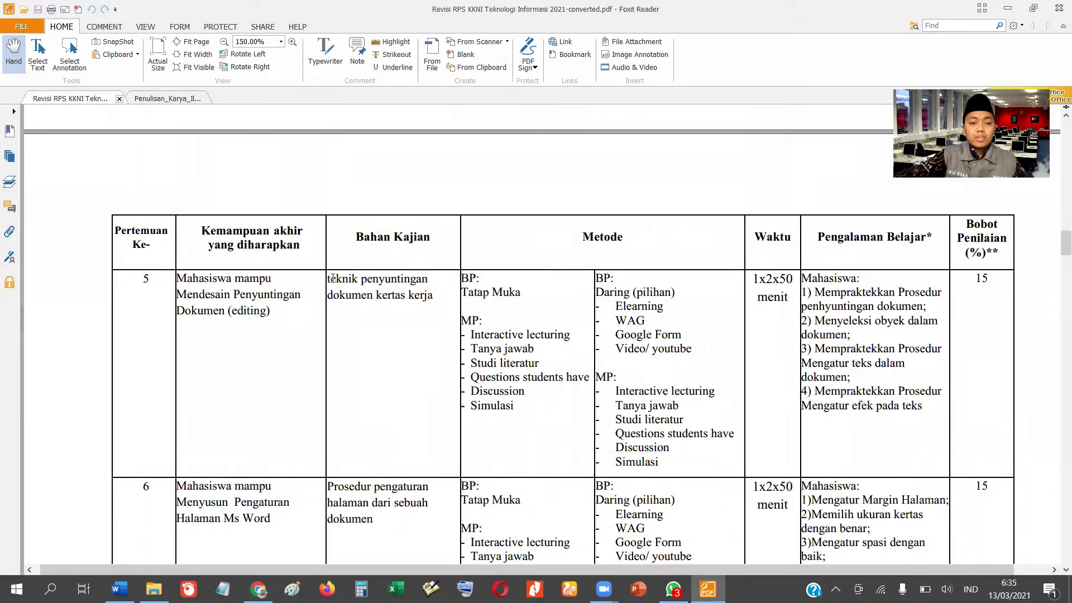
scroll(404, 348, down, 3)
scroll(404, 349, down, 1)
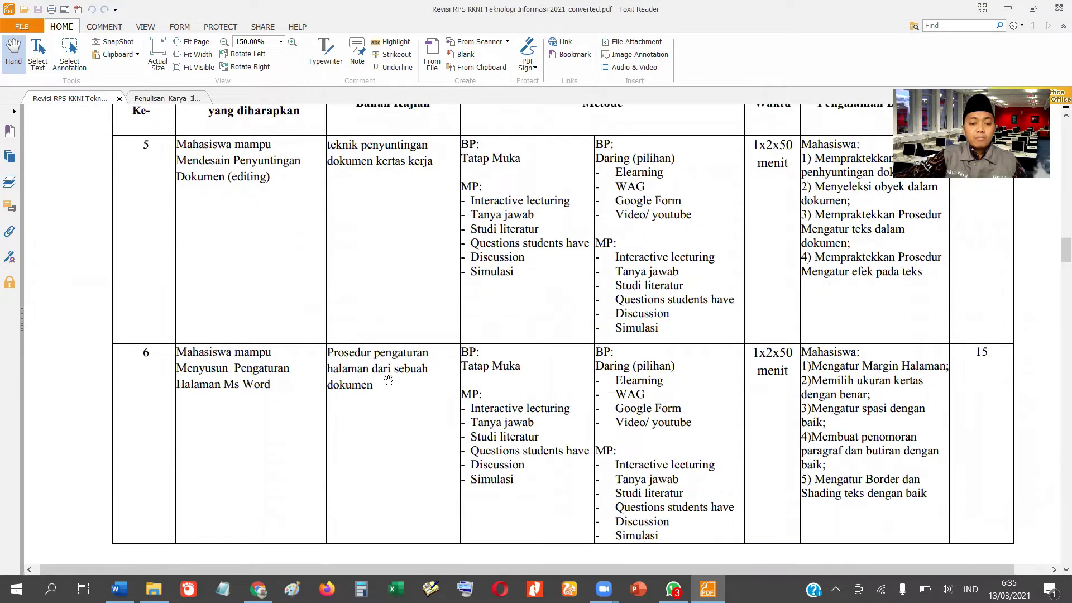
scroll(374, 387, down, 15)
scroll(373, 382, down, 1)
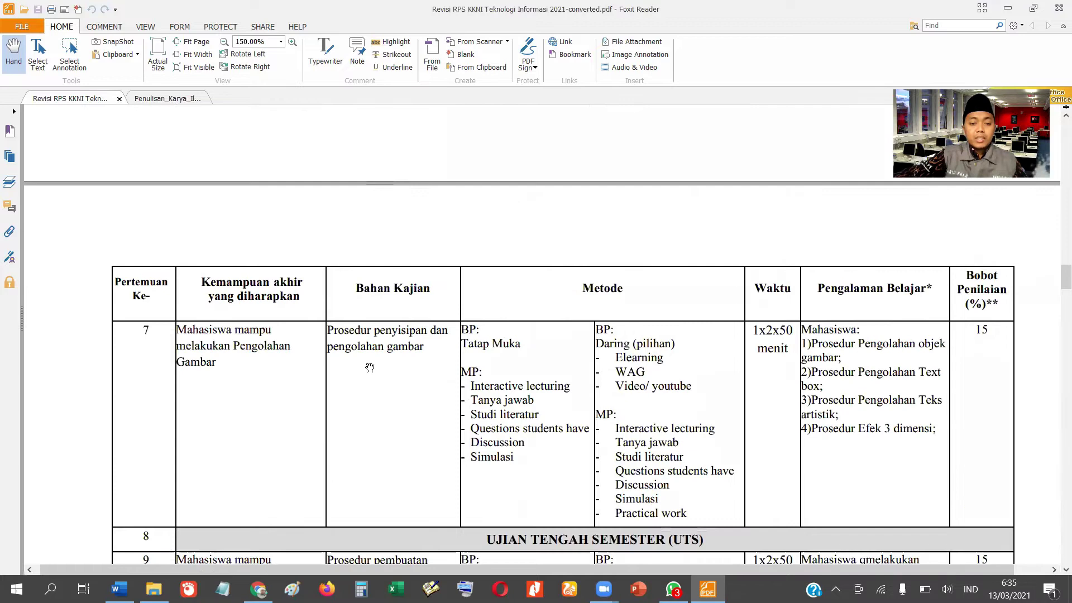
scroll(366, 341, down, 1)
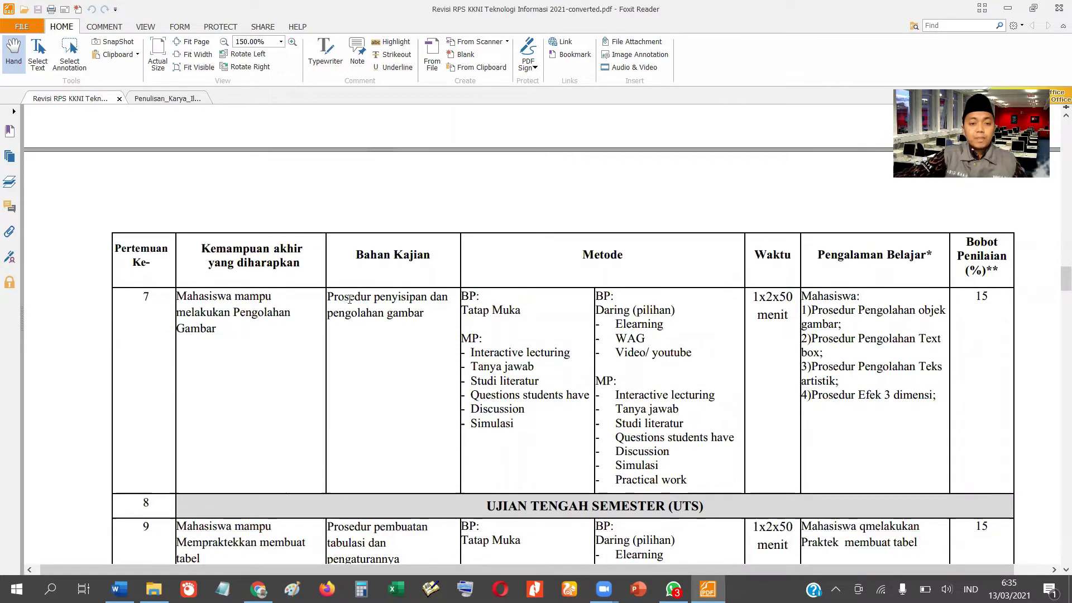
scroll(378, 328, down, 3)
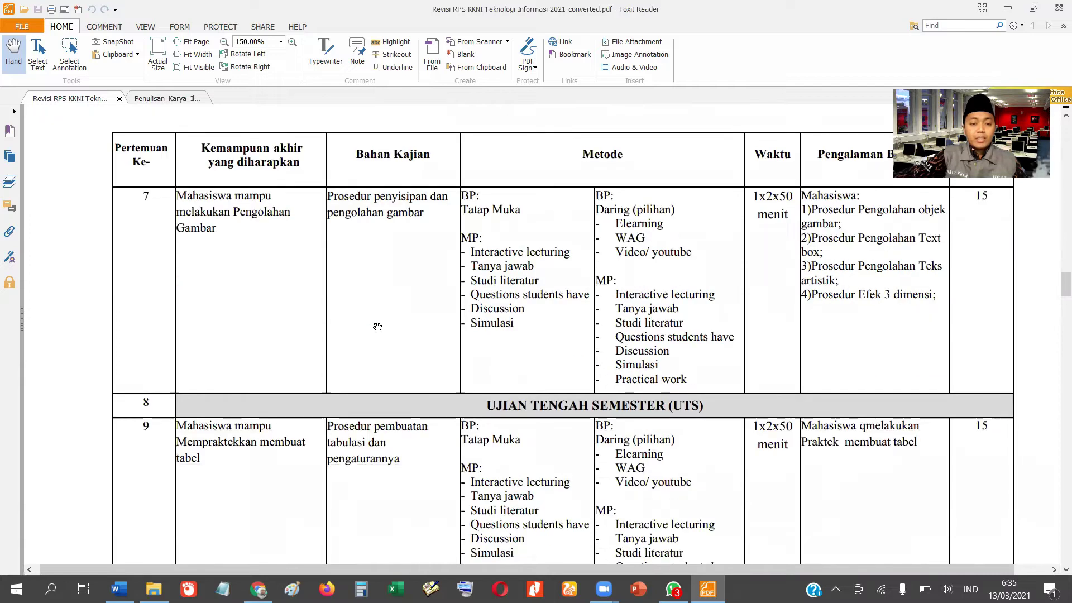
scroll(378, 330, down, 8)
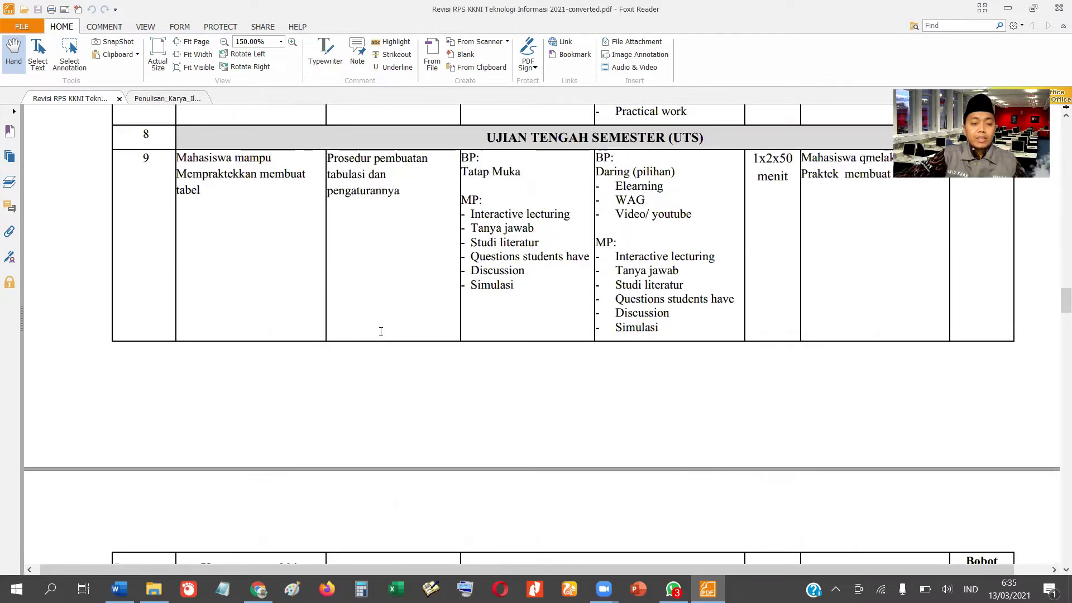
scroll(380, 336, down, 8)
scroll(380, 331, up, 9)
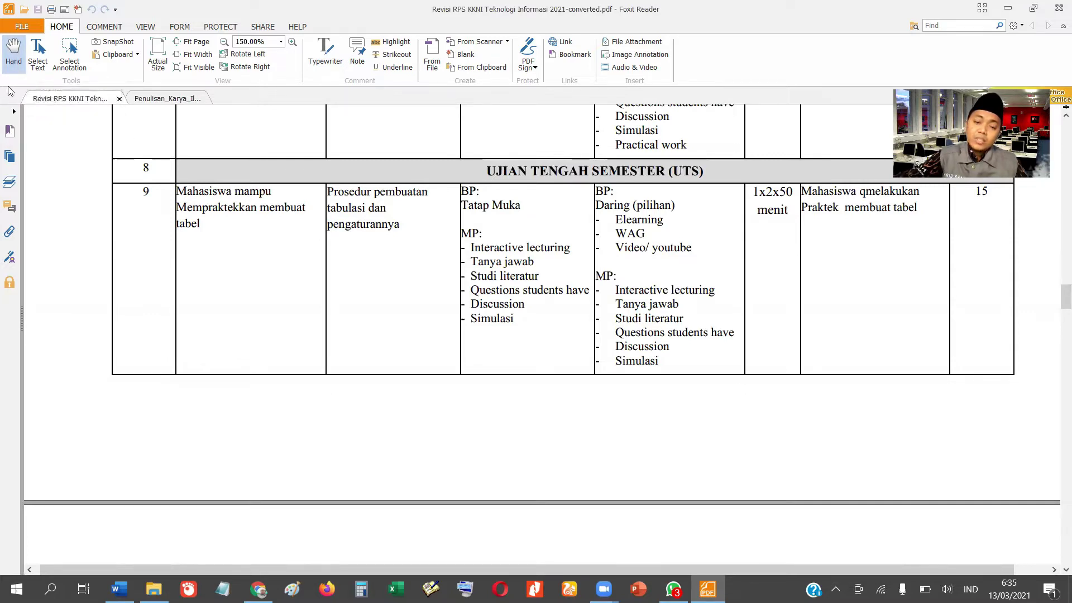
Switch to the Penulisan_Karya_Ilmiah_Fasya PDF and view its cover page.
click(141, 103)
scroll(258, 158, up, 5)
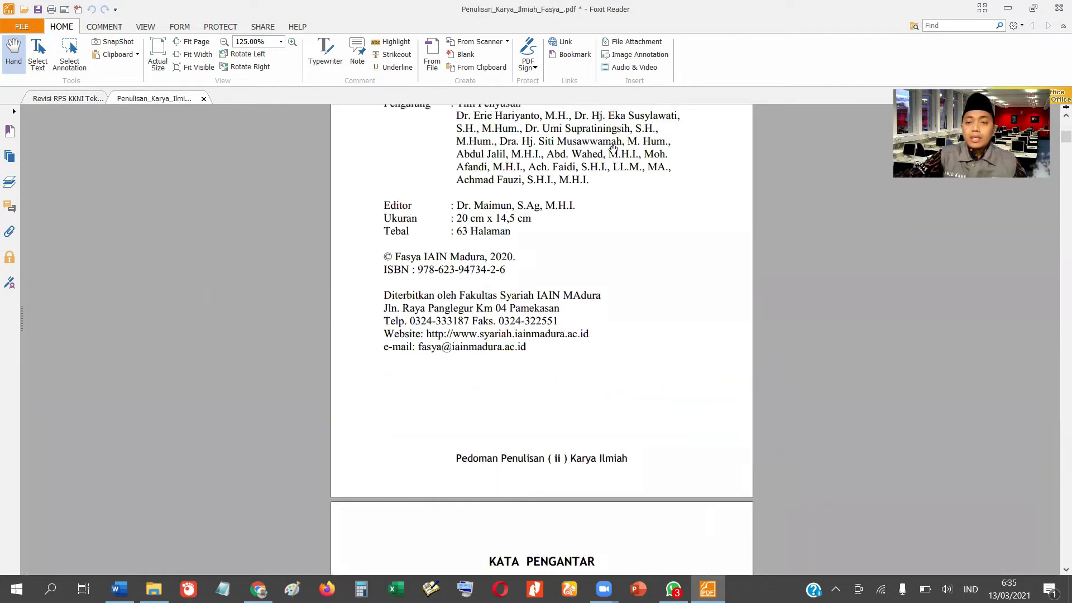
scroll(473, 182, up, 15)
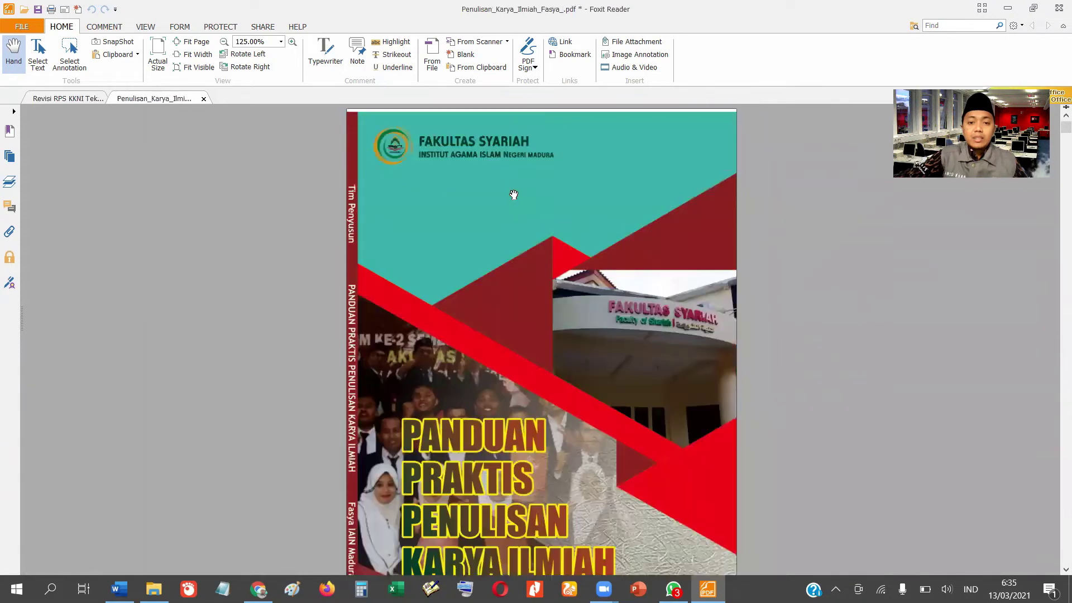
scroll(514, 194, down, 3)
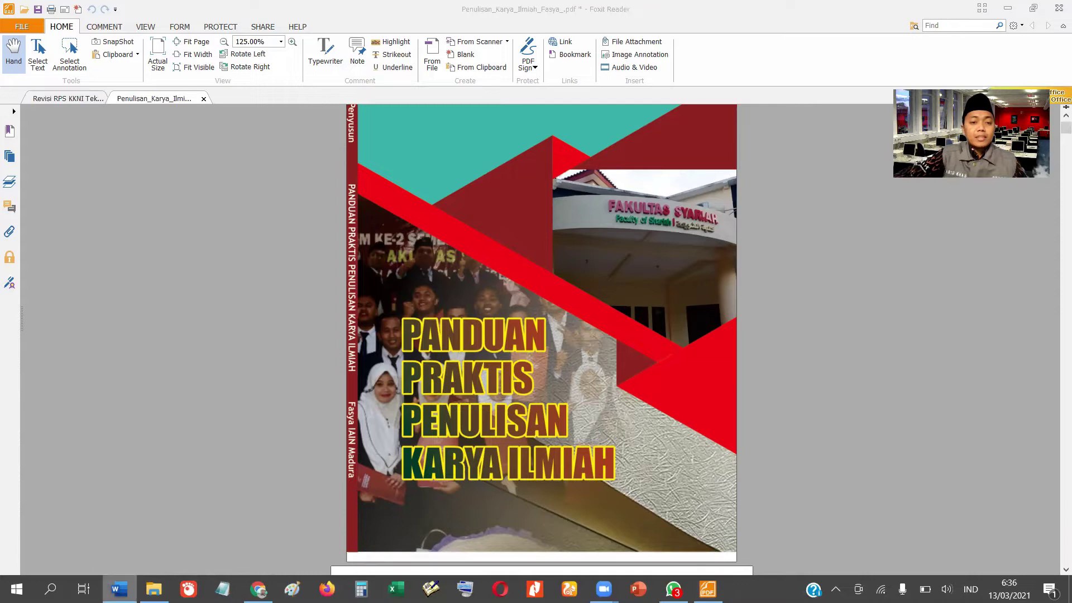
Switch to Word, close the open empty document, and relaunch Word with a new blank document.
key(alt+Tab)
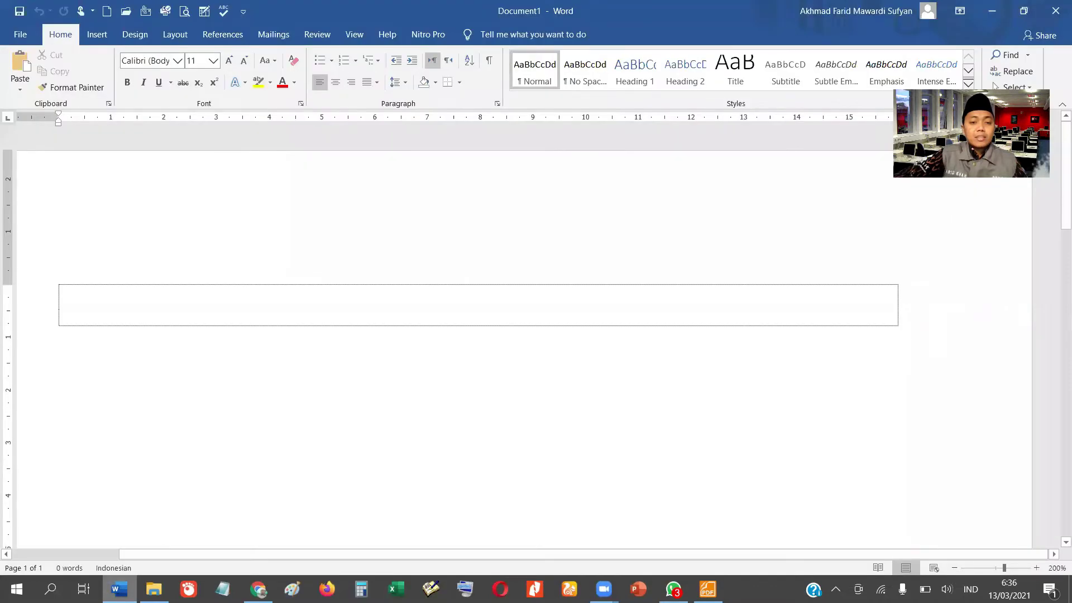
click(1055, 7)
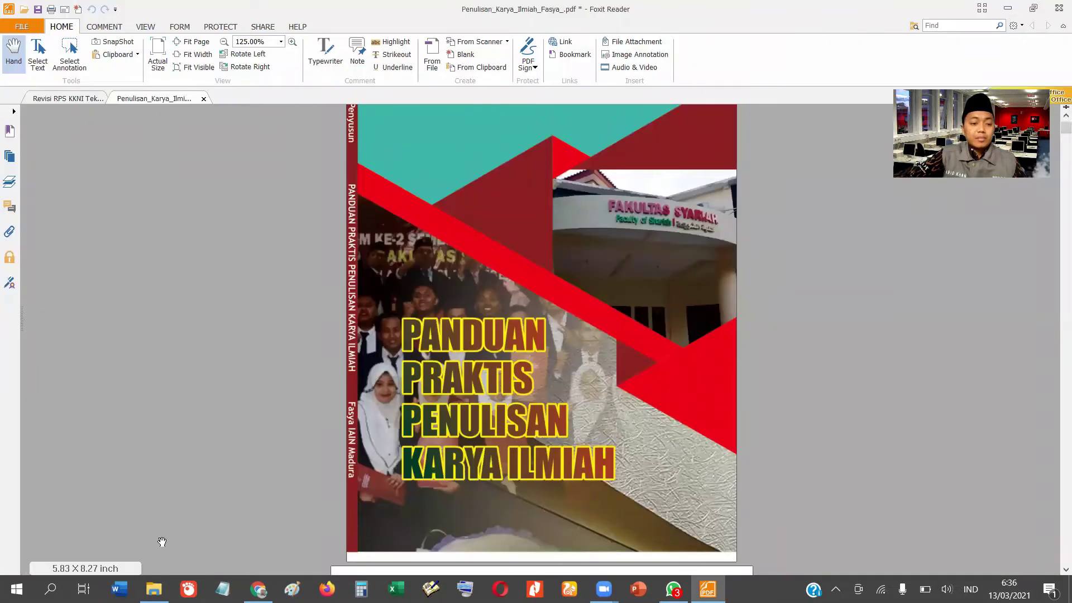
click(119, 589)
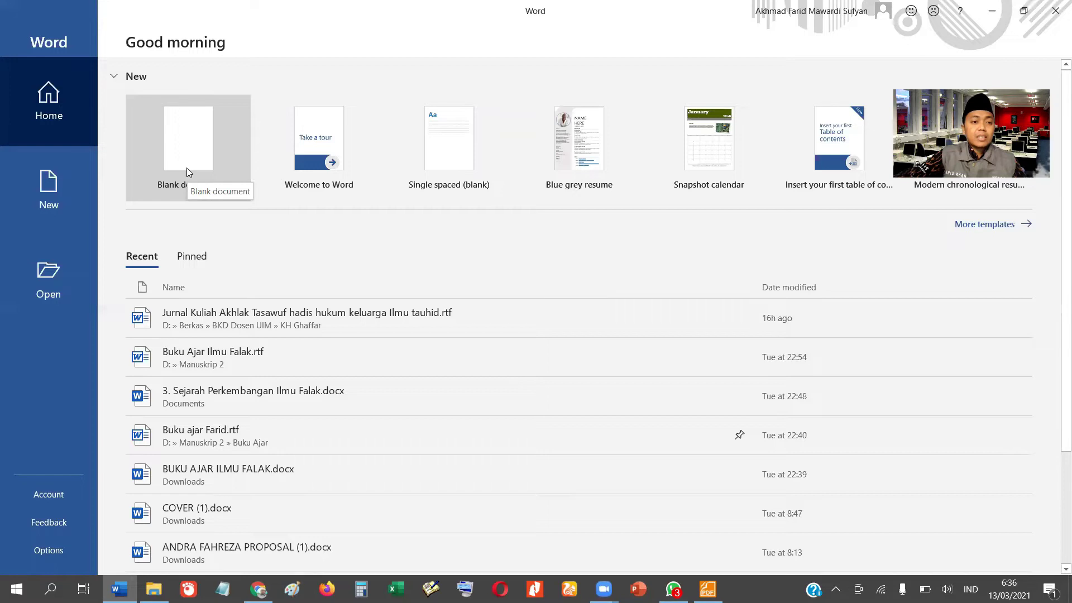
click(187, 168)
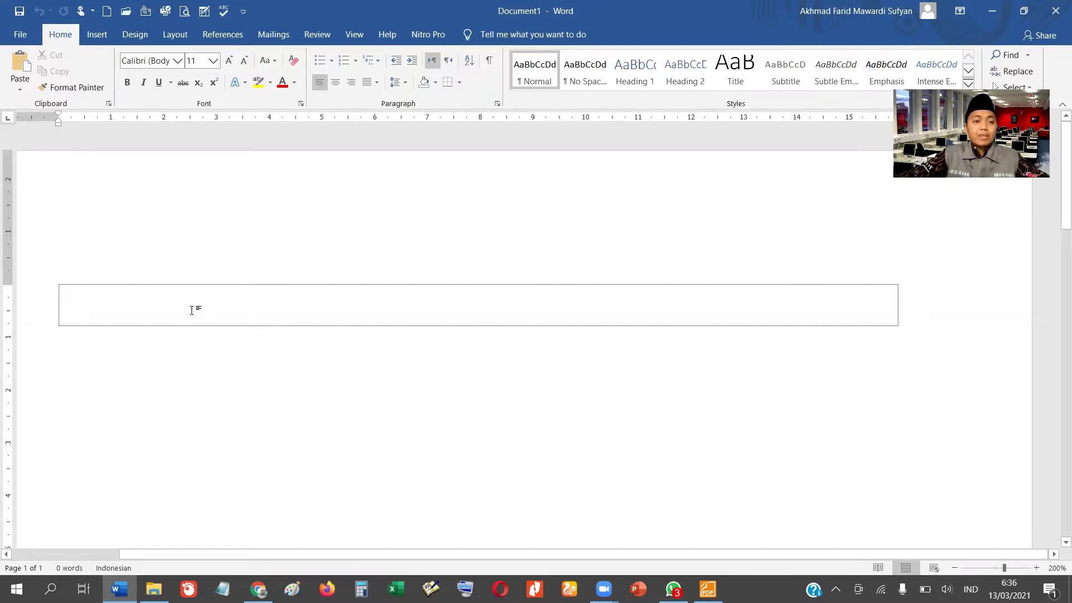
Start saving the new document and open the Save As dialog to browse for a location.
click(29, 38)
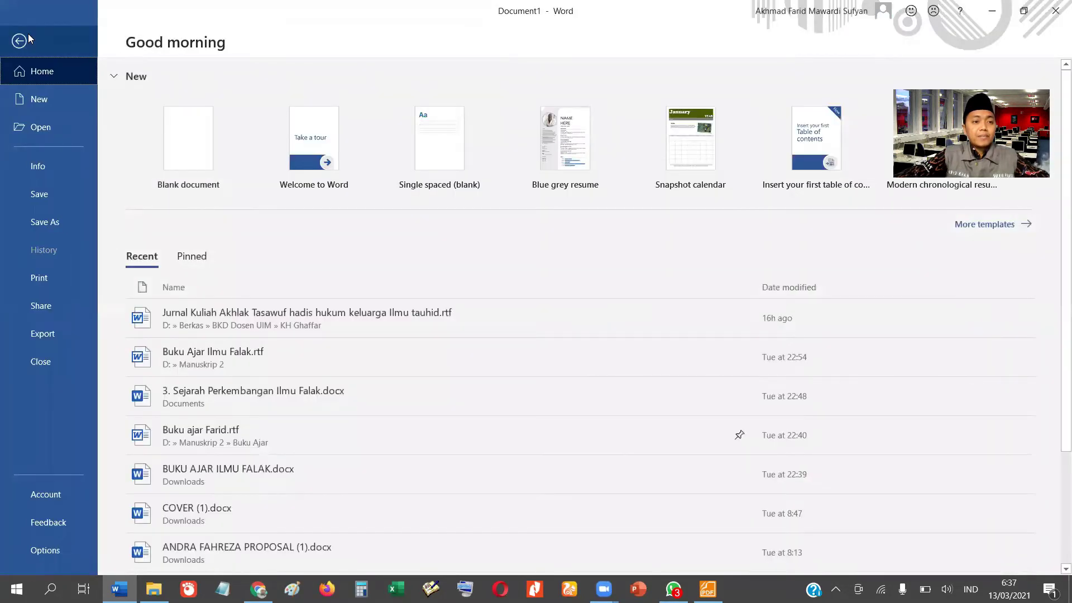
click(29, 39)
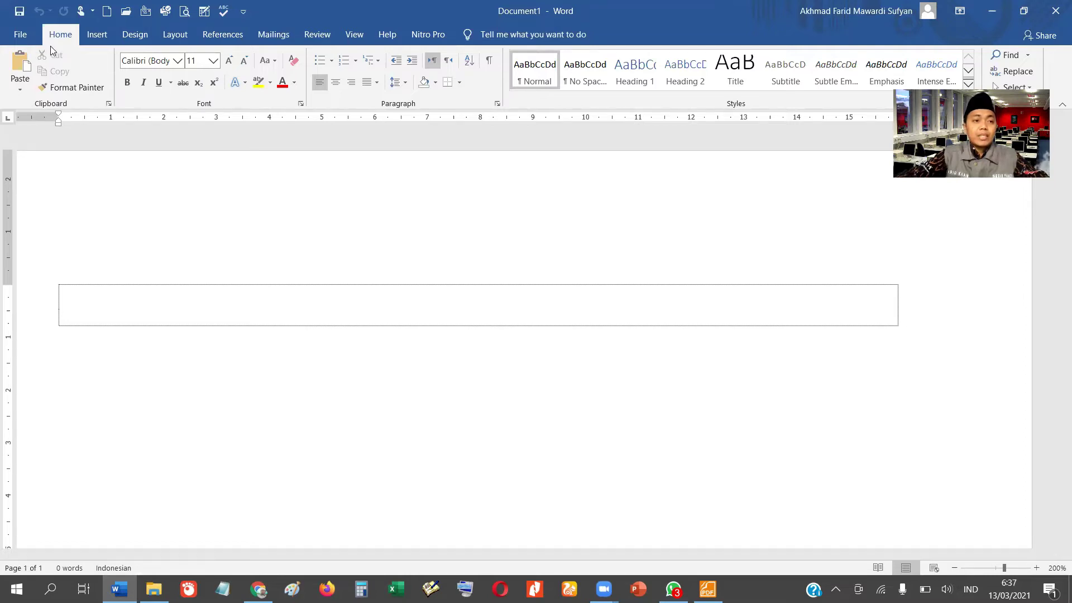
click(23, 36)
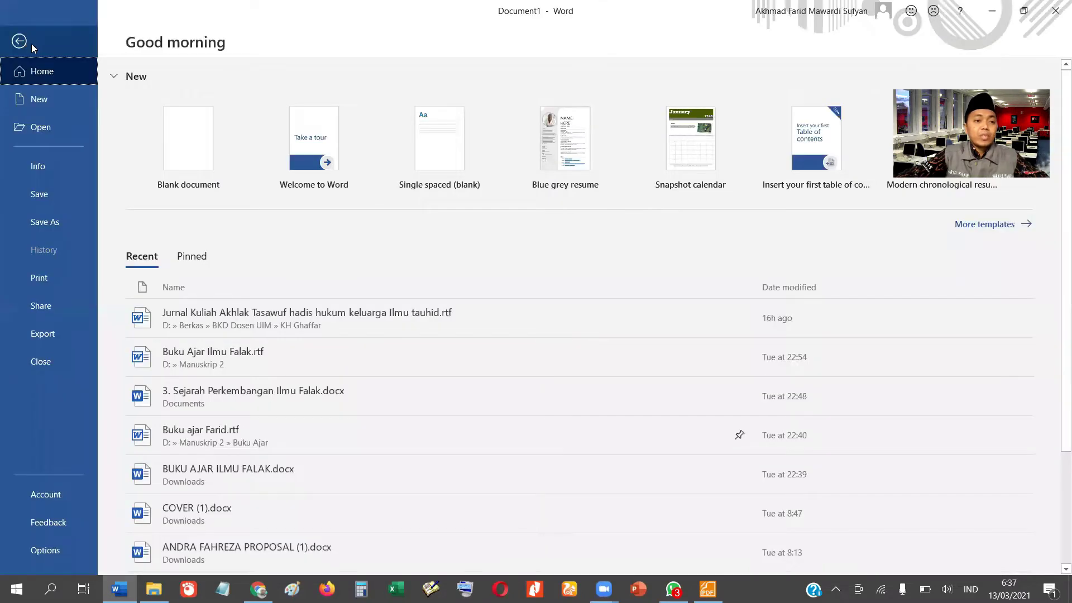
click(46, 199)
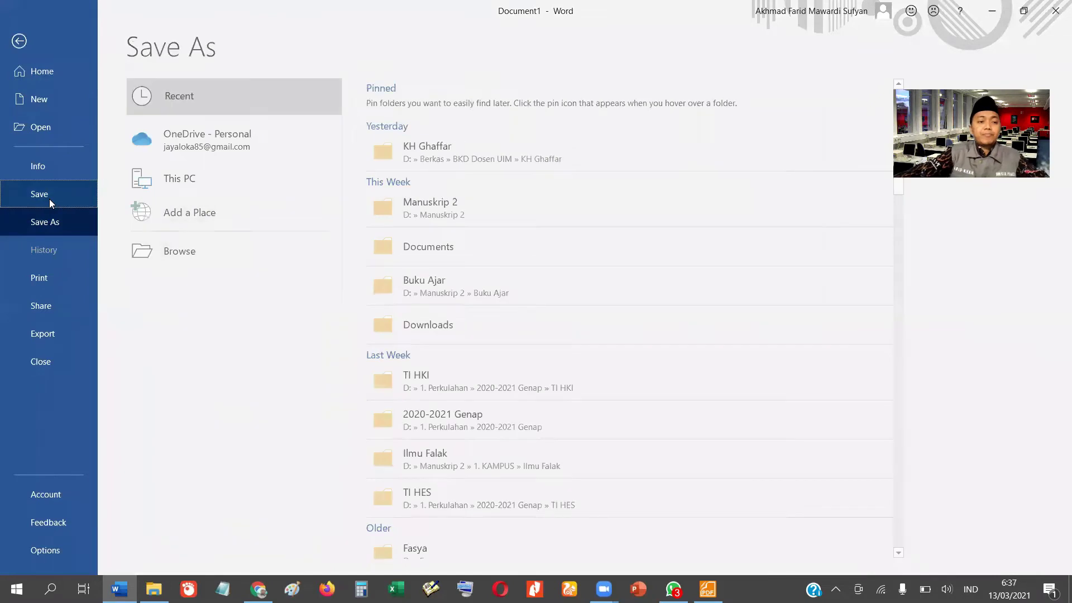
click(194, 257)
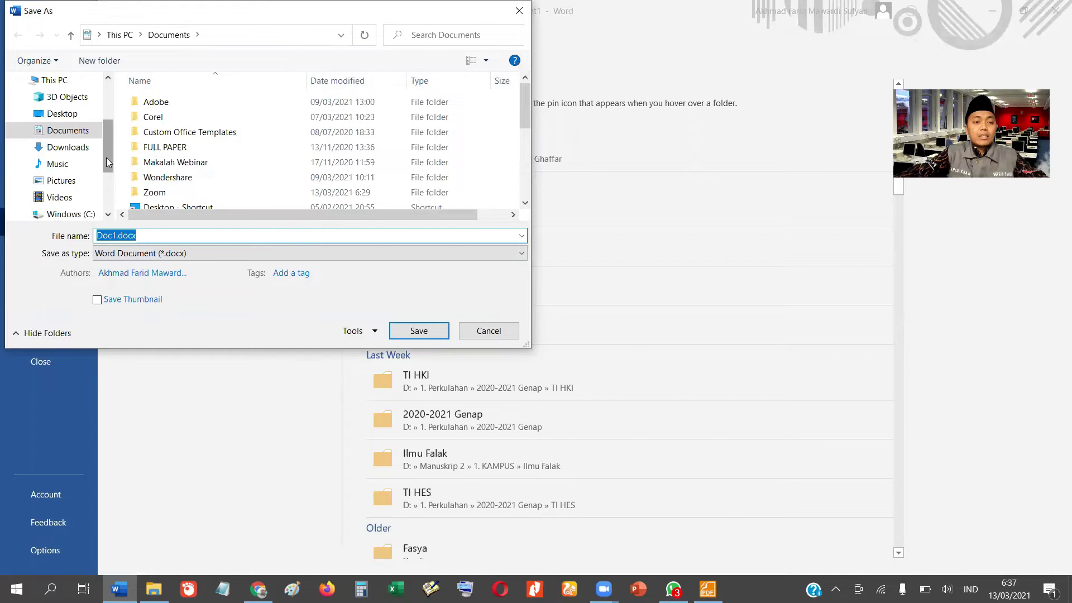
Look through the Documents and Windows (C:) locations and choose the FarMa (D:) drive as the save location.
scroll(106, 159, down, 2)
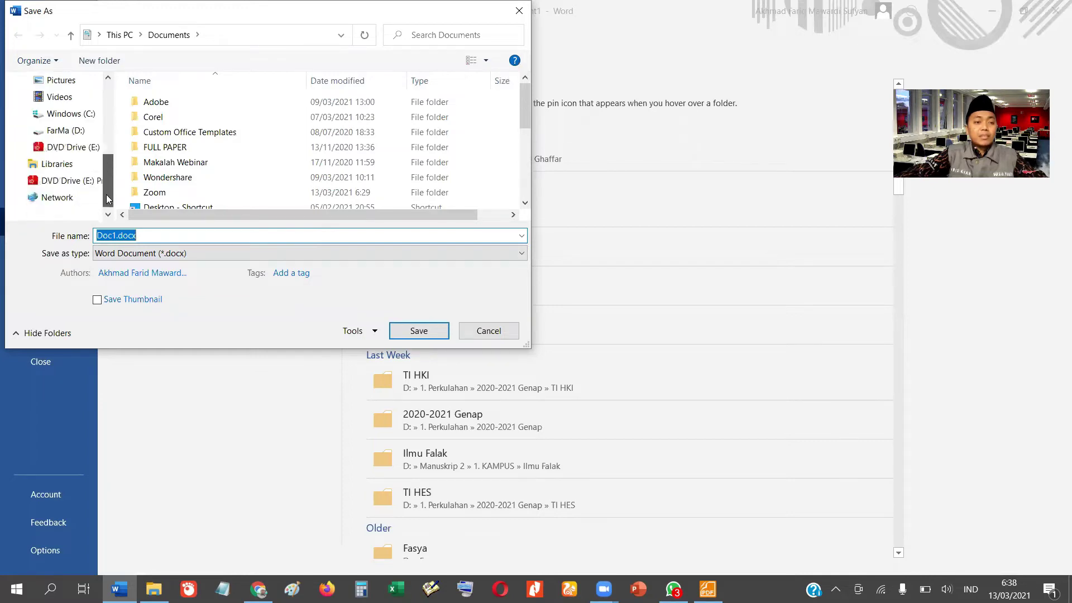
click(67, 132)
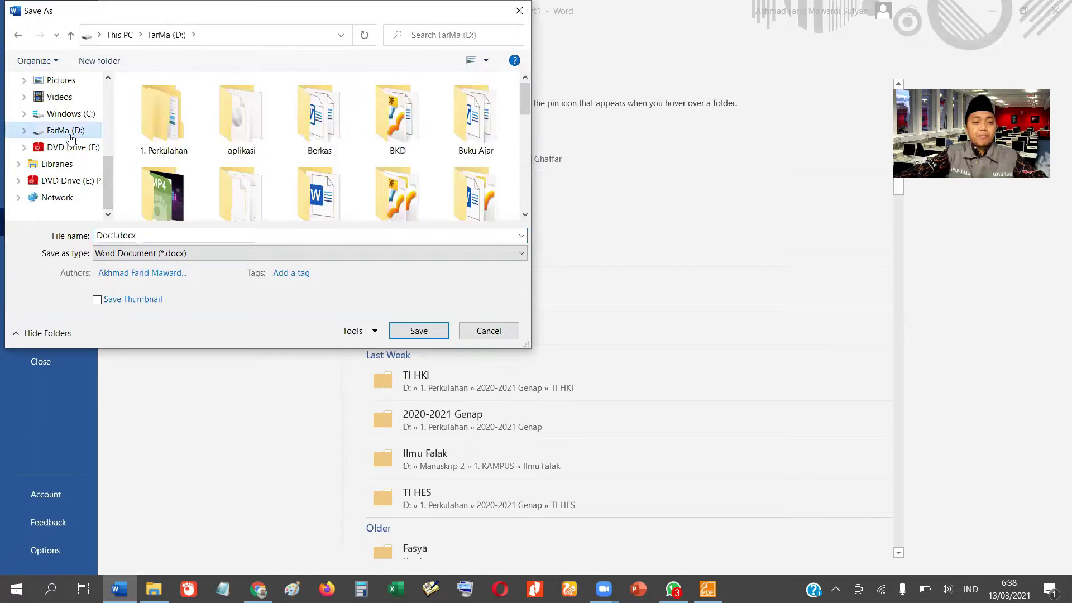
scroll(77, 114, up, 1)
scroll(77, 114, up, 2)
click(87, 147)
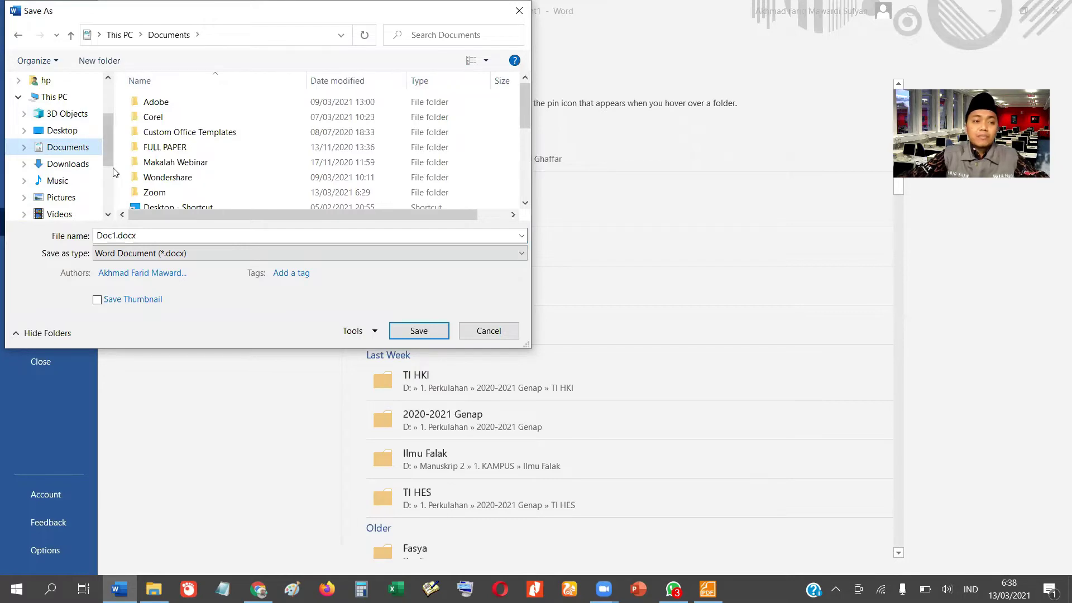
drag(107, 154, 92, 176)
click(78, 164)
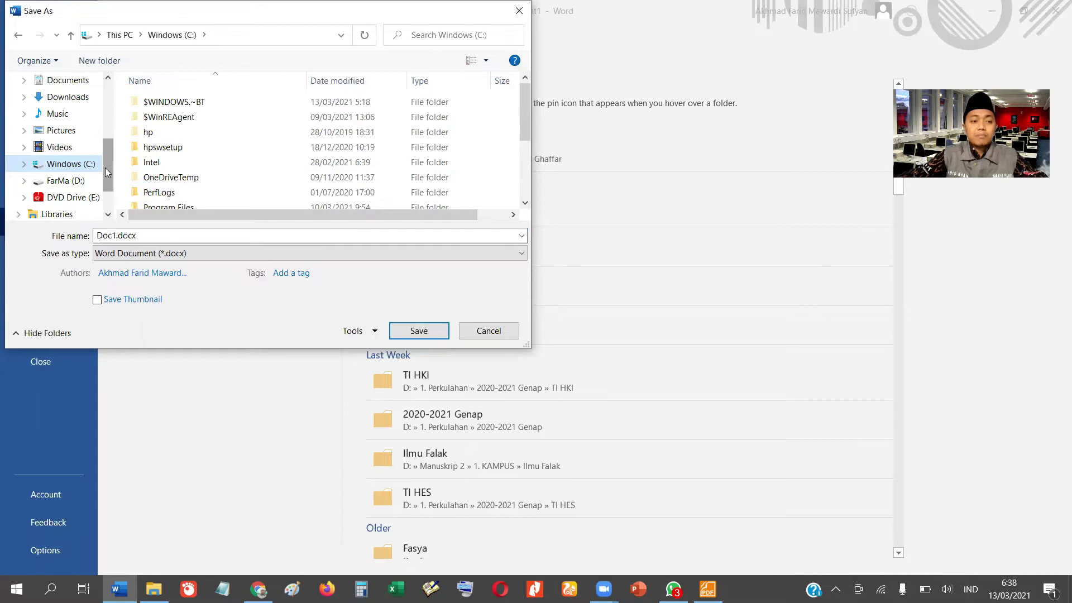
click(88, 83)
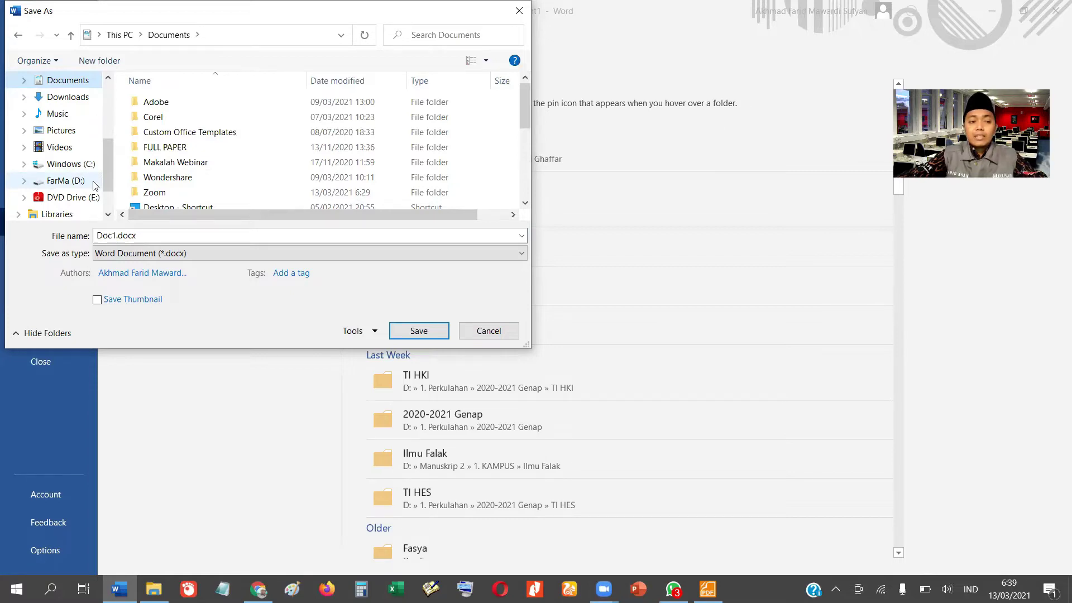
click(65, 181)
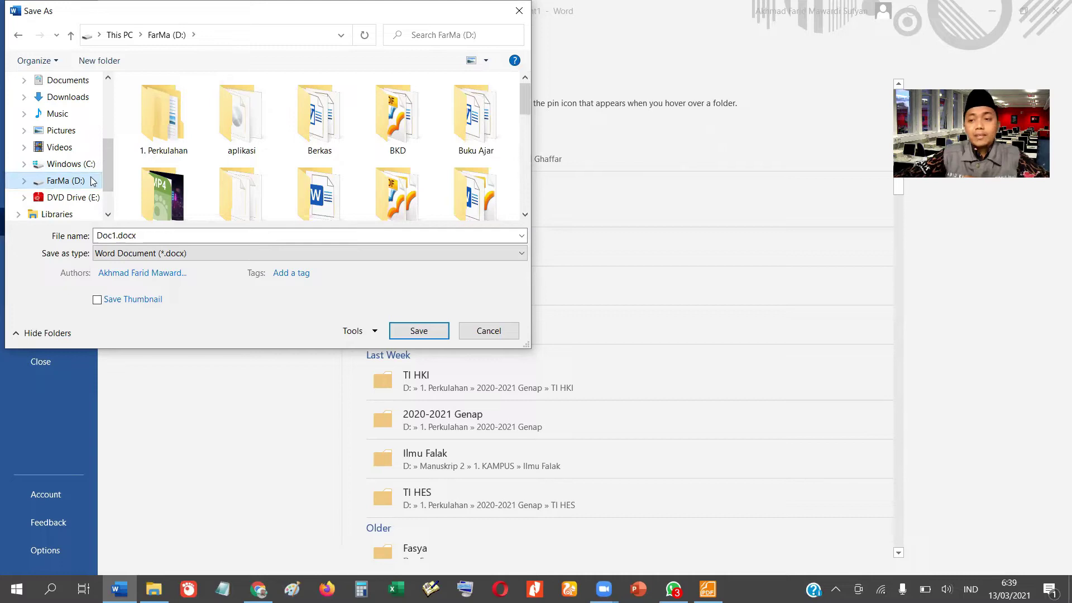
Name the file Contoh and select Word Document (*.docx) as its file type.
click(141, 236)
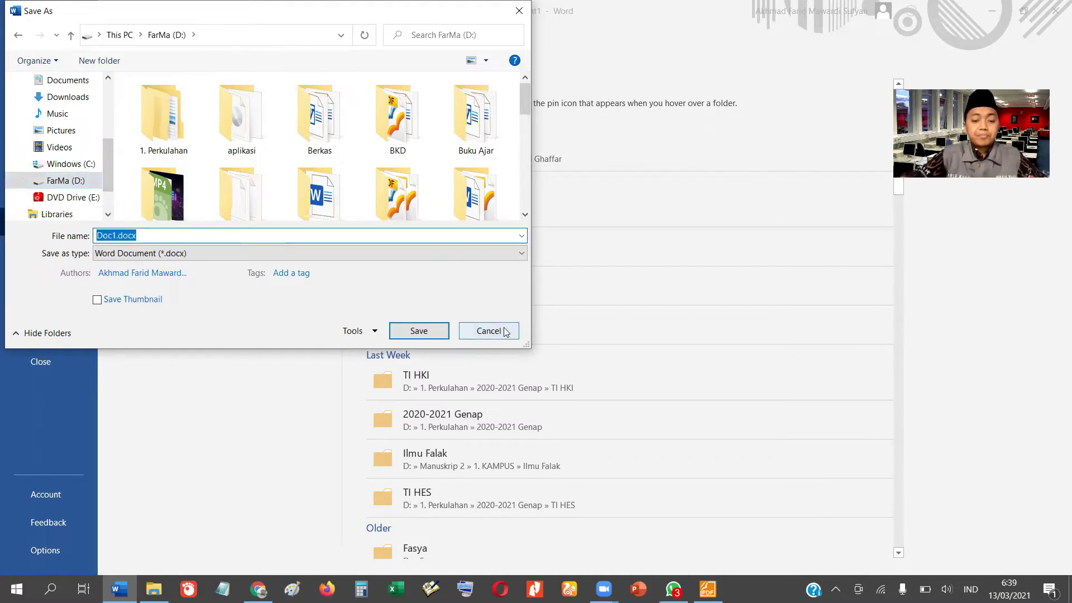
text(Con)
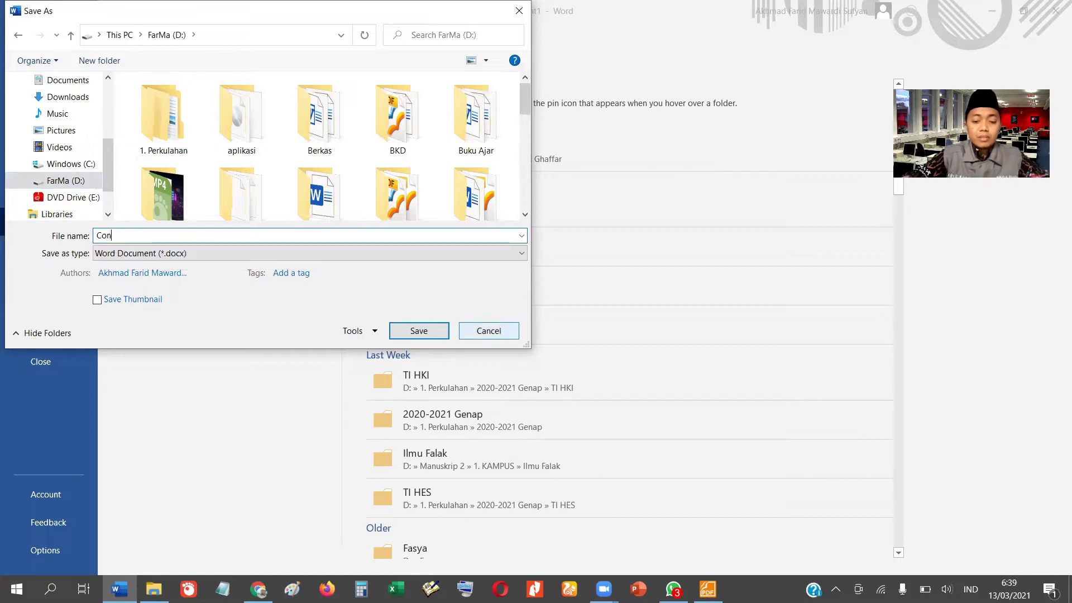
text(toh)
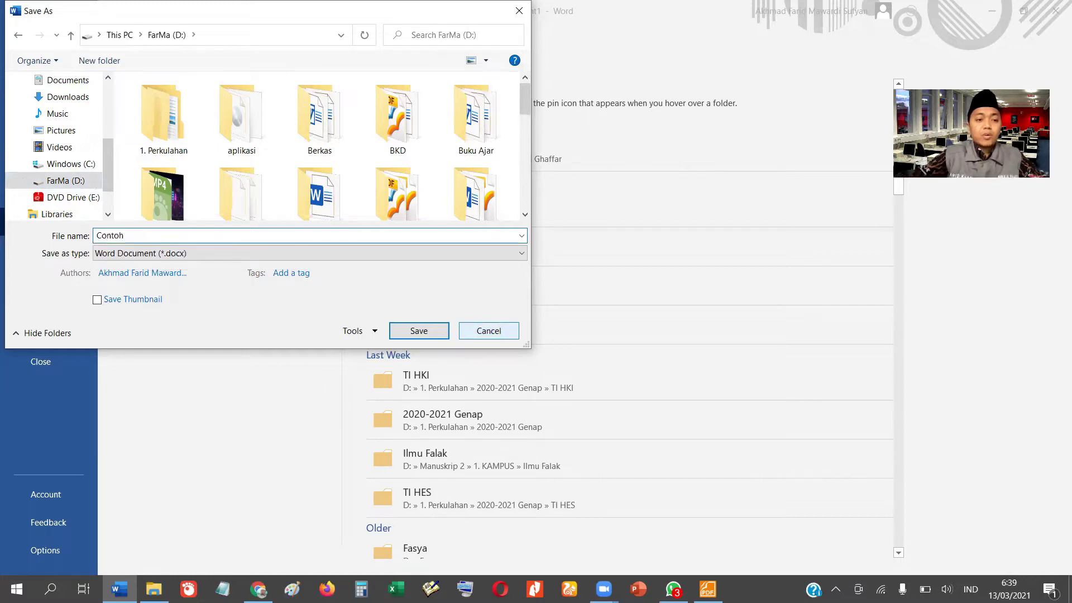
click(457, 257)
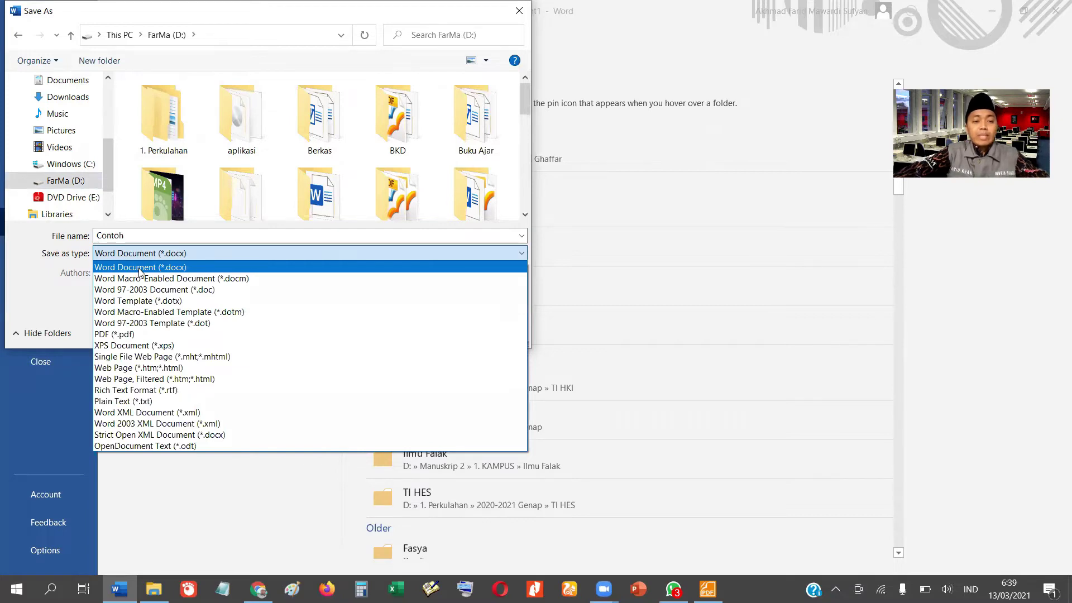
click(193, 267)
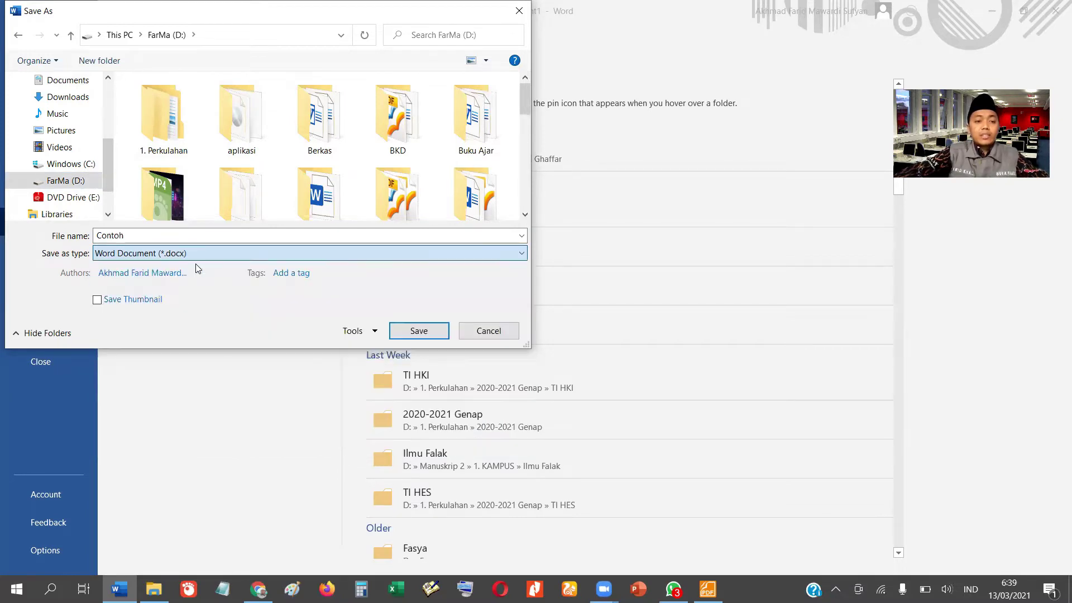
double_click(153, 232)
click(153, 232)
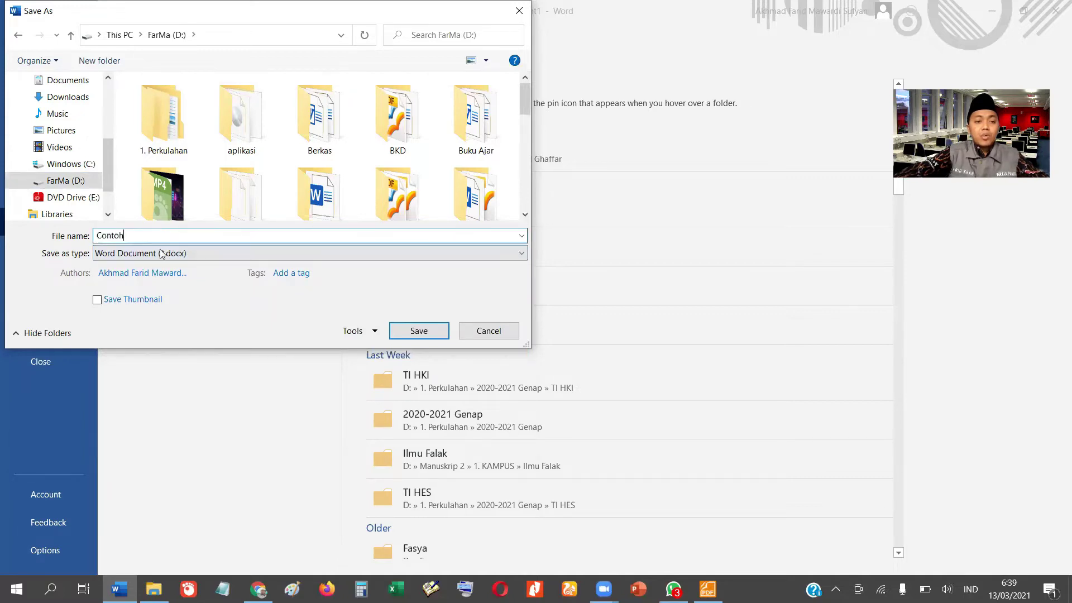
Change the save type to Rich Text Format (*.rtf) and set it back to Word Document (*.docx).
click(223, 254)
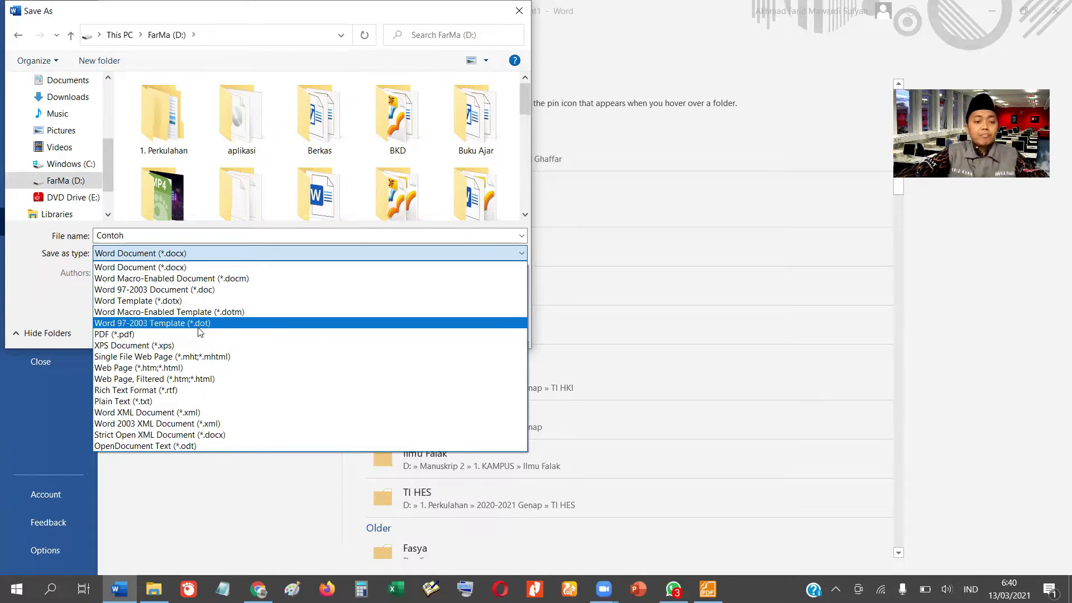
click(192, 391)
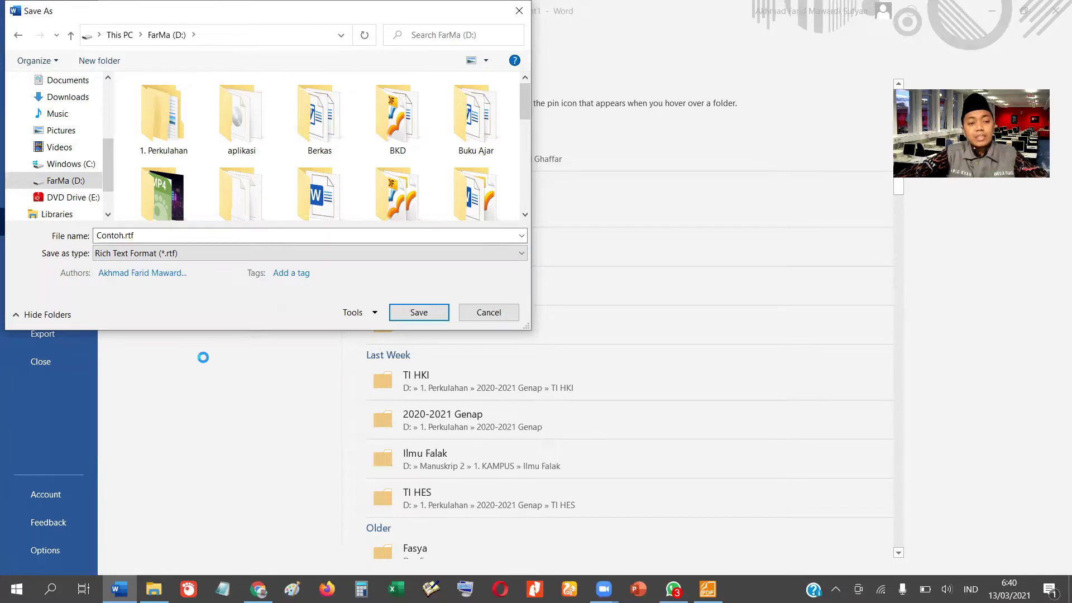
click(188, 255)
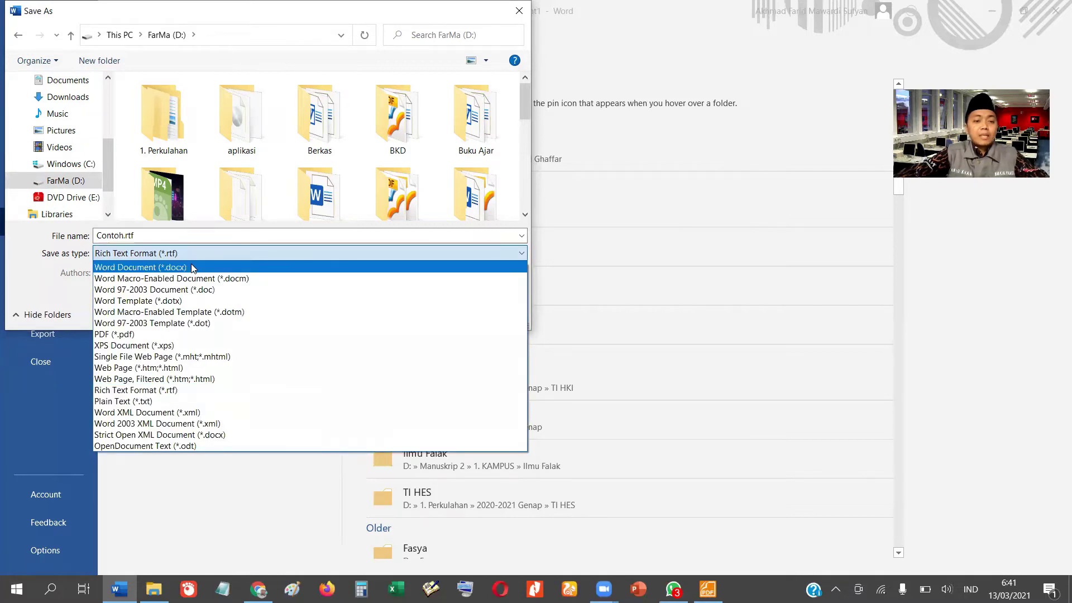
click(192, 269)
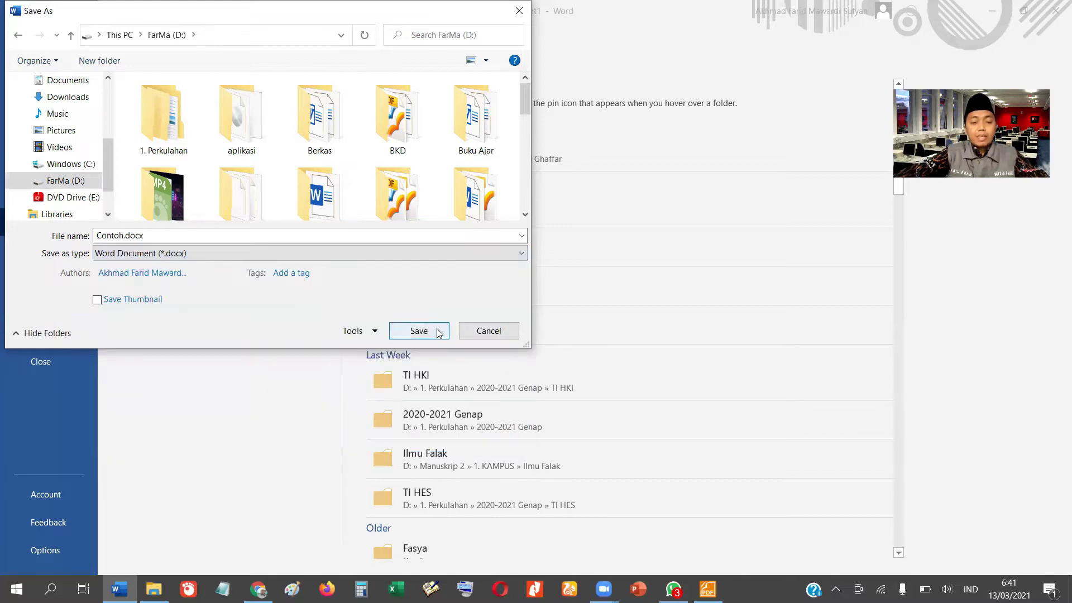
Try Rich Text Format (*.rtf) as the file type, then save Contoh as a Word Document (*.docx) on the FarMa (D:) drive.
click(316, 256)
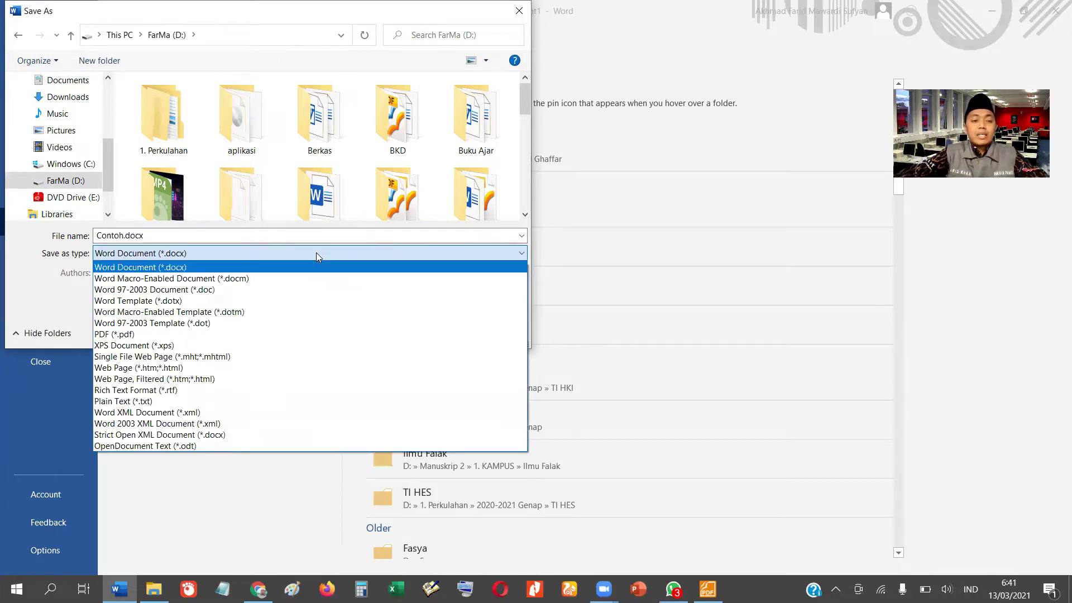
click(297, 392)
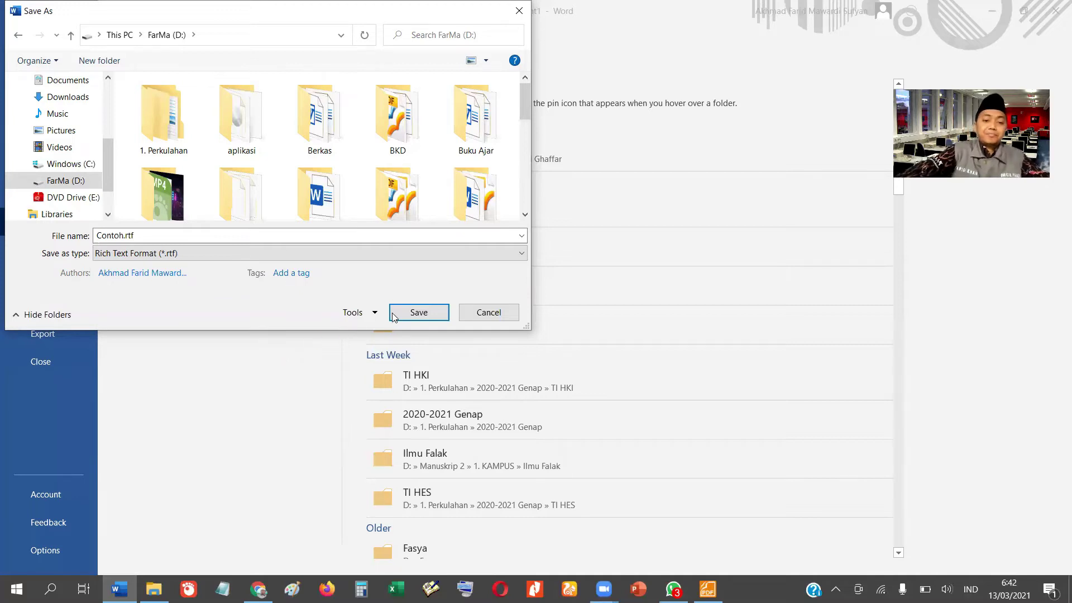
click(405, 255)
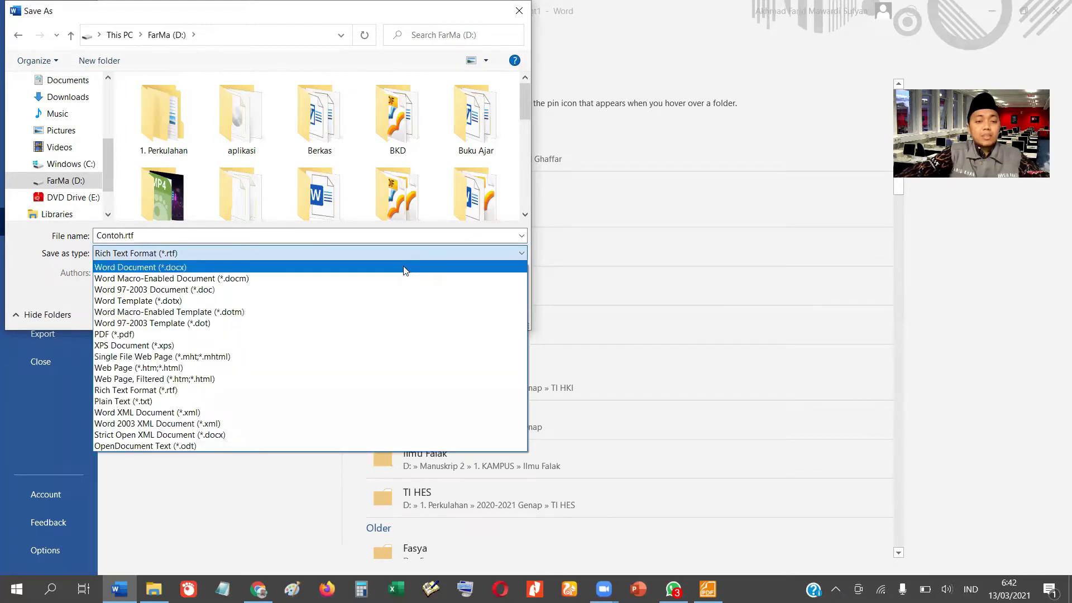
click(405, 268)
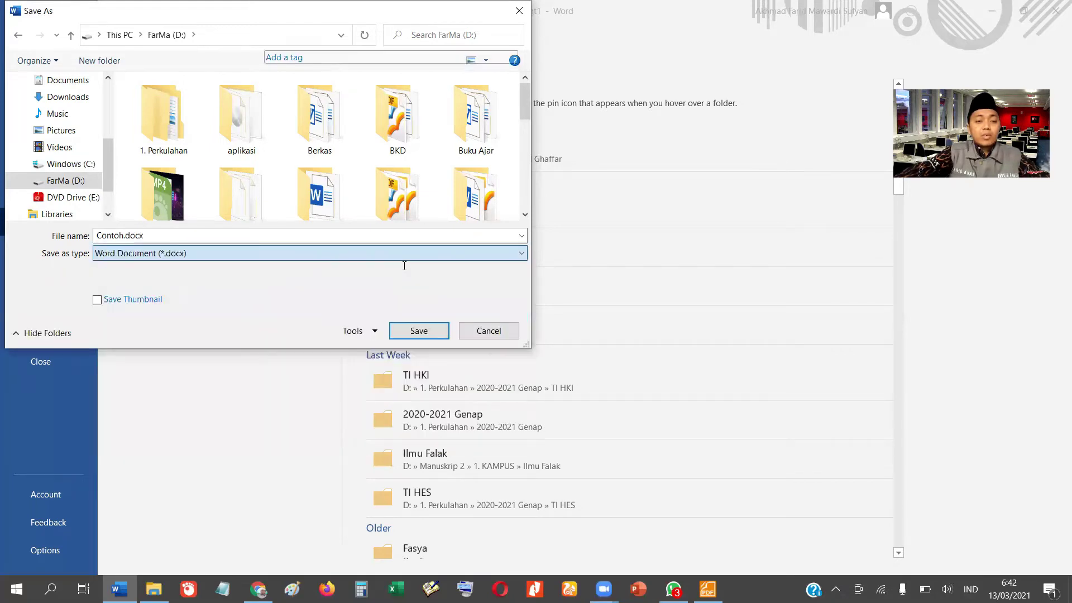
click(419, 331)
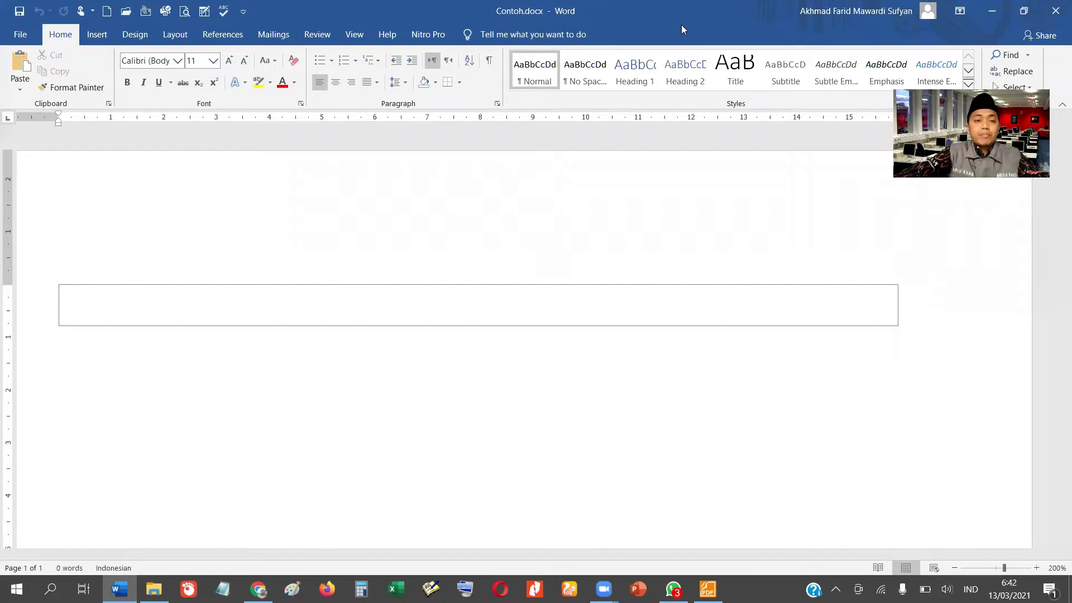
Create a second blank document, compare its window with the Contoh.docx window, and close the second document.
double_click(276, 23)
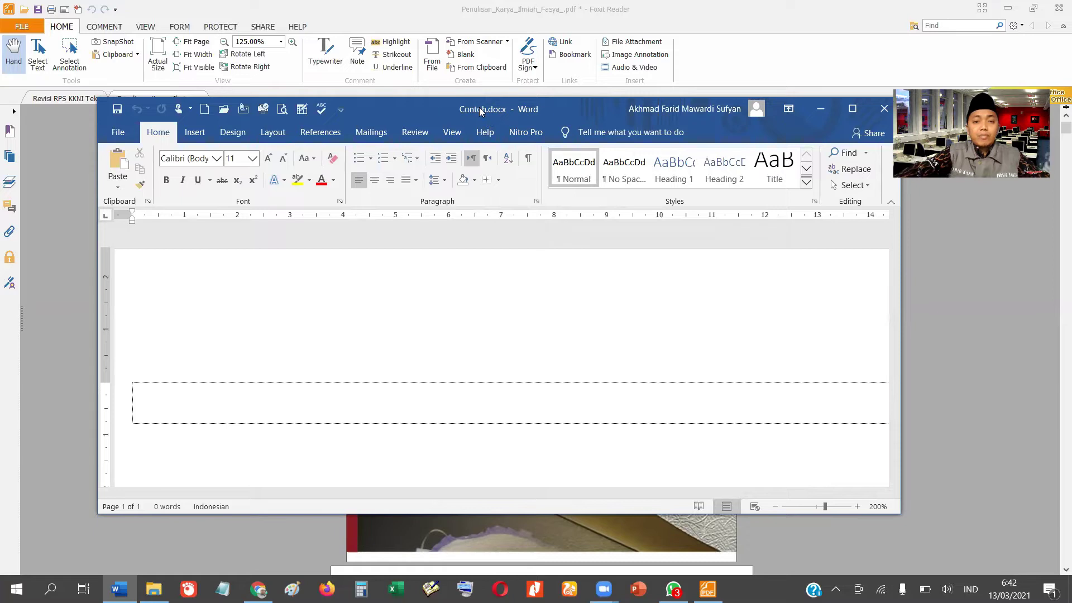
double_click(432, 106)
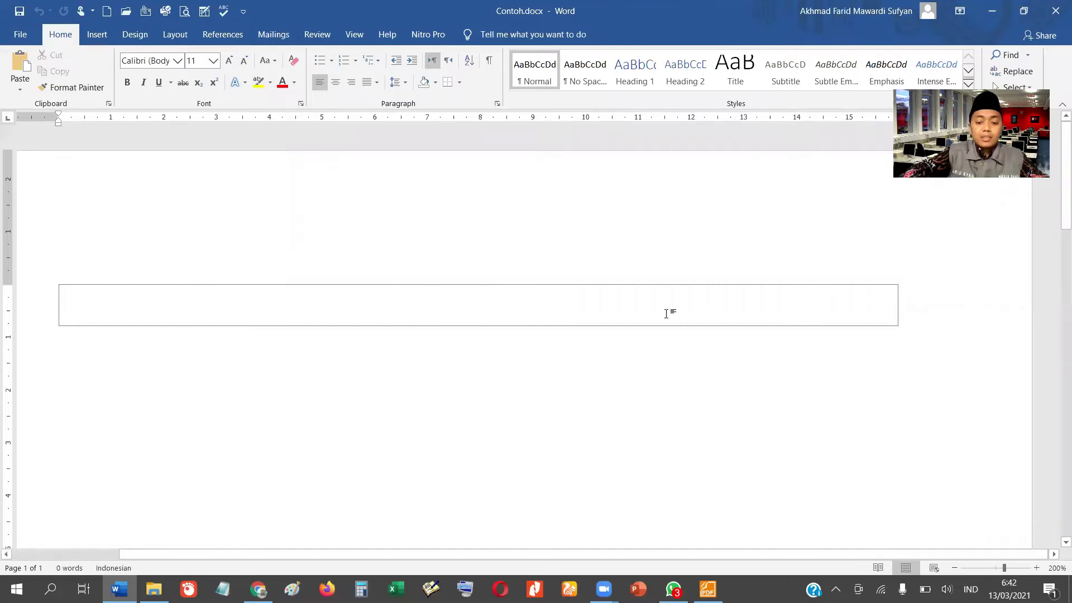
key(ctrl+n)
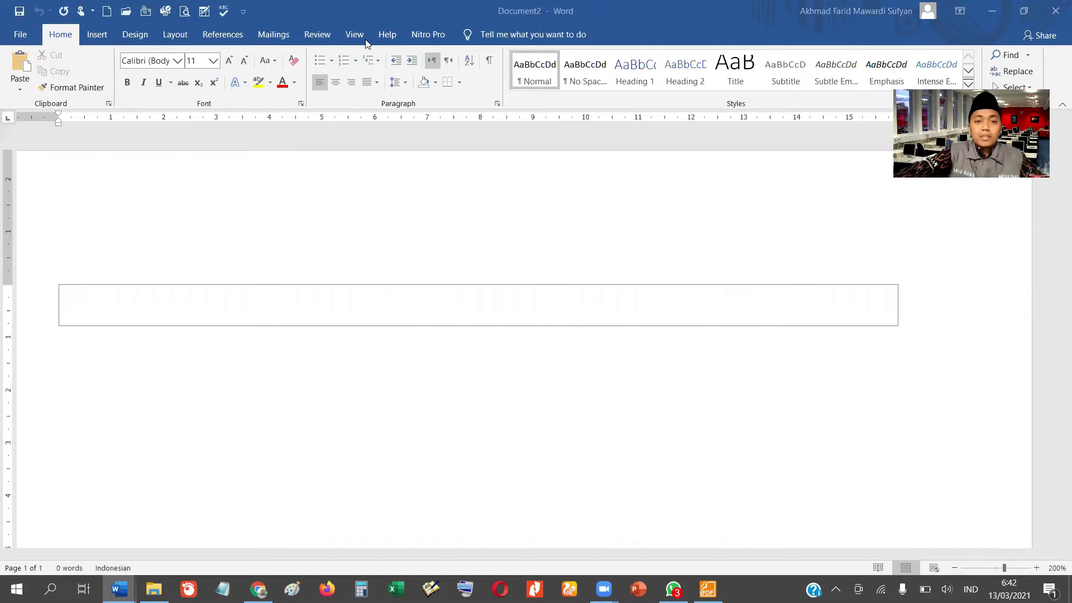
drag(469, 12, 467, 134)
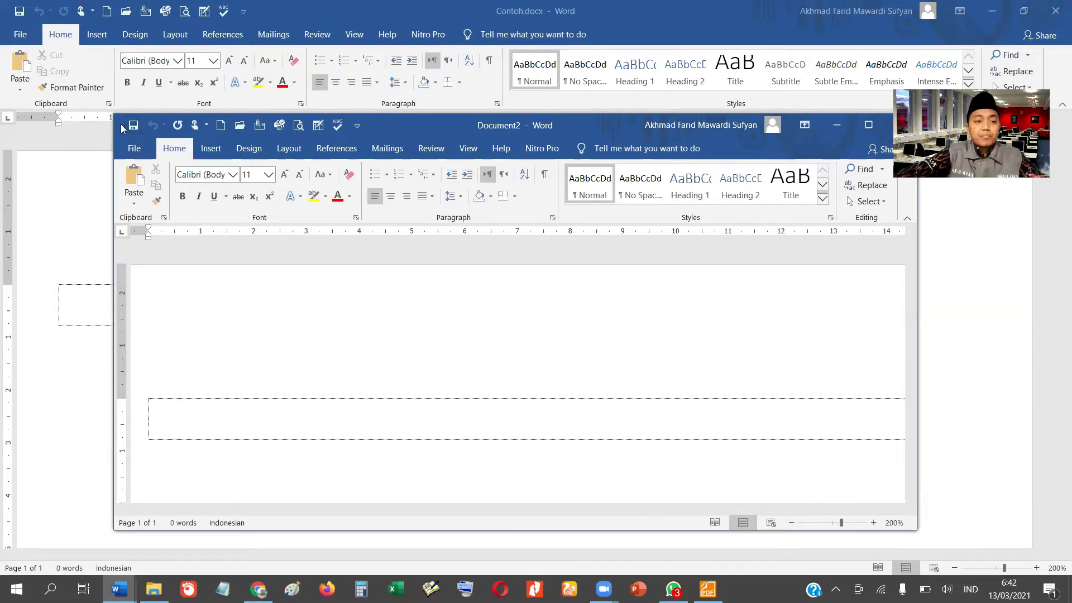
drag(595, 127, 532, 112)
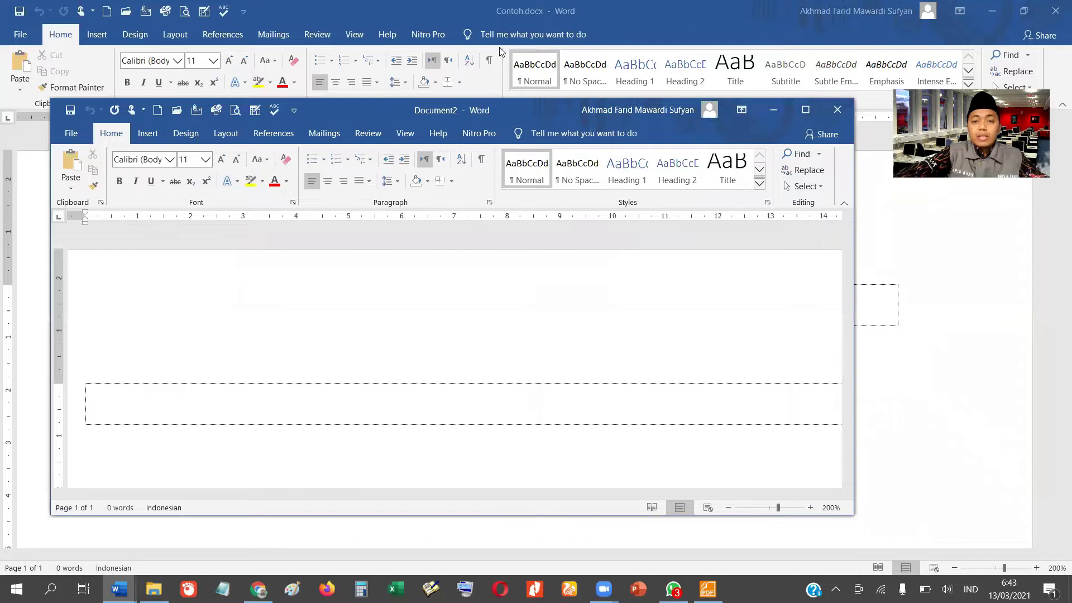
click(836, 110)
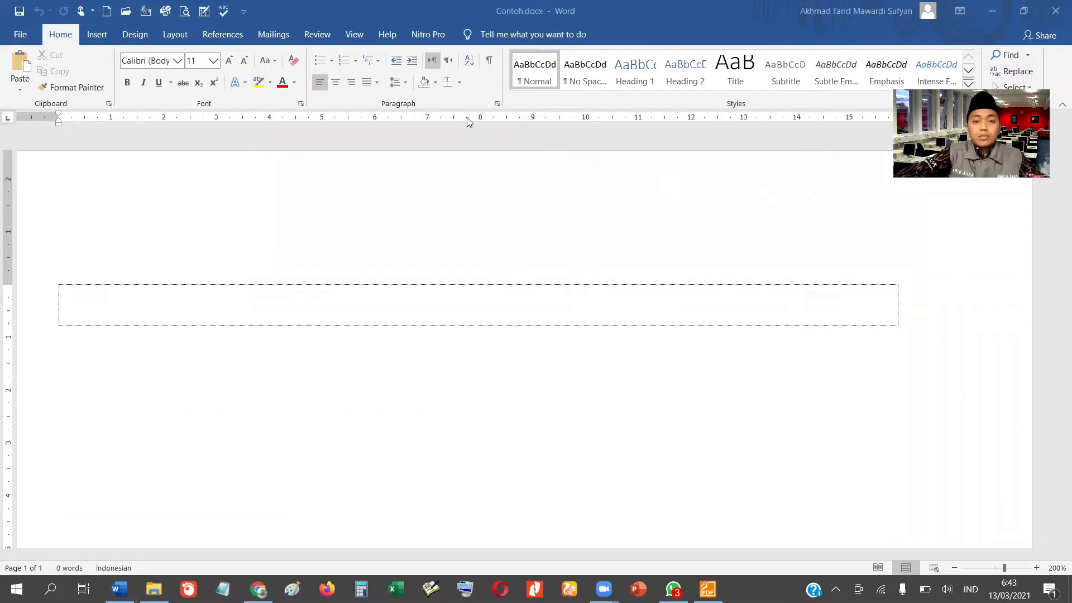
drag(540, 17, 472, 112)
double_click(500, 110)
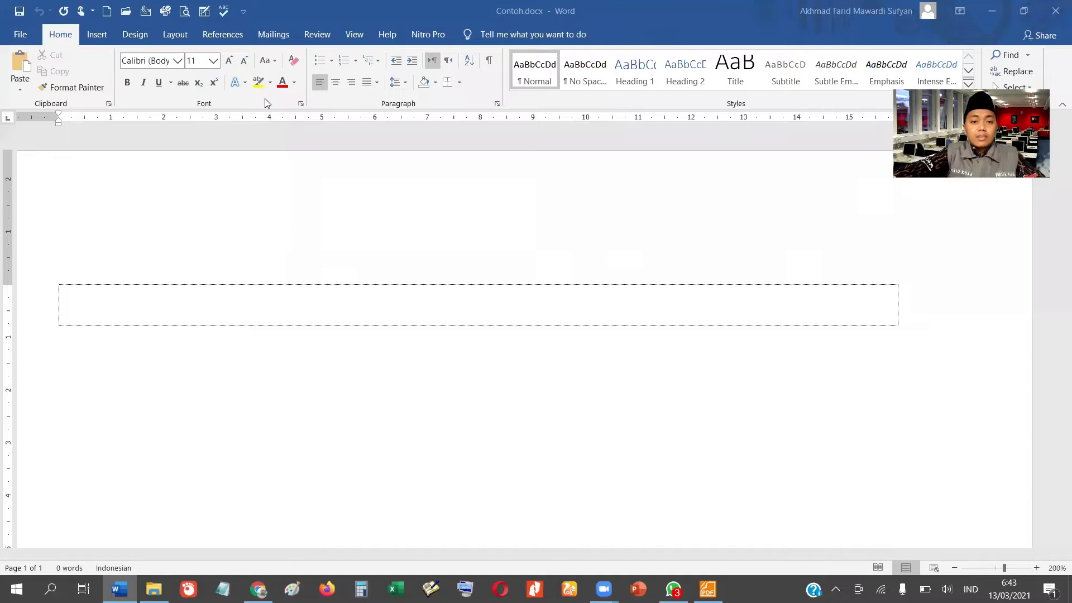
click(240, 303)
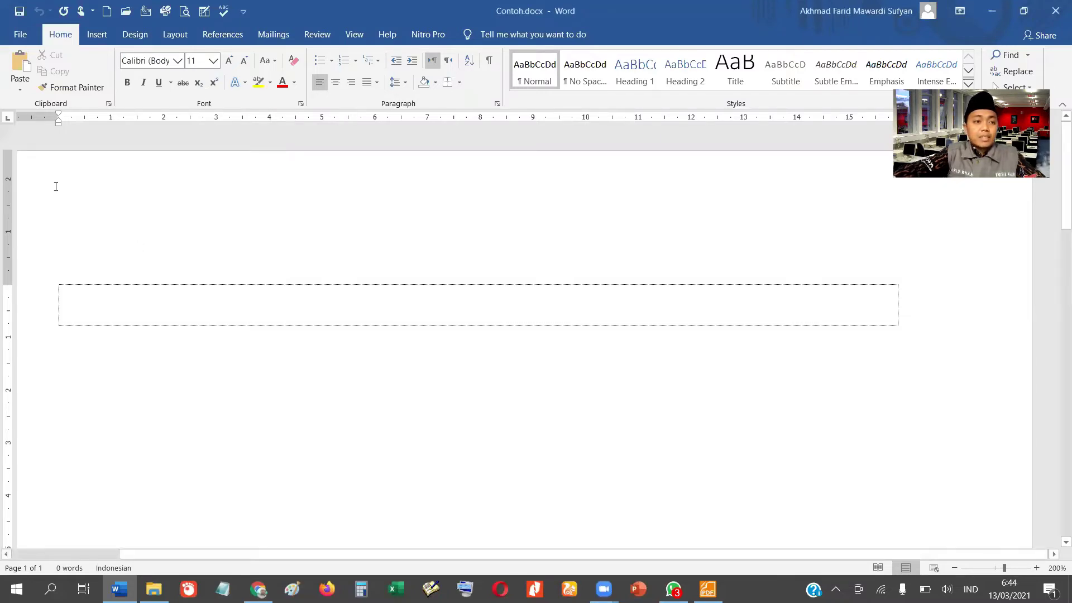
click(89, 91)
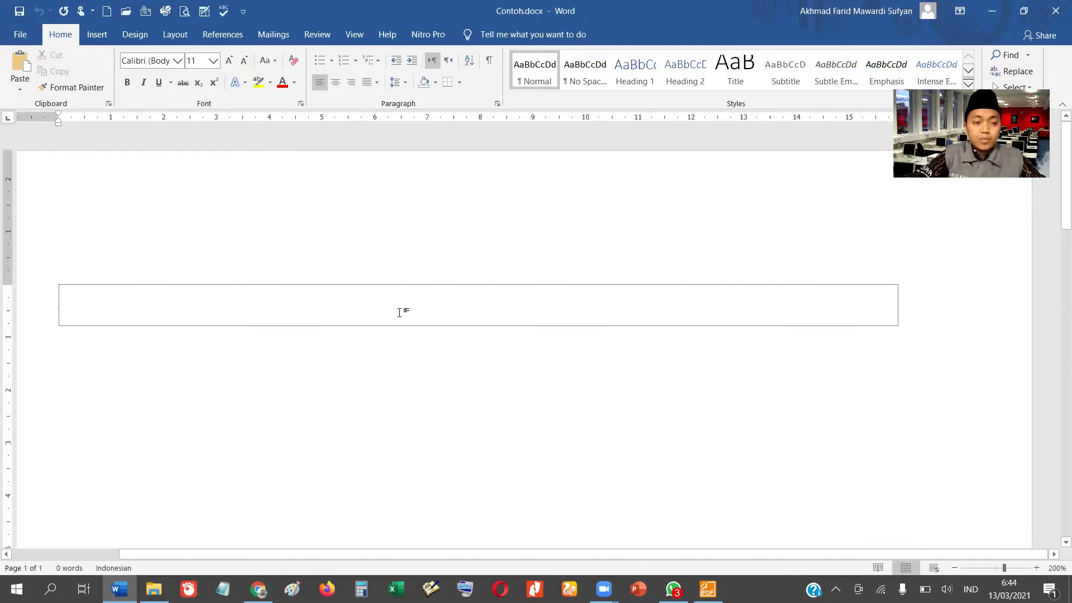
text(asa)
key(BackSpace)
key(BackSpace)
key(BackSpace)
text(M)
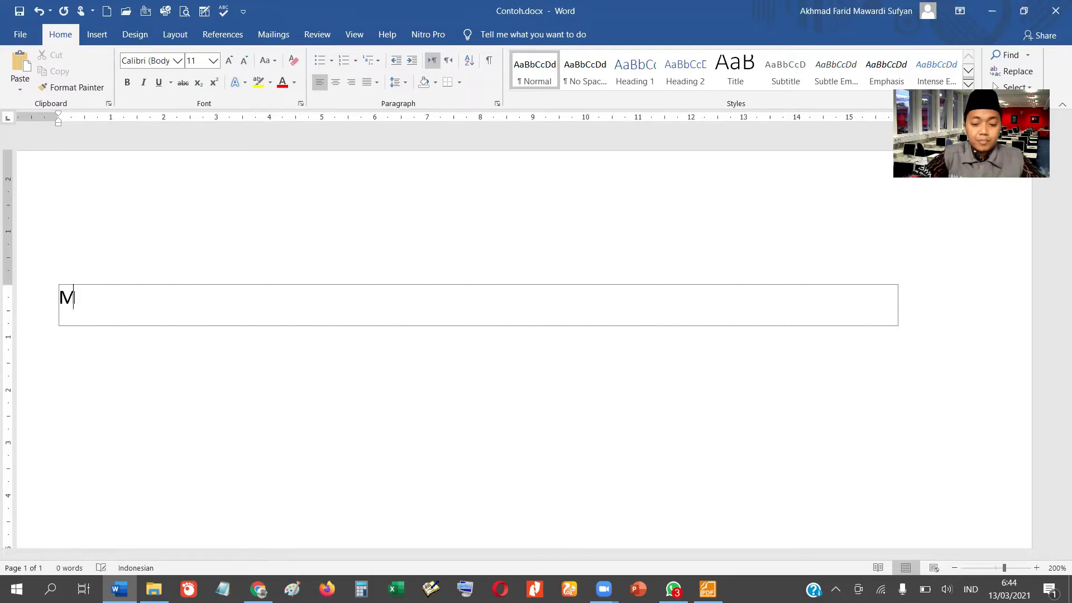
text(Atakuliah)
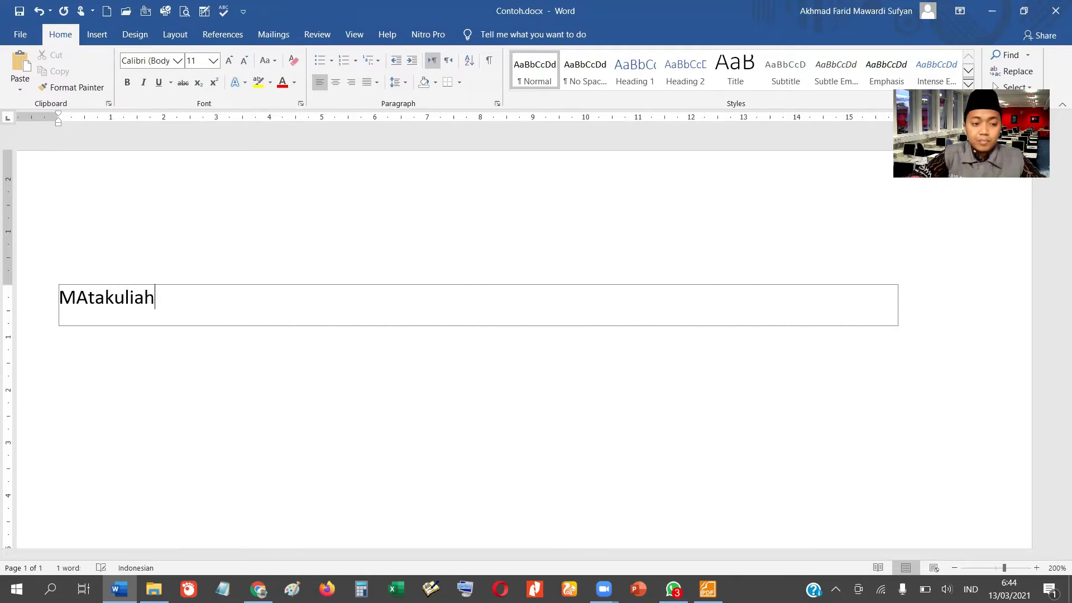
key(BackSpace)
key(BackSpace)
key(BackSpace)
key(BackSpace)
key(BackSpace)
key(BackSpace)
key(BackSpace)
key(BackSpace)
key(BackSpace)
key(BackSpace)
key(BackSpace)
Write "Matakuliah Teknologi Informasi fakultas Syariah IAIN Madura yang dilaksanakan pada semester genap 2021 secara daring." in the document body.
text(Mata)
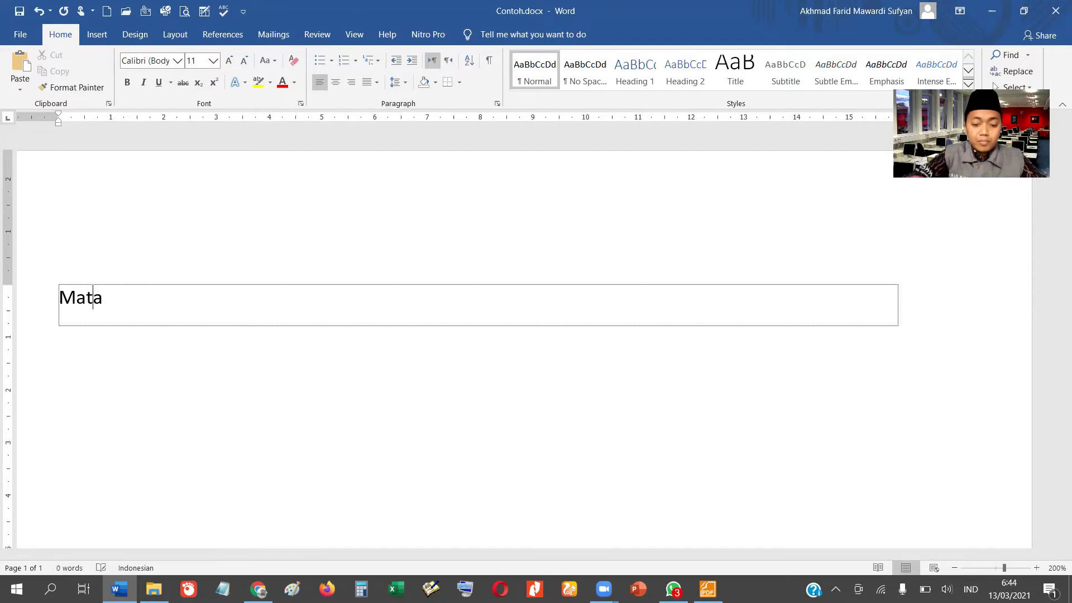
text(kuliah)
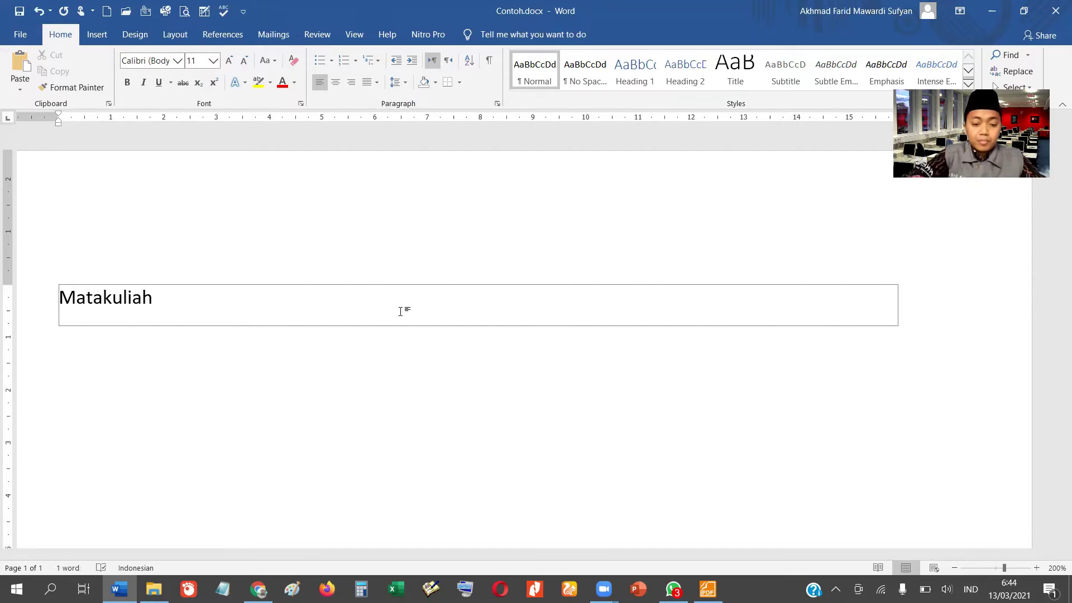
text( Teknologi )
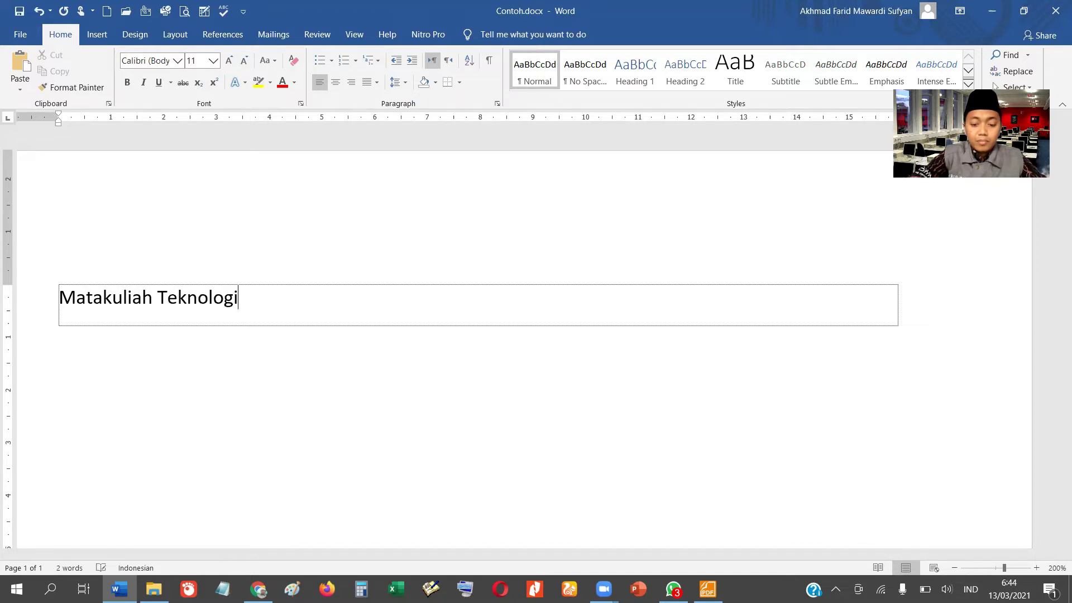
text(Informasi)
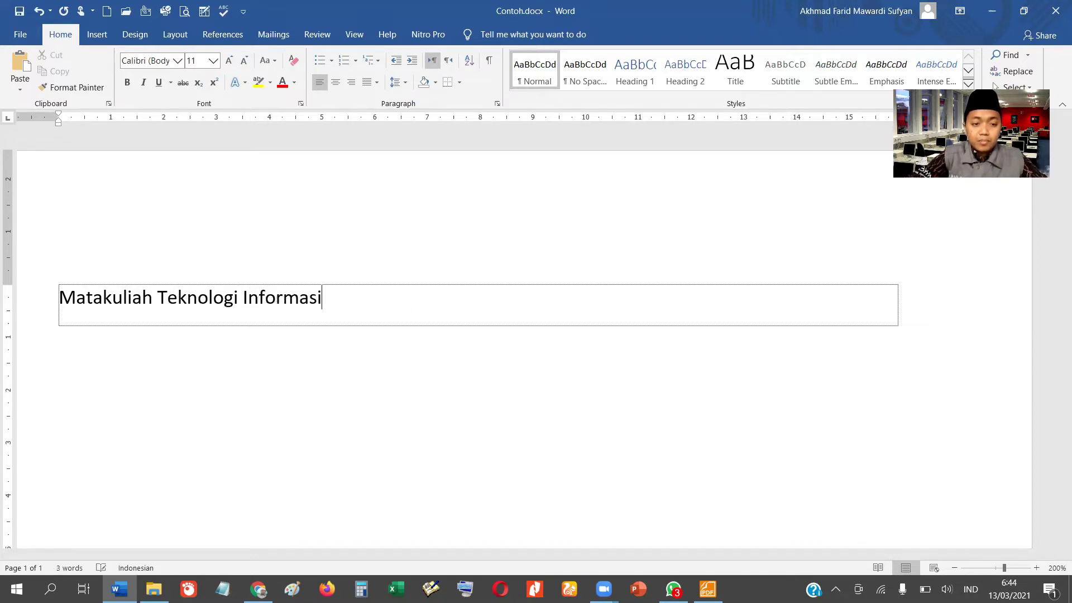
text( fakult)
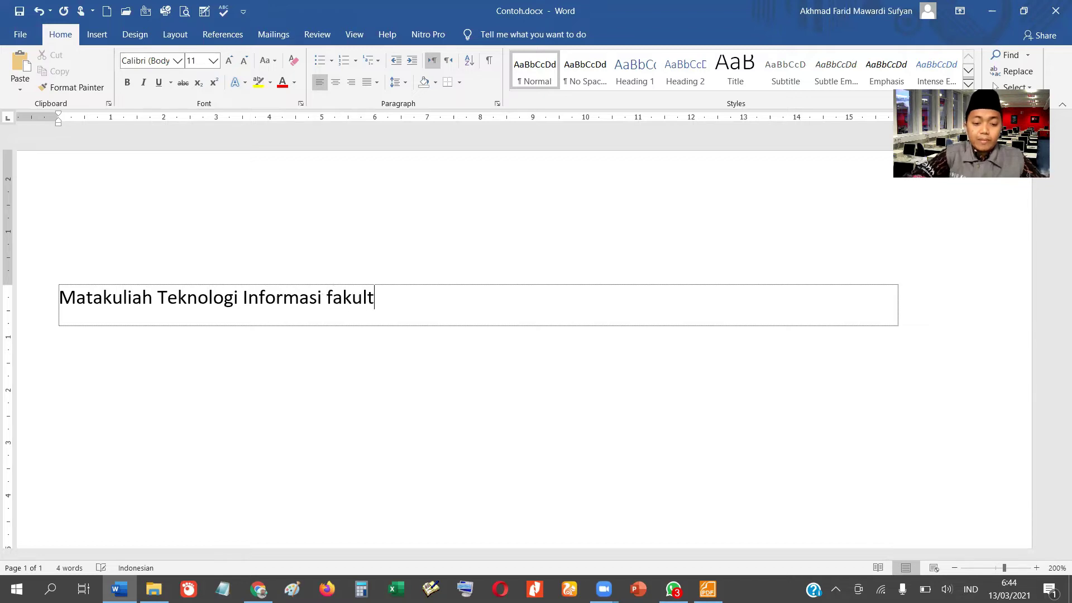
text(as Syaria)
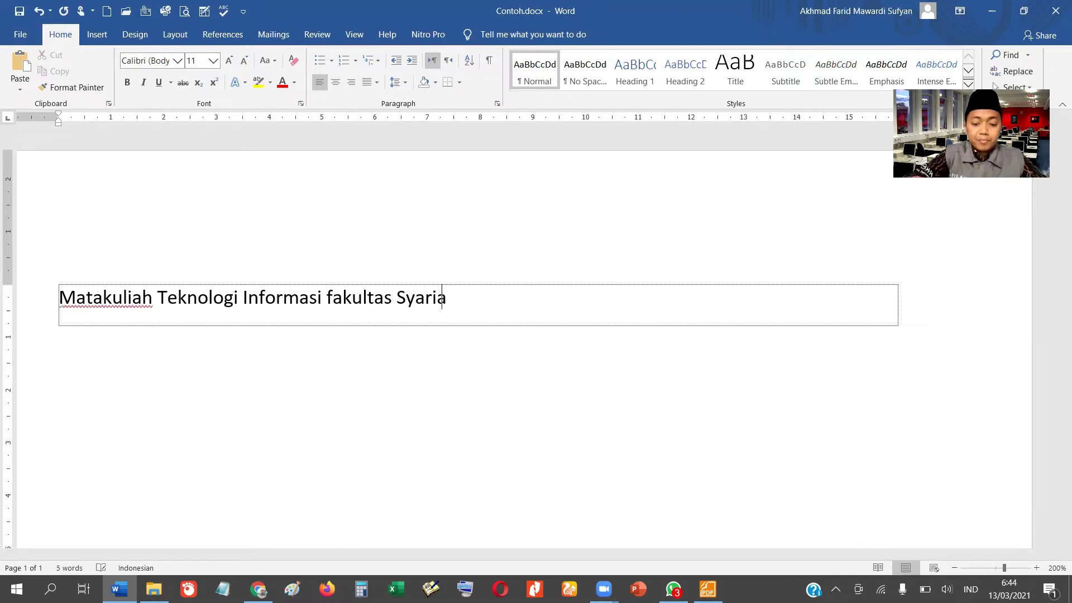
text(h IAIN)
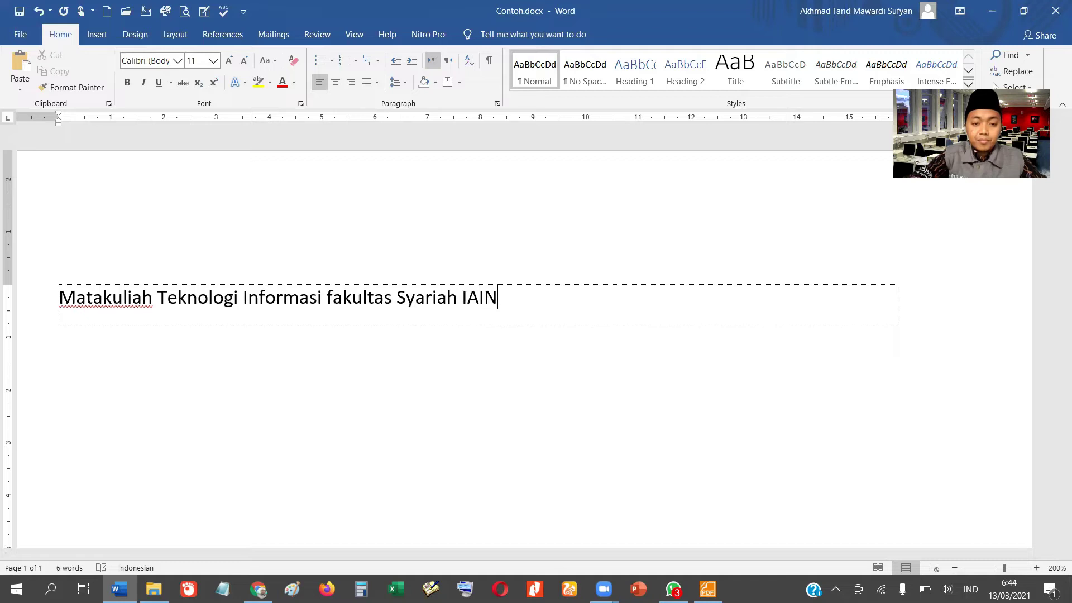
text( Madura)
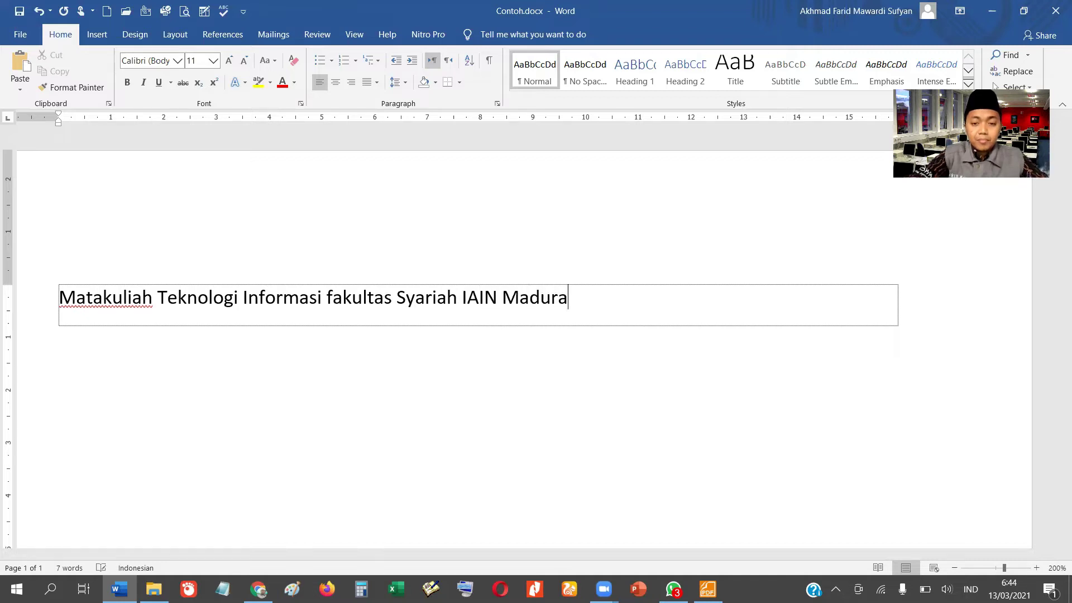
text( yang di)
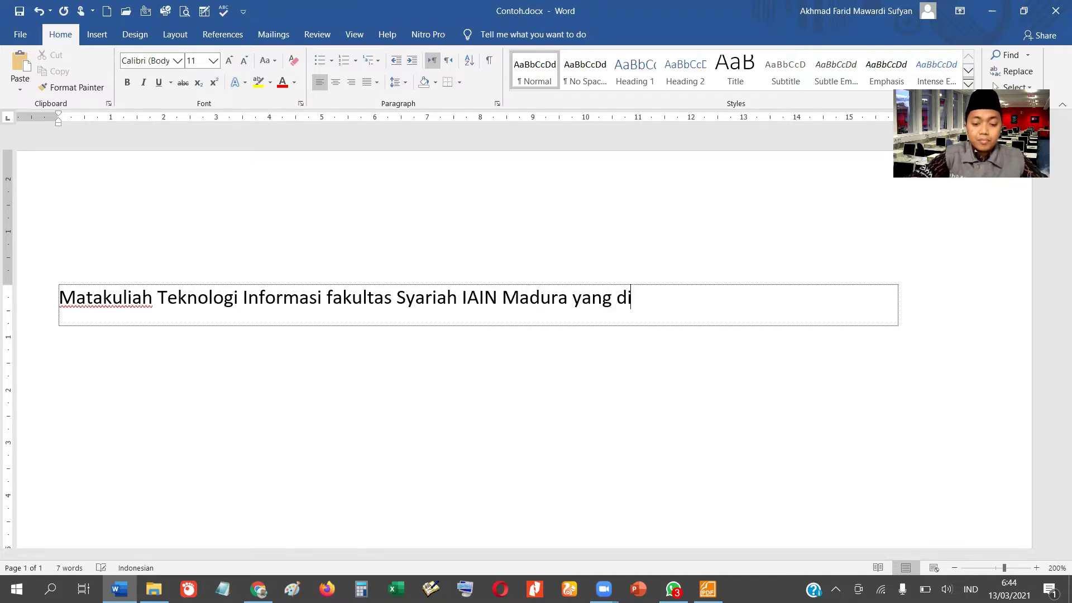
text(laksanakan )
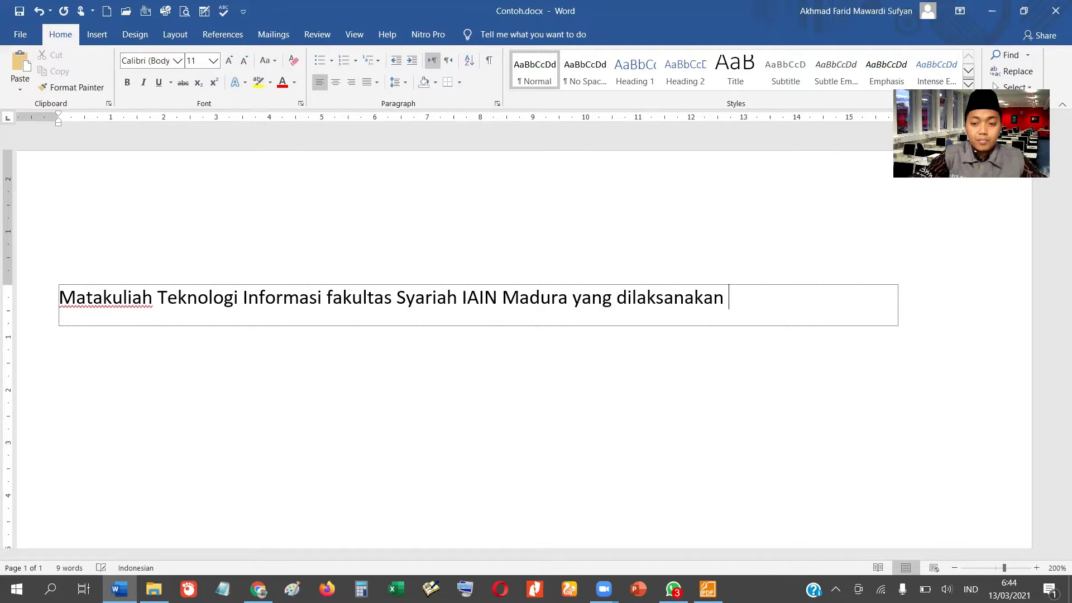
text(pada semester genap )
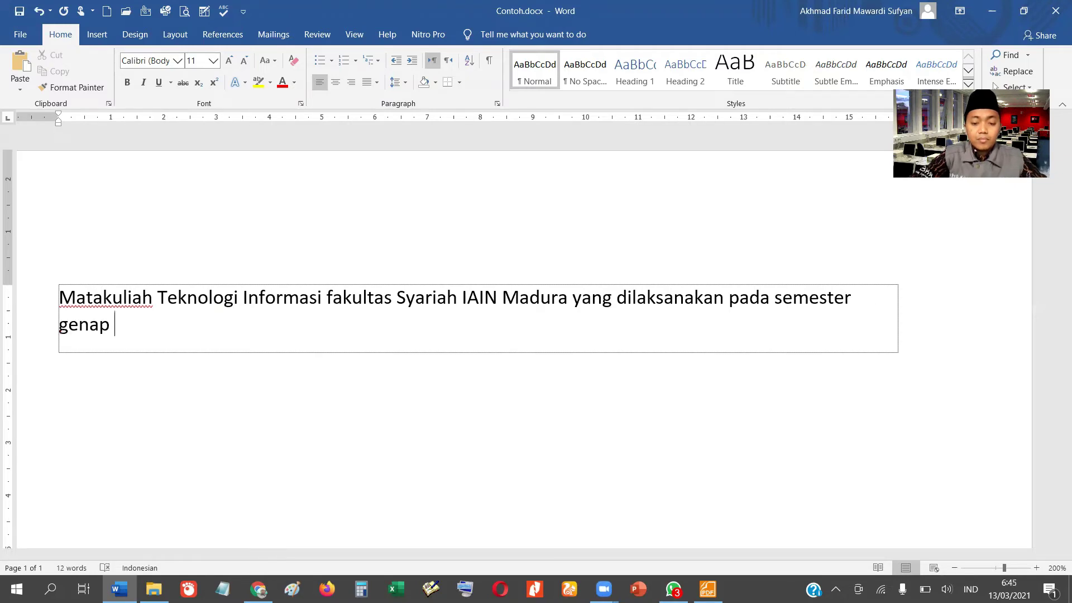
text(2021 secara)
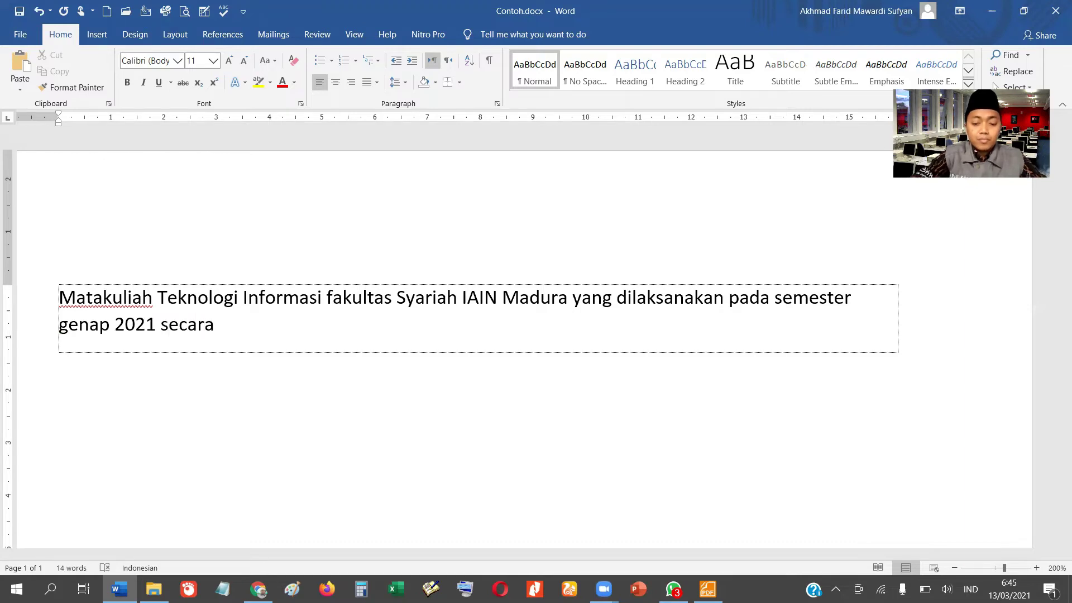
text(daring.)
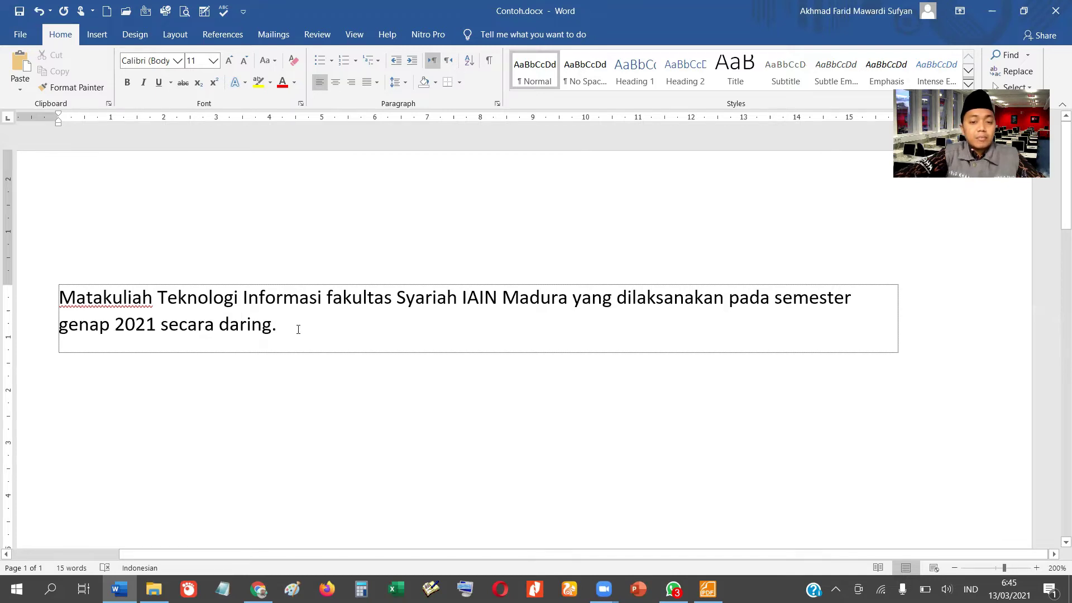
Select the whole paragraph and clear the selection again.
key(ctrl+a)
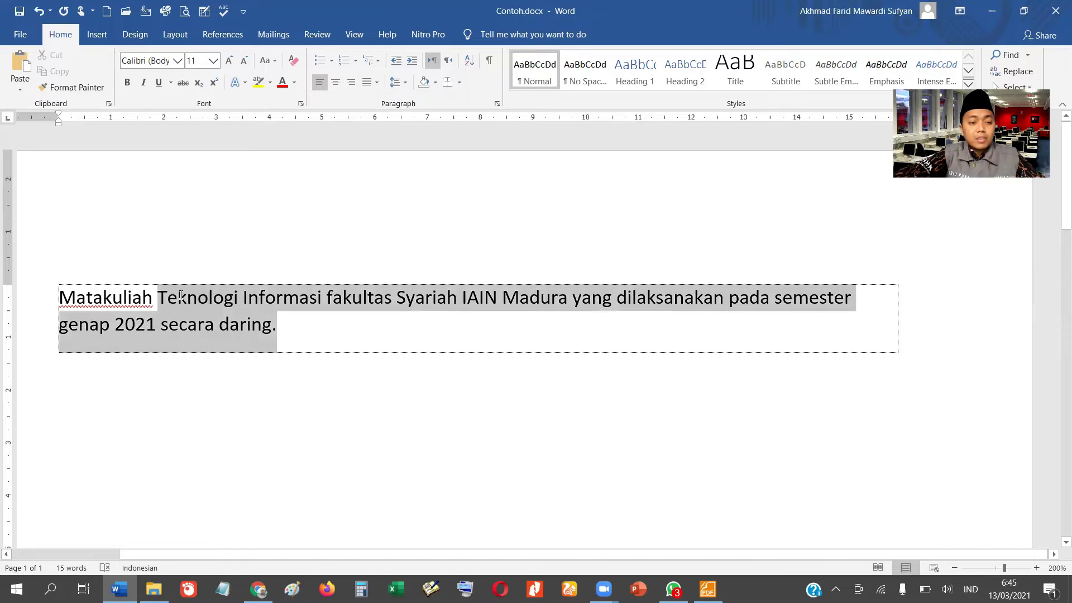
drag(80, 286, 79, 289)
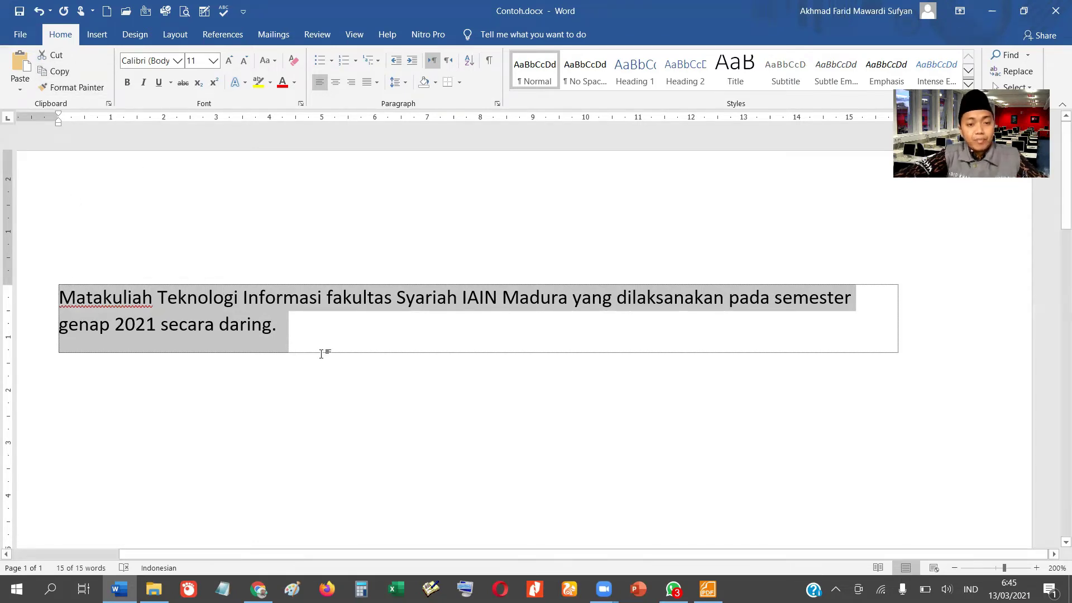
click(91, 246)
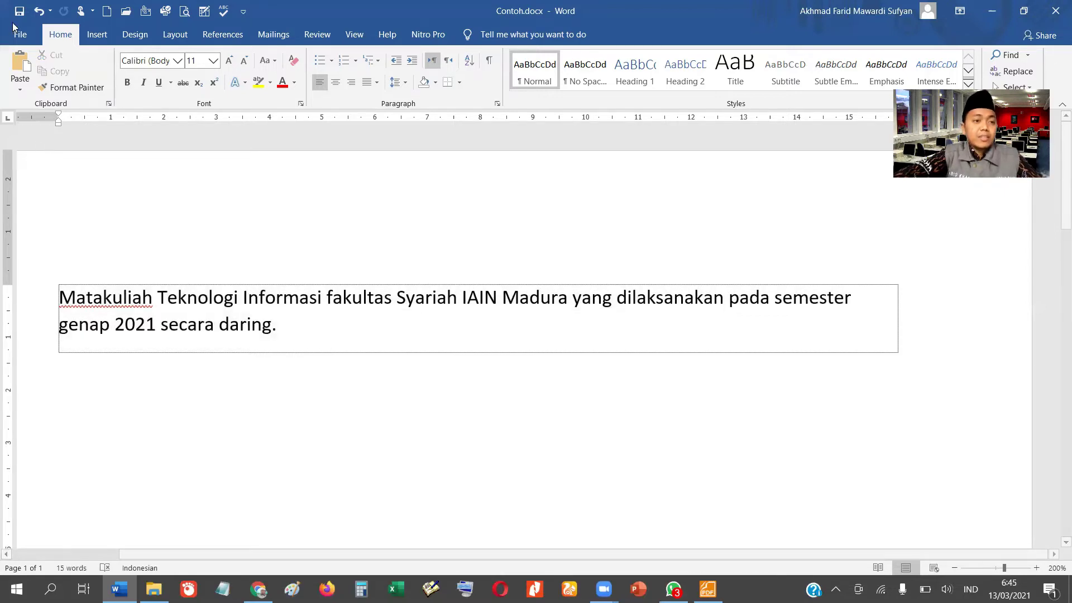
View the backstage start page with the templates and recent documents, and return to the Contoh.docx text.
click(22, 39)
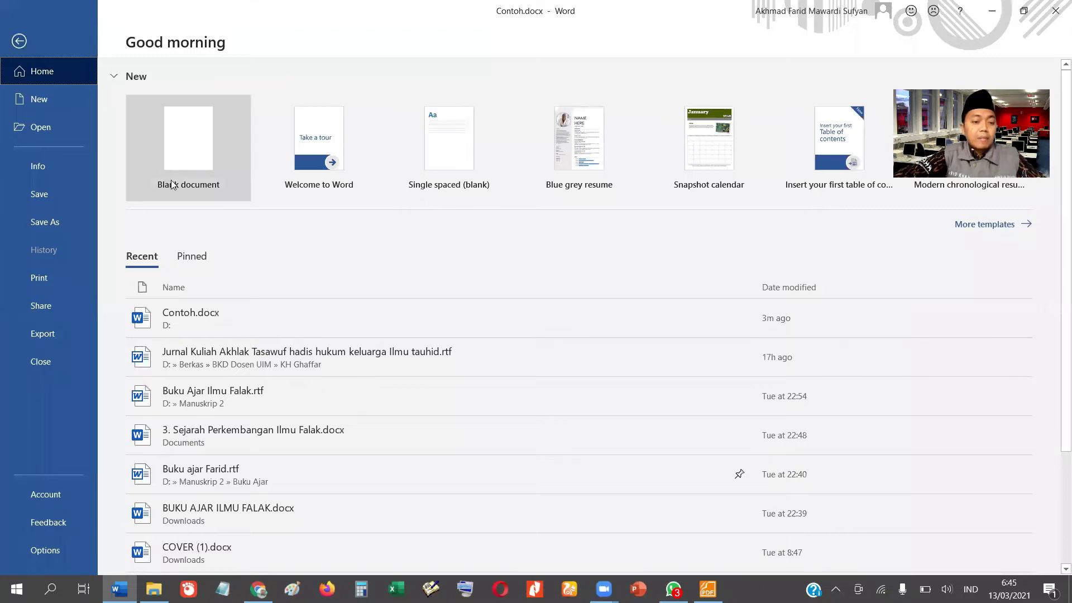
key(Escape)
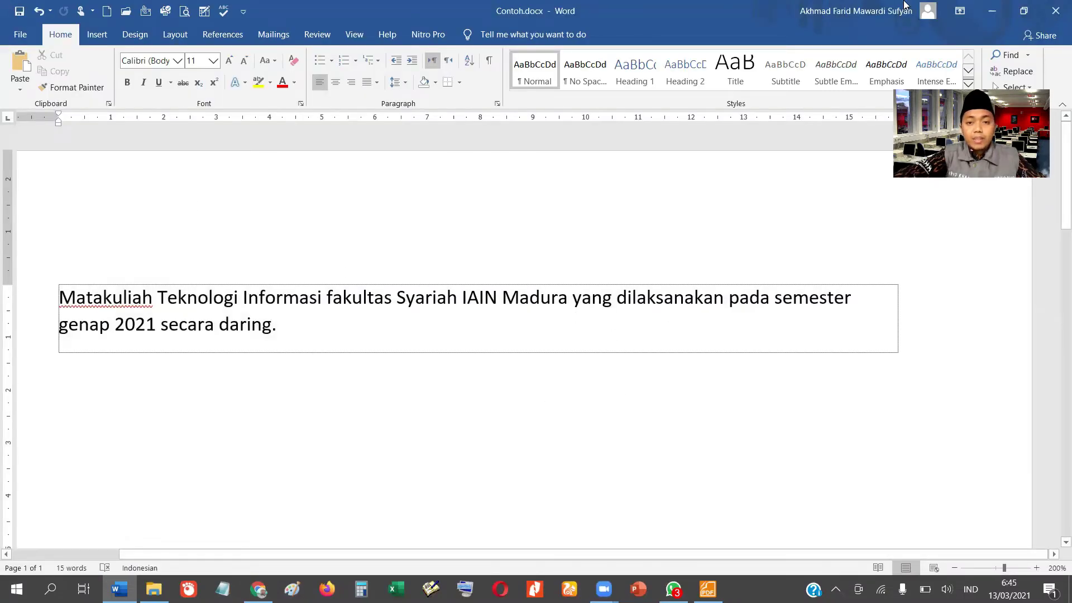
click(17, 35)
click(13, 38)
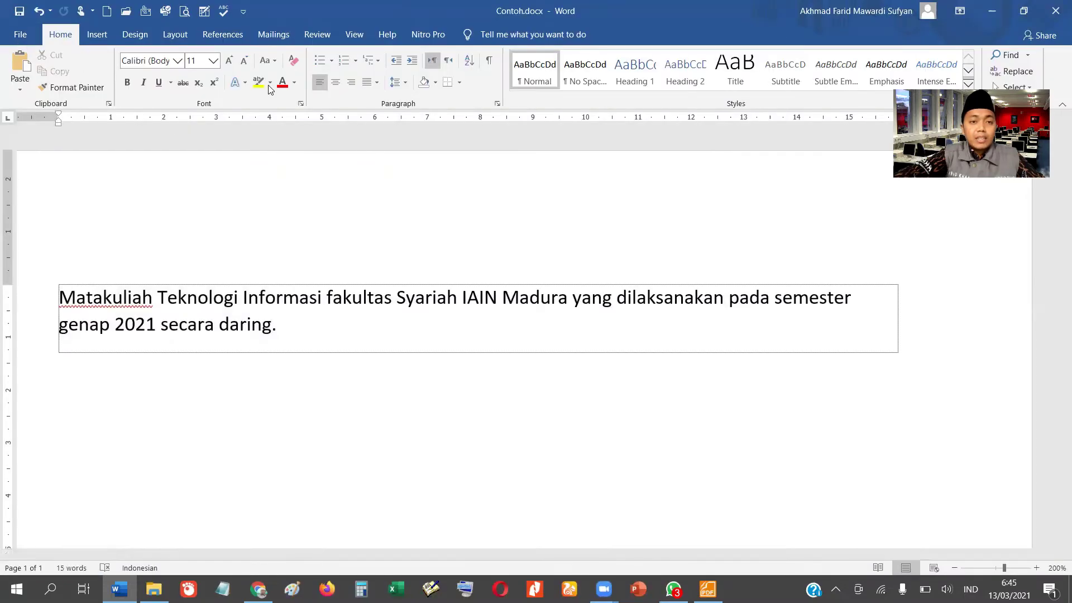
Begin saving a copy of the document on drive D with PDF (*.pdf) as the file type.
click(17, 34)
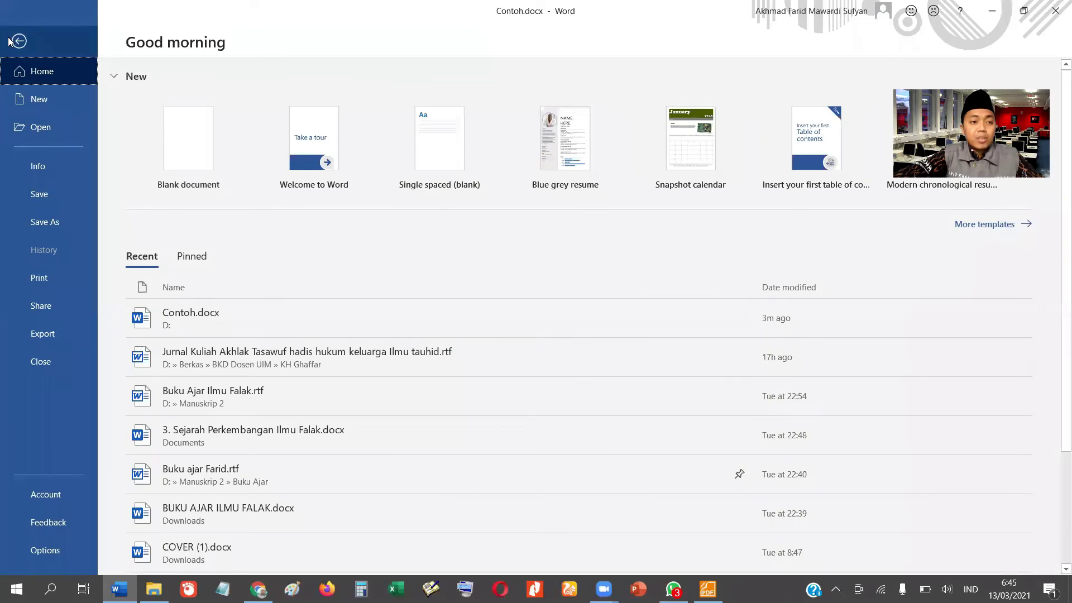
click(12, 40)
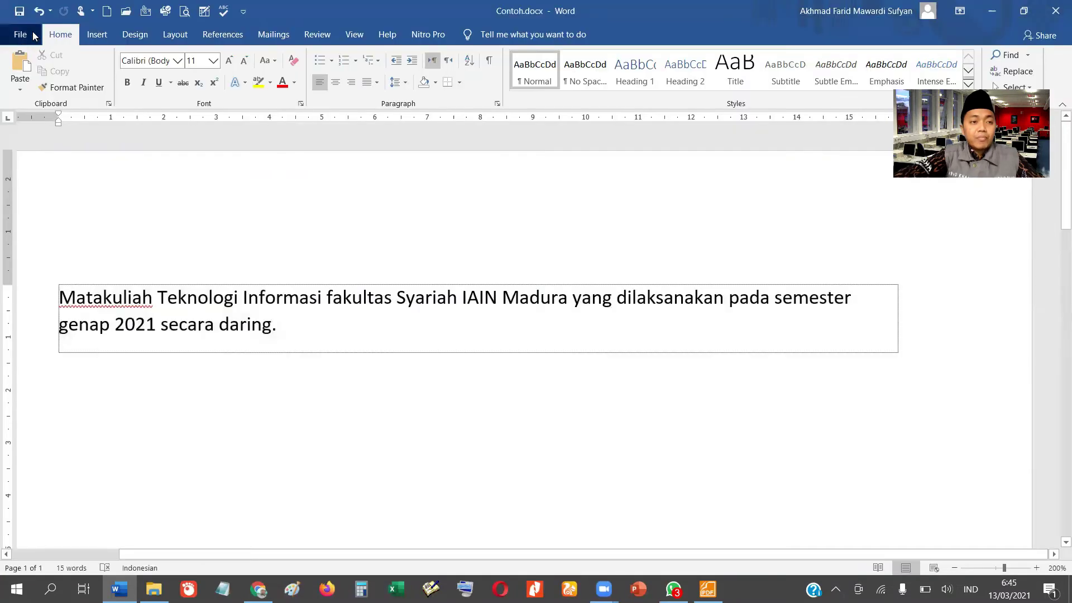
click(32, 38)
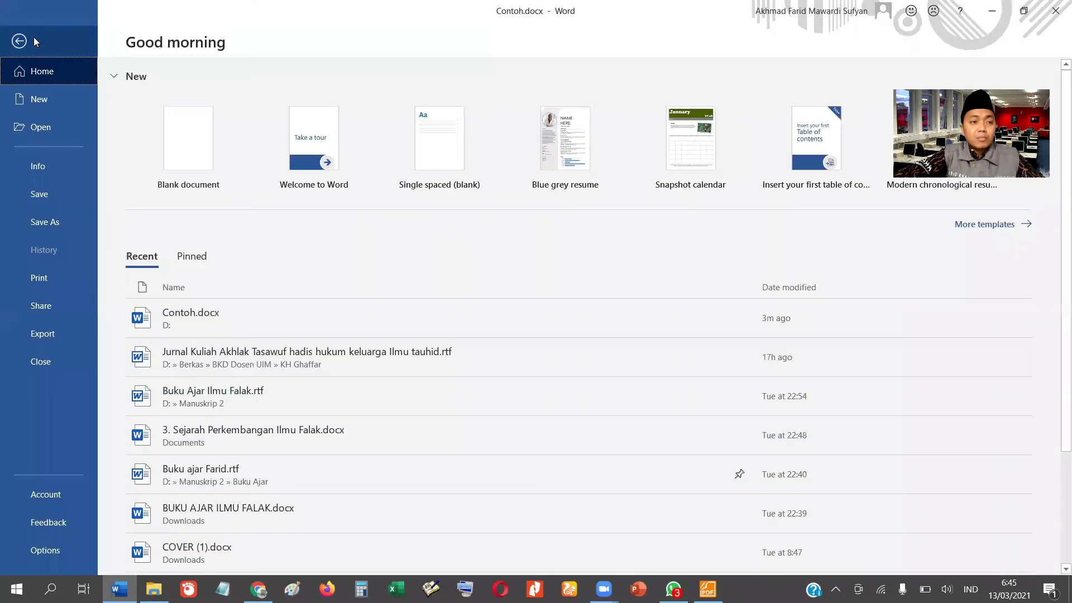
click(57, 224)
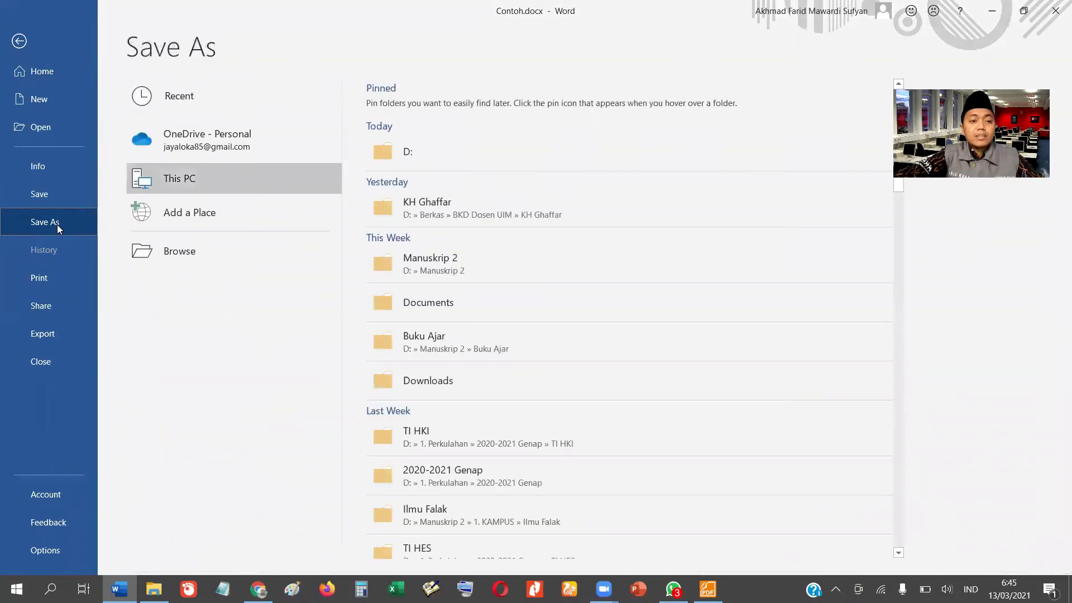
click(155, 254)
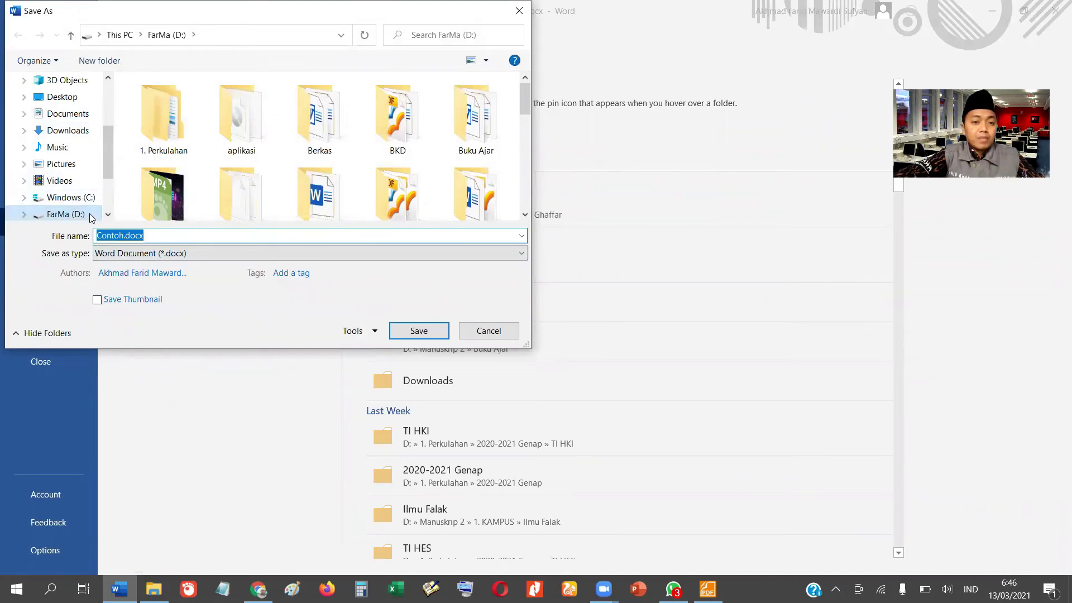
click(175, 254)
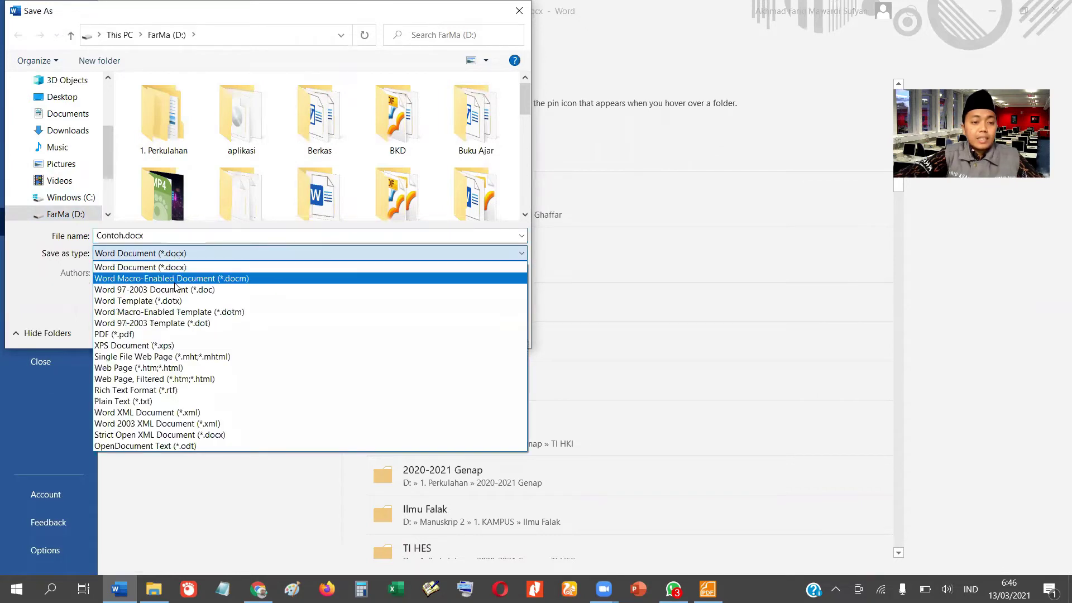
click(178, 334)
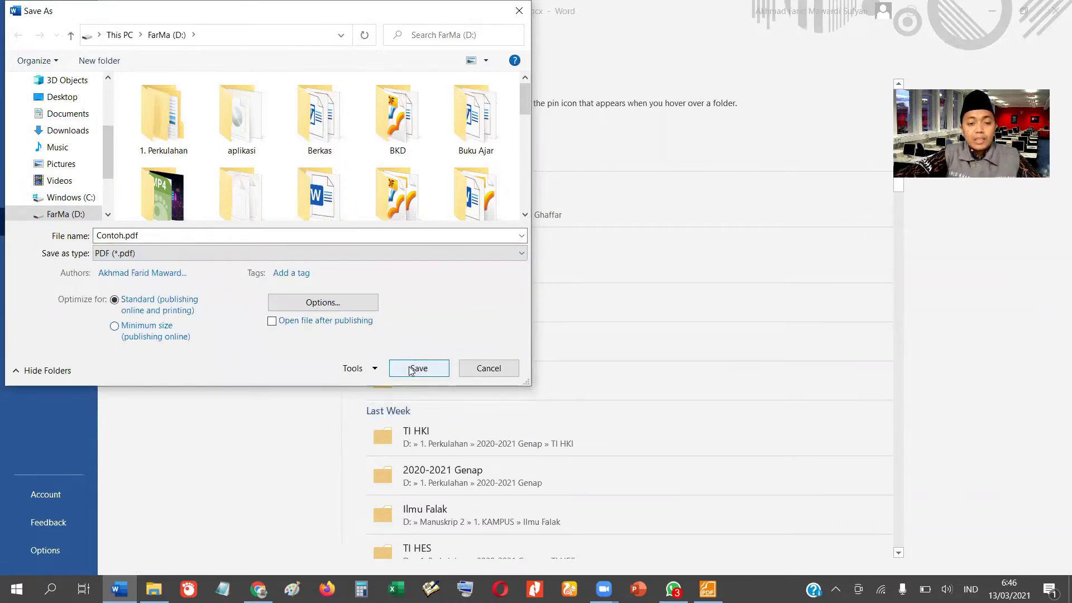
Create a new folder named Contoh on drive D from within the save dialog.
click(118, 65)
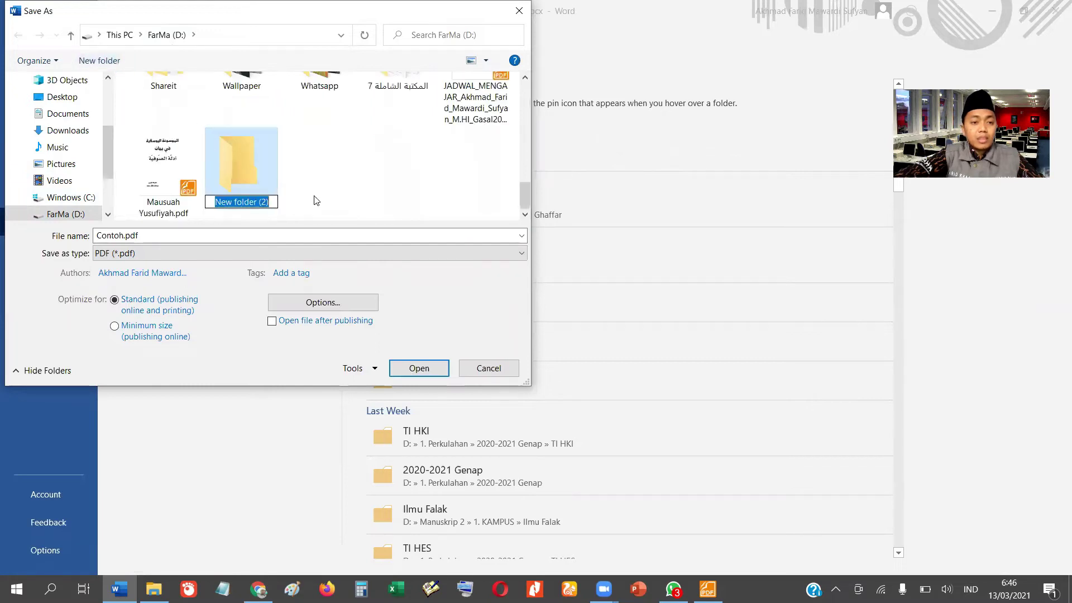
text(COntoh)
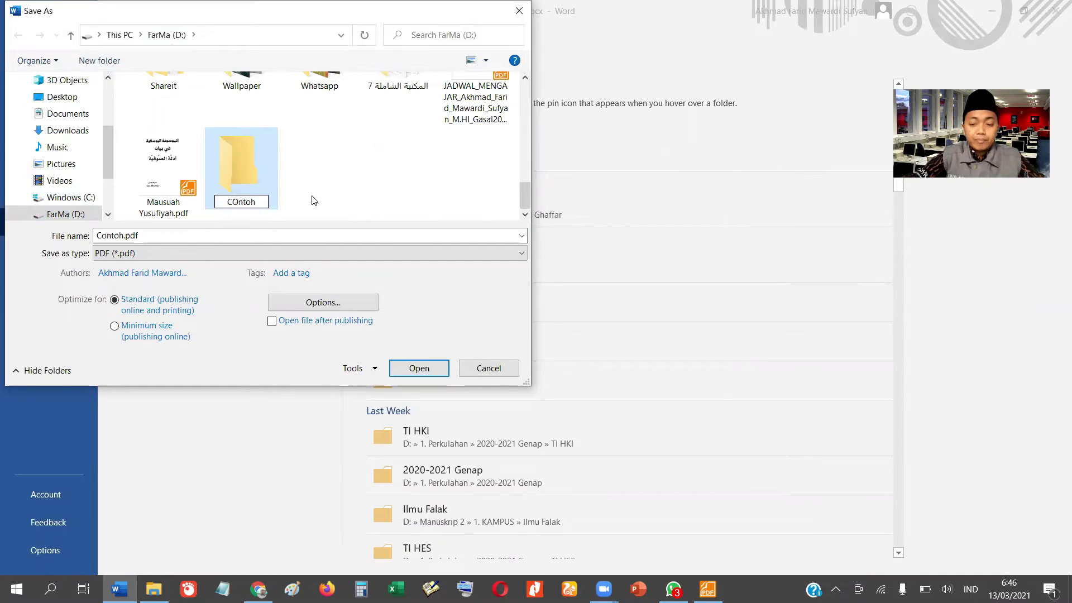
key(Left)
key(Left)
key(Left)
key(BackSpace)
text(o)
key(Return)
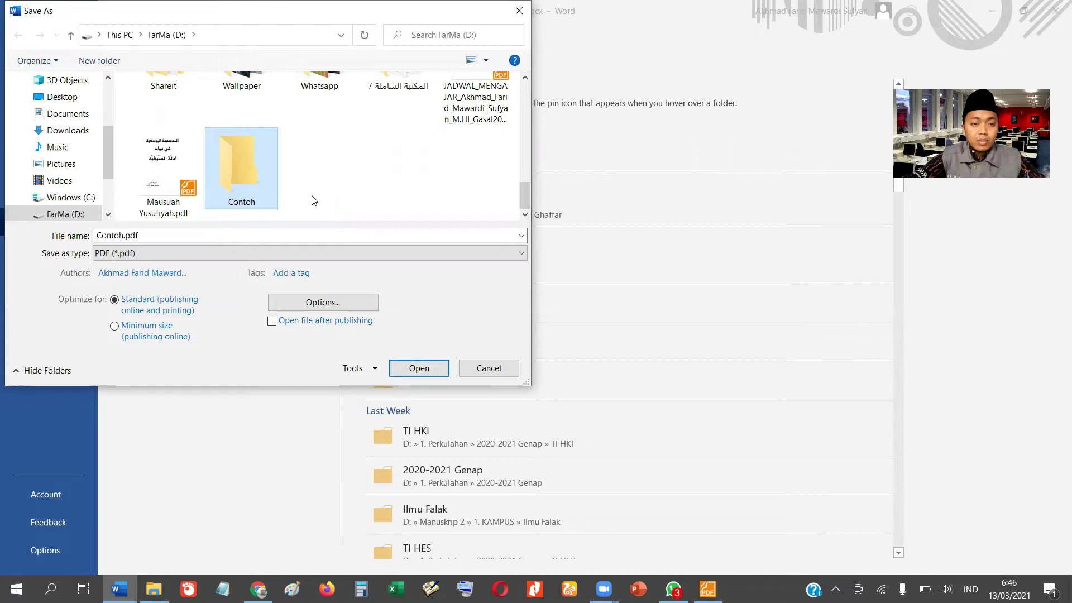
Rename the new Contoh folder to "1. contoh".
key(F2)
text(1)
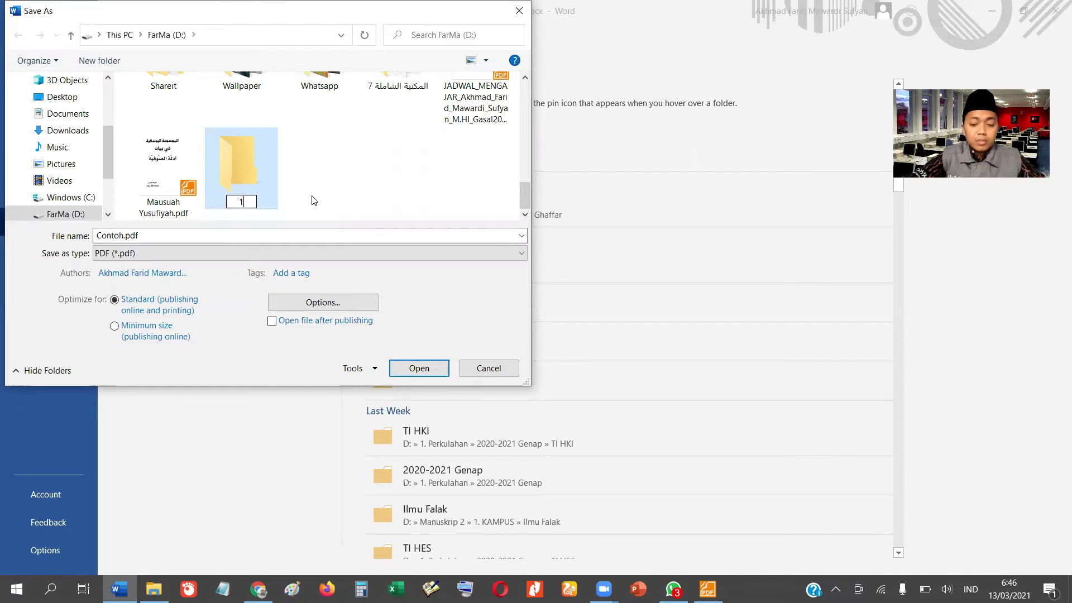
text(. contoh)
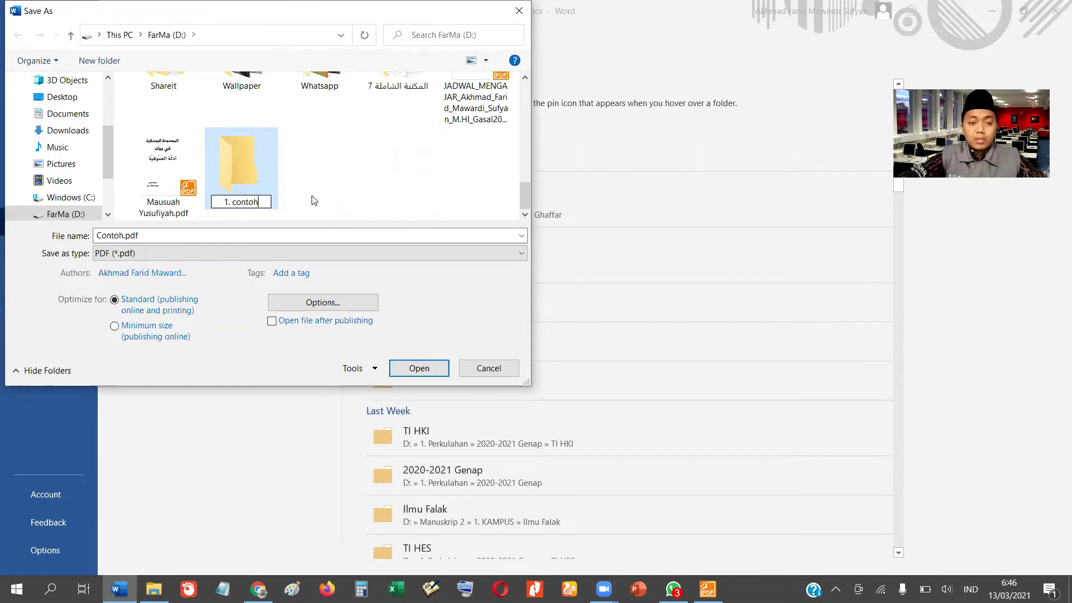
key(Return)
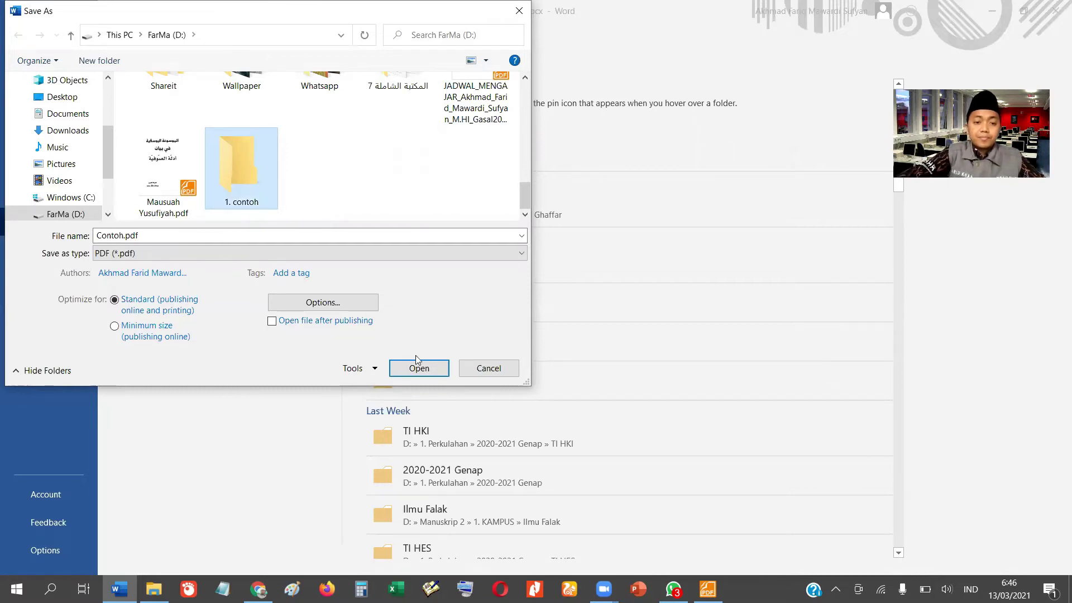
Save the document as Contoh.pdf in the "1. contoh" folder, dismiss the printer connection notice, and return to the text.
double_click(247, 151)
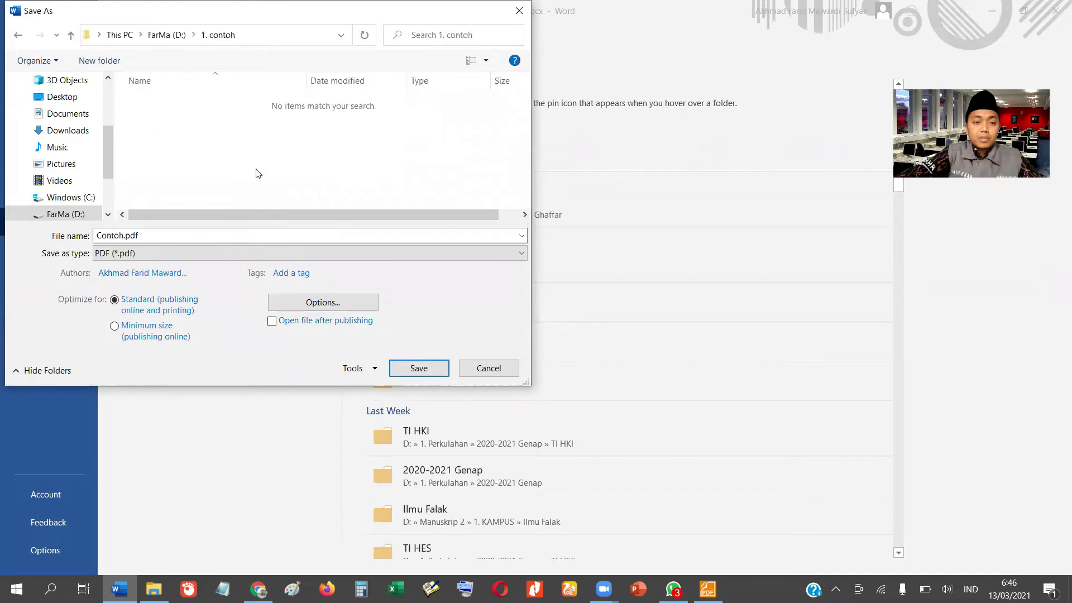
click(410, 369)
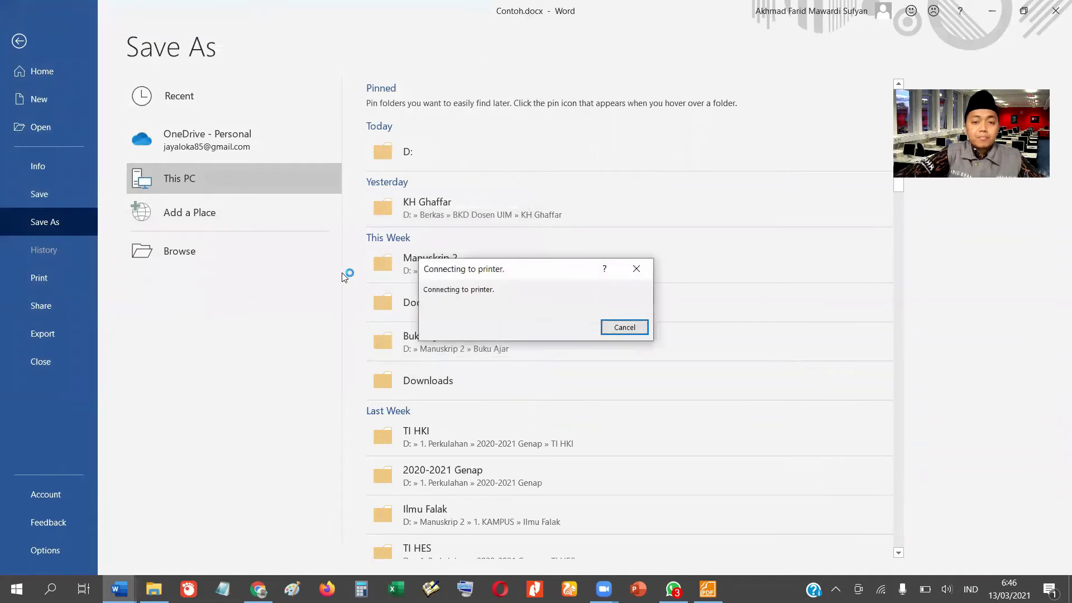
click(621, 327)
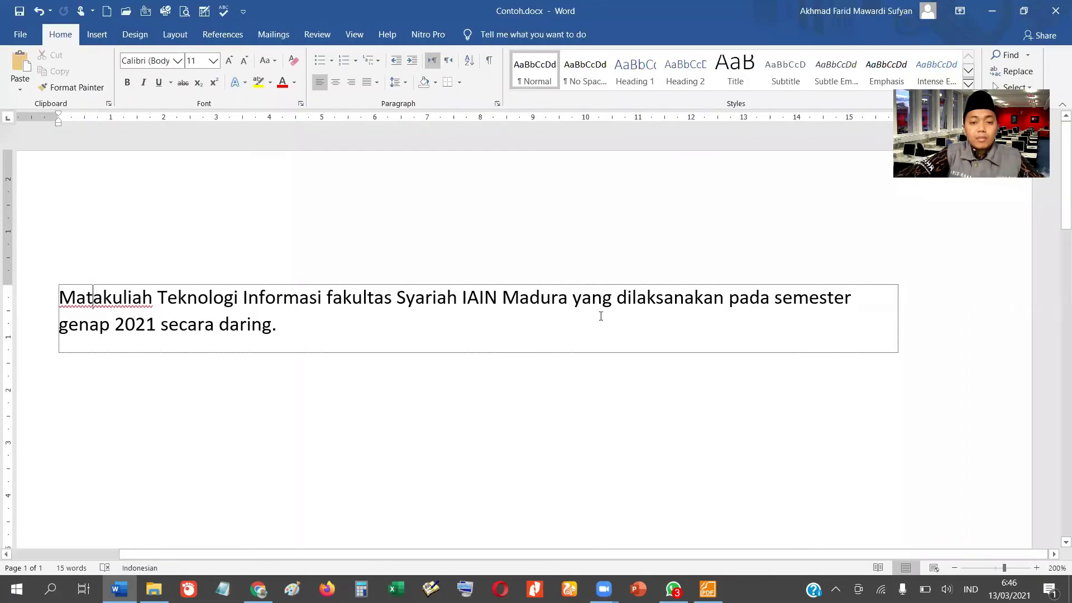
click(565, 307)
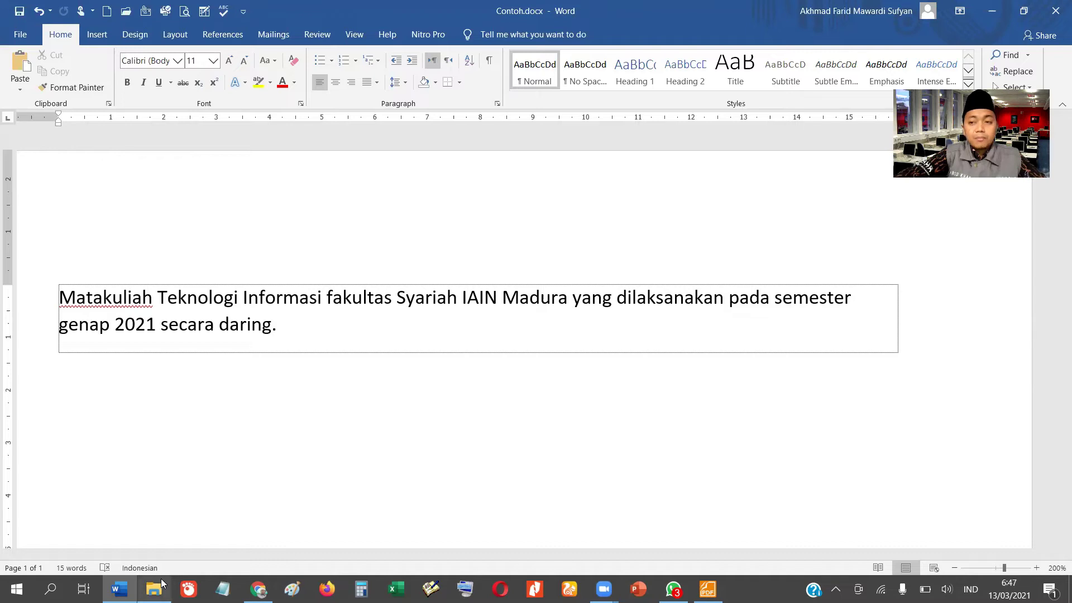
Switch to a new File Explorer window and locate Contoh.pdf in the "1. contoh" folder on drive D.
mouse_move(161, 578)
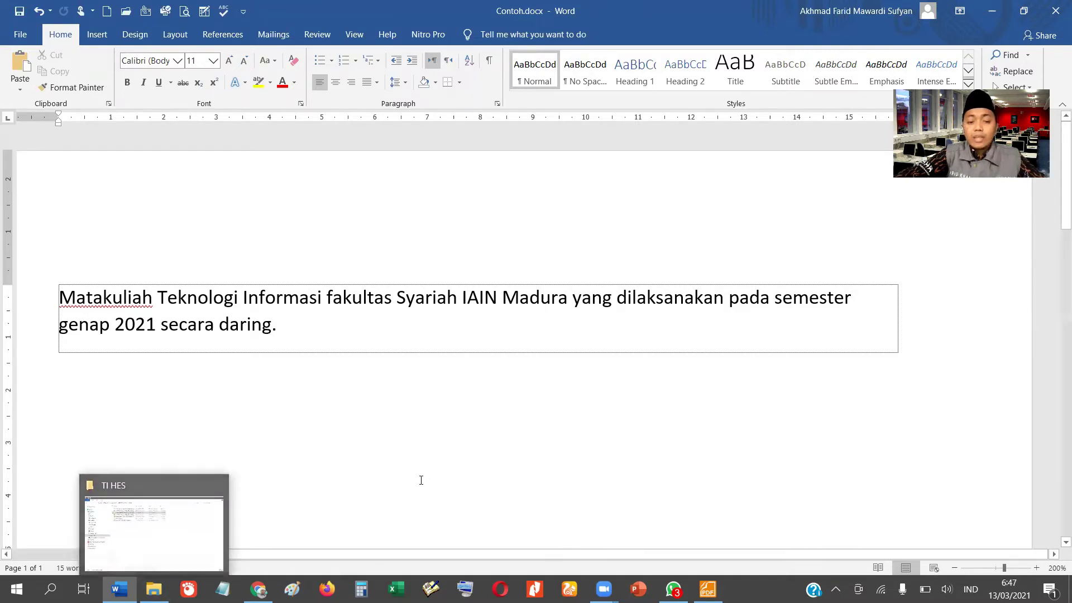
key(super+e)
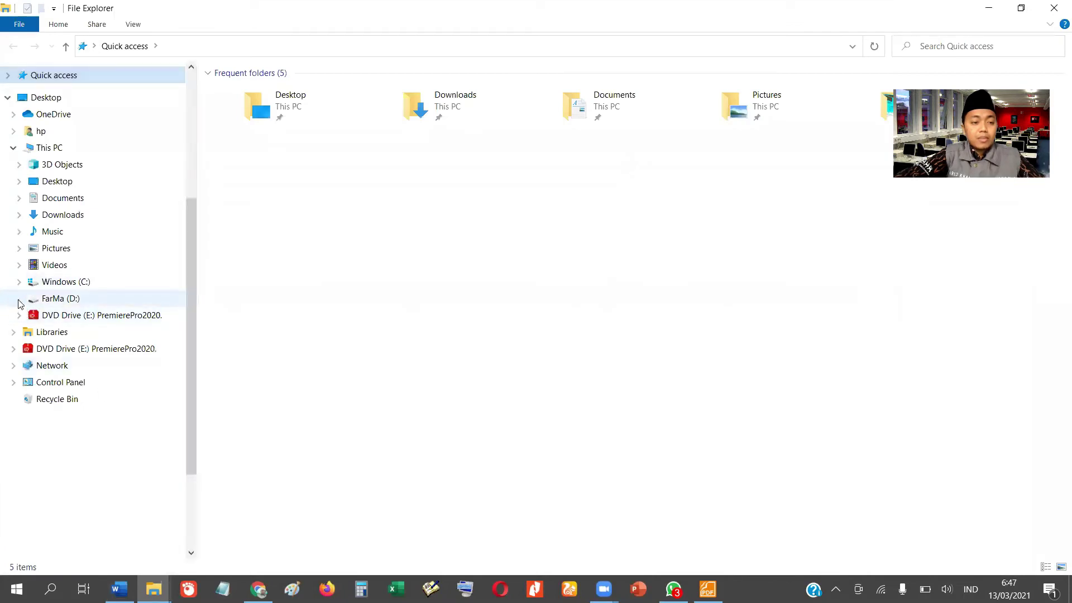
click(19, 298)
click(49, 90)
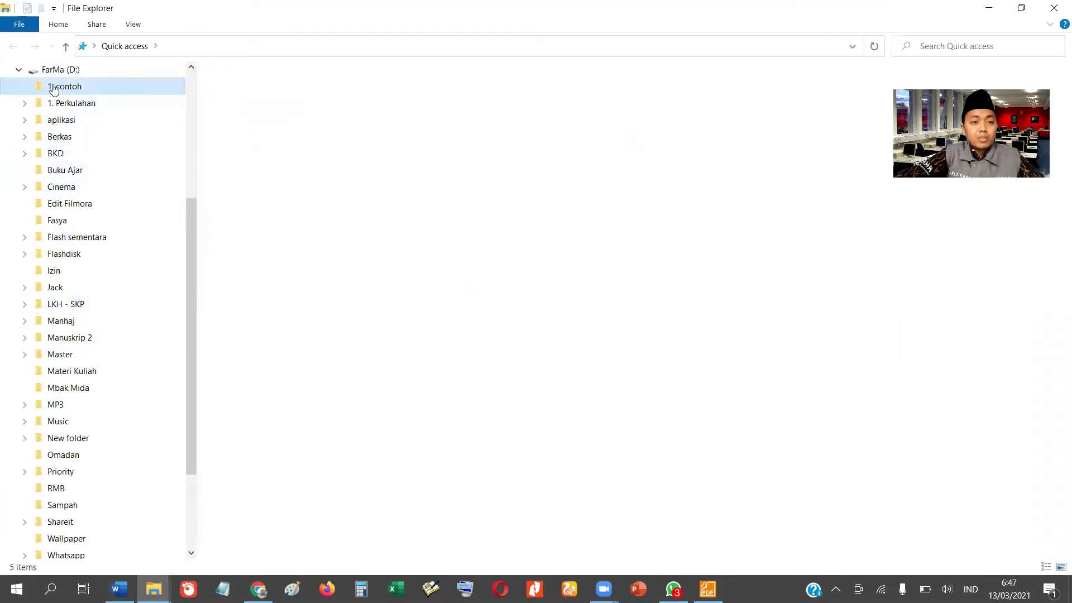
click(291, 95)
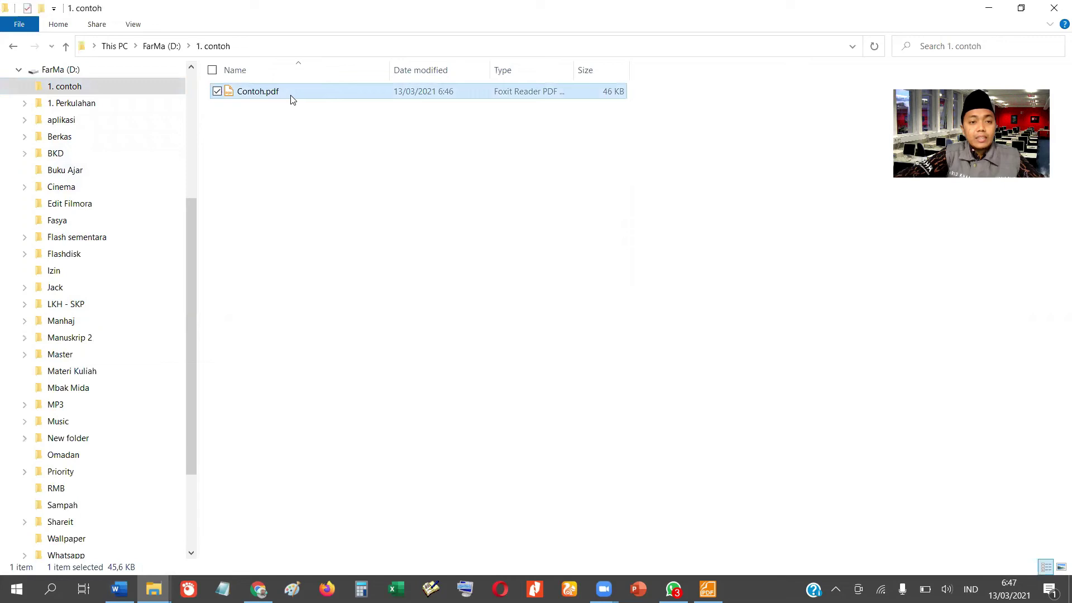
click(20, 71)
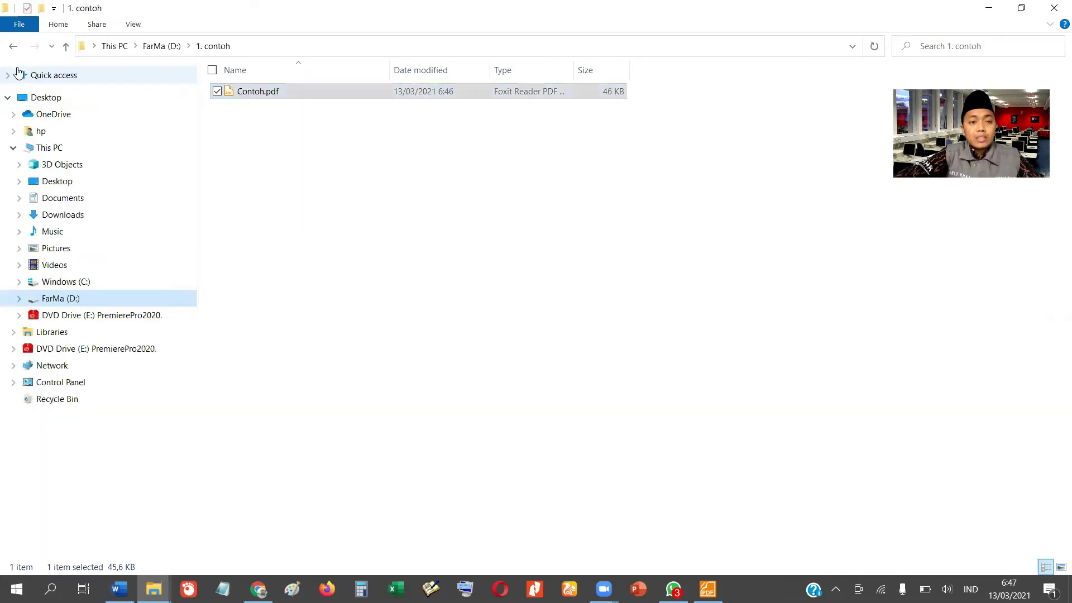
Open Contoh.pdf in Foxit Reader, view its text at 150% zoom, and switch back to the Contoh.docx document in Word.
double_click(284, 90)
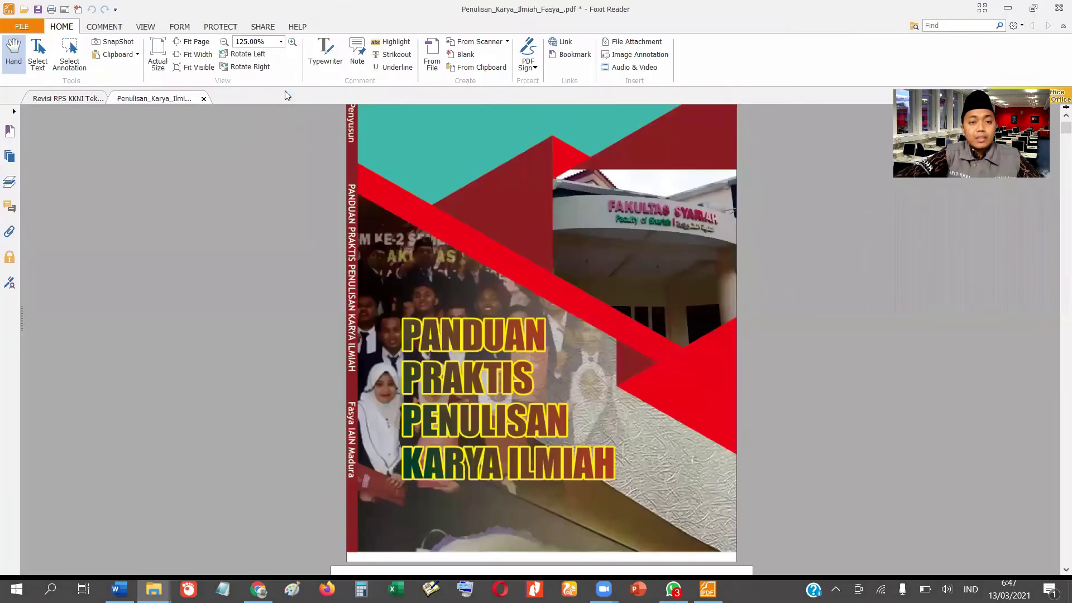
scroll(546, 215, up, 5)
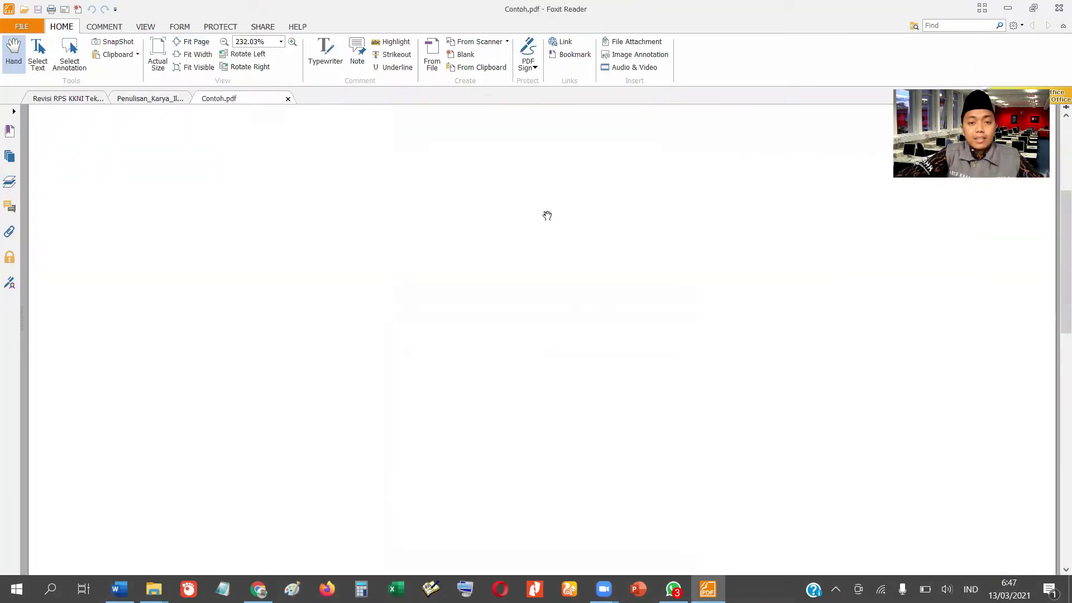
scroll(547, 217, down, 2)
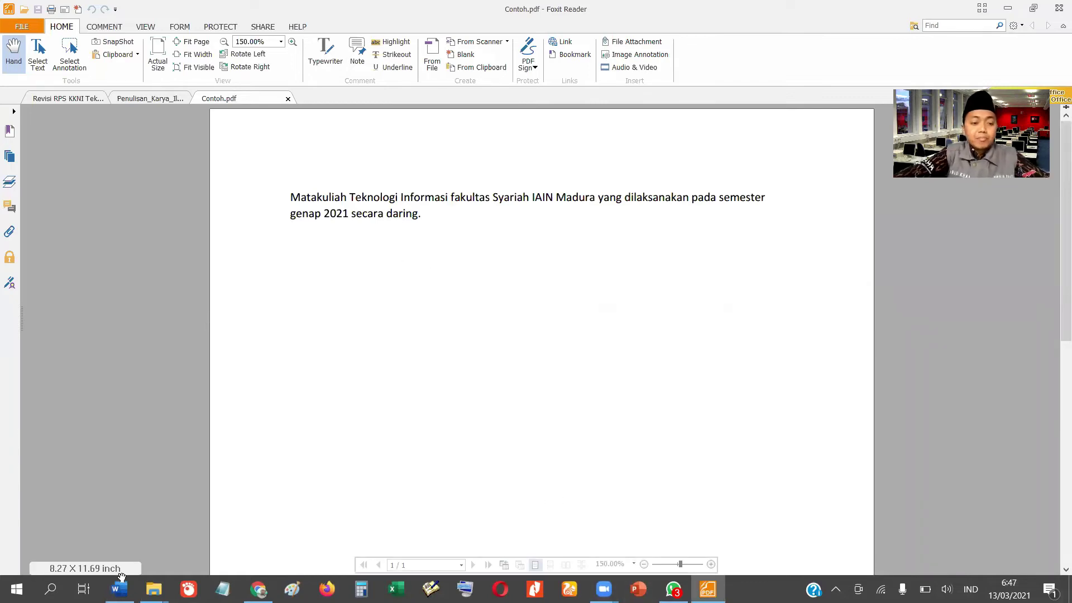
key(alt+Tab)
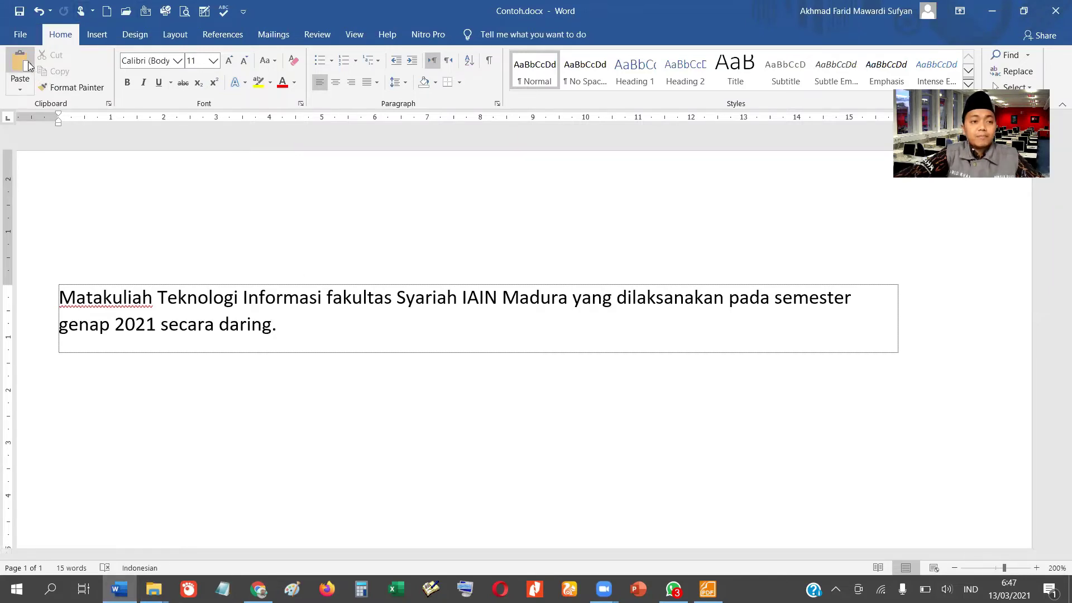
Select the entire paragraph of the document and copy it.
click(289, 324)
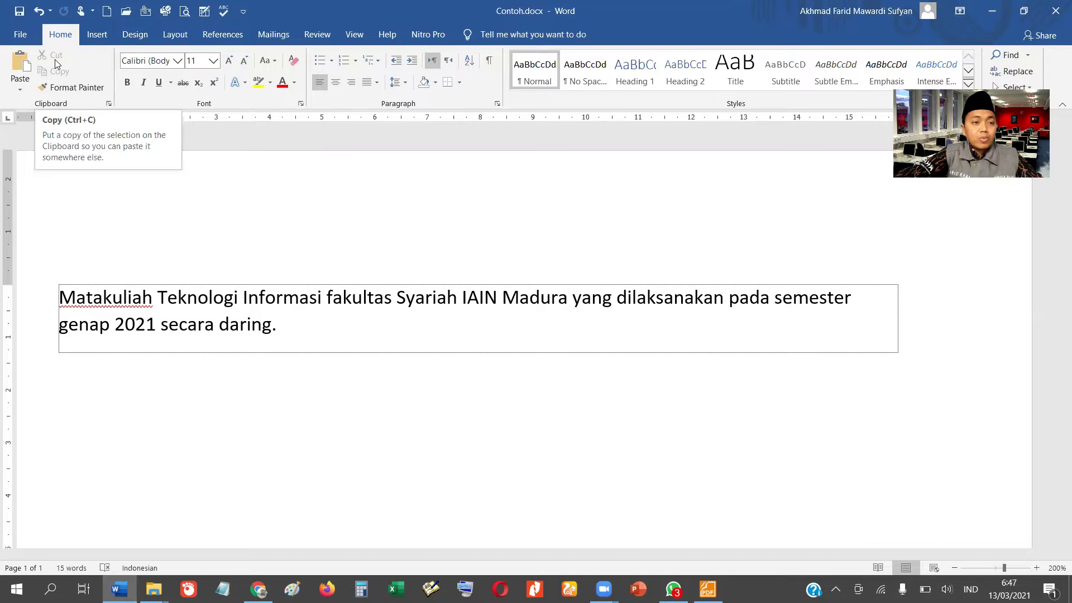
drag(288, 326, 76, 259)
click(309, 333)
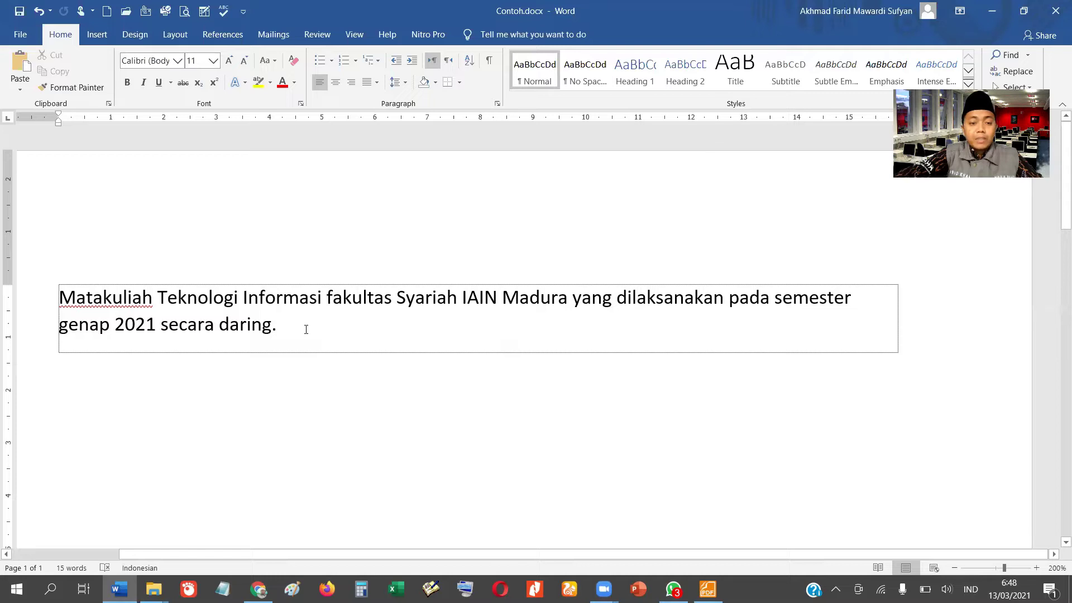
key(ctrl+a)
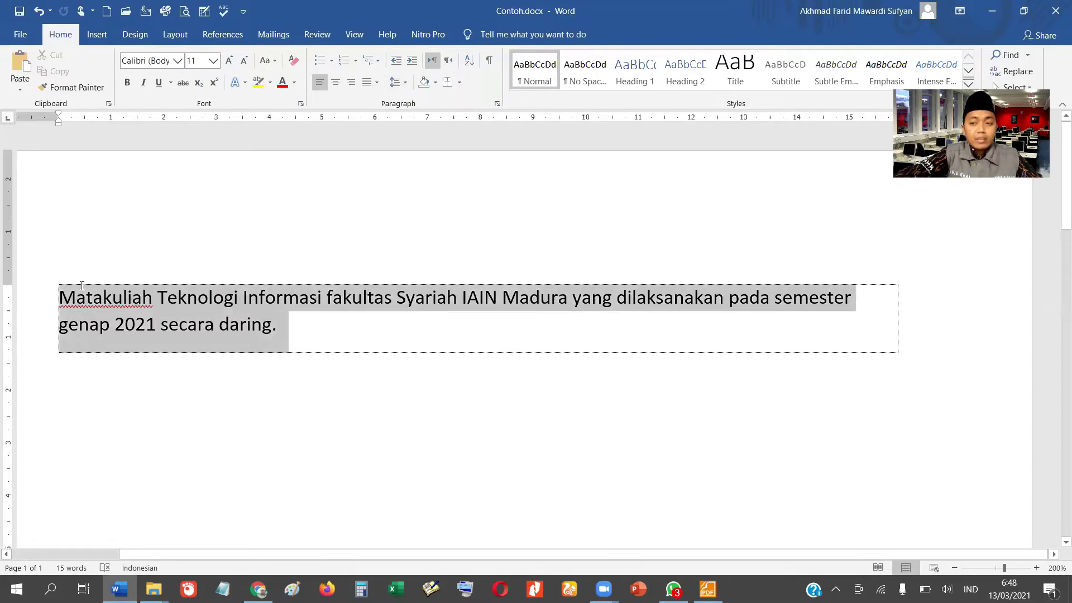
mouse_move(79, 287)
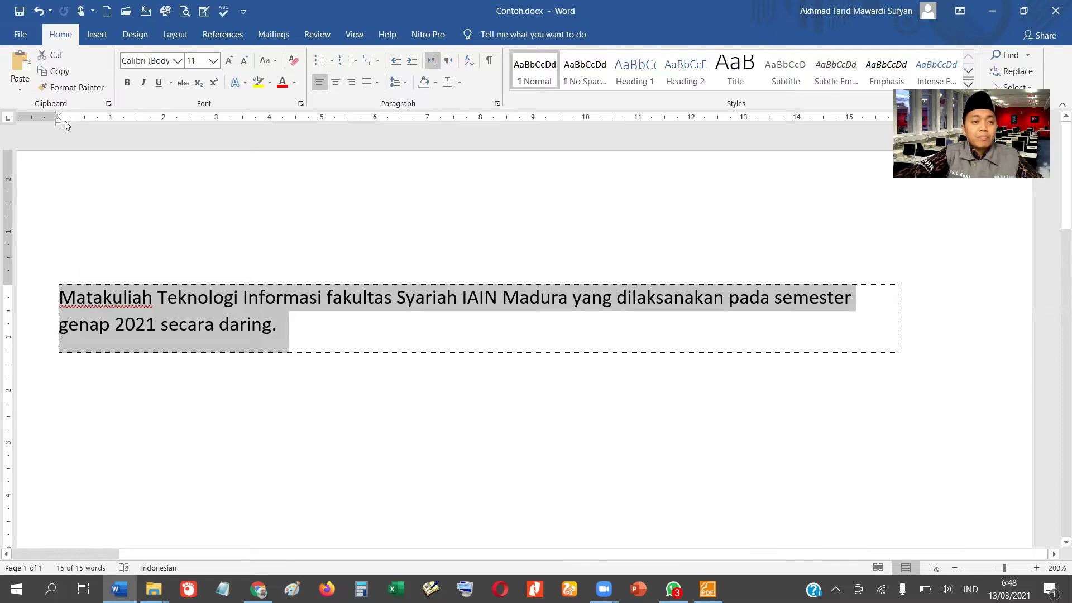
click(65, 79)
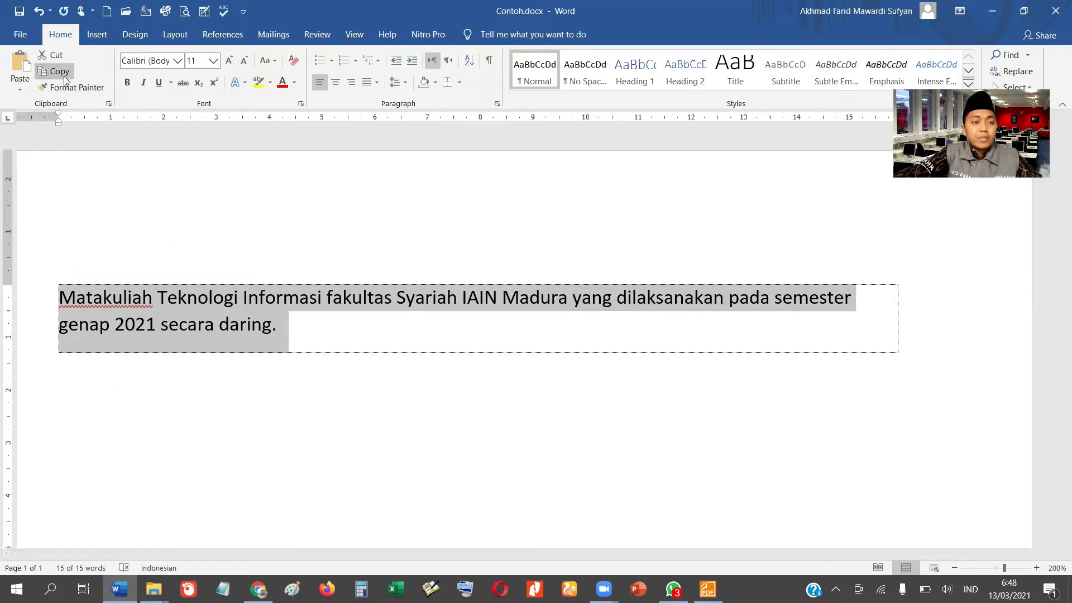
Paste the copied paragraph four times, starting right after "secara daring.".
click(294, 328)
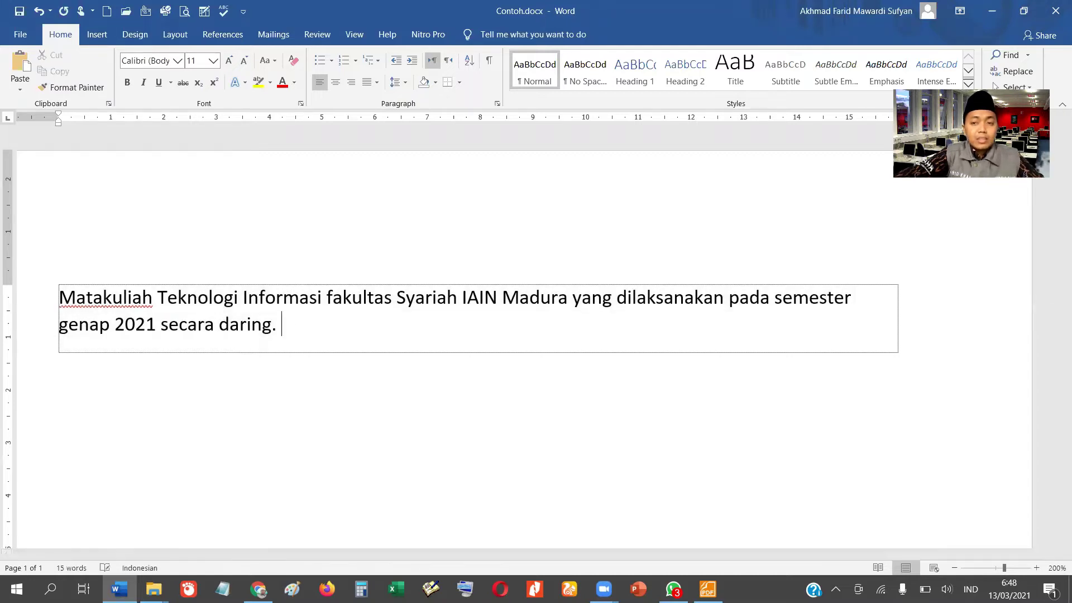
click(19, 67)
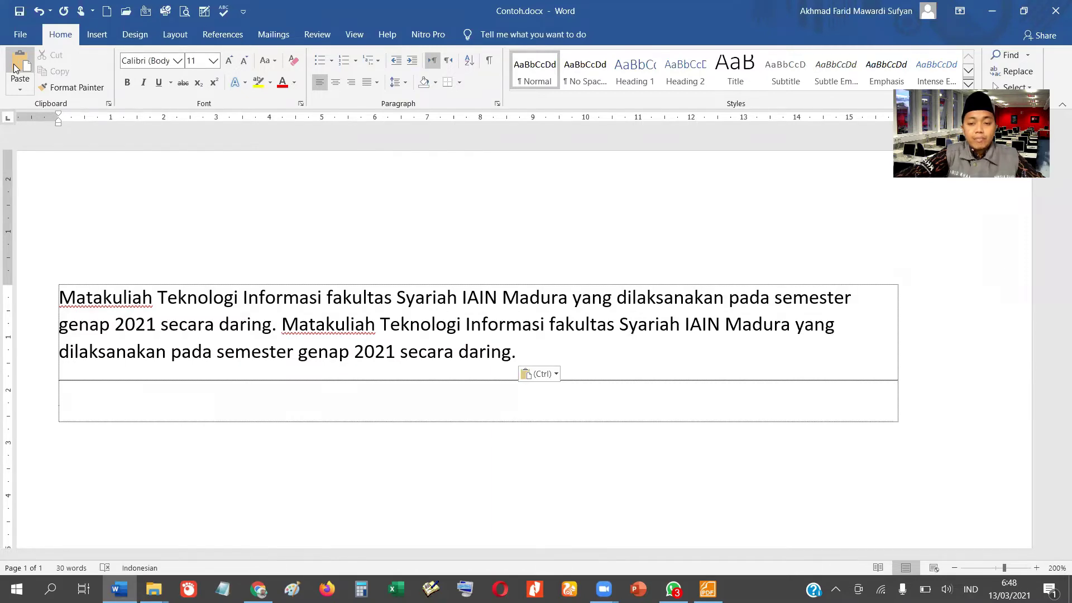
click(15, 67)
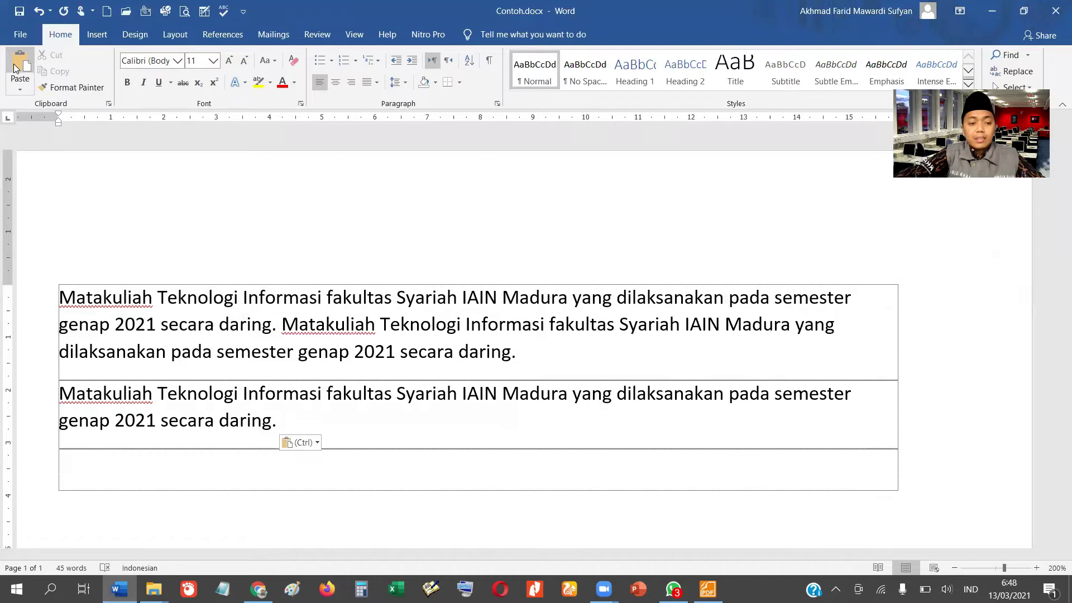
click(15, 67)
click(15, 68)
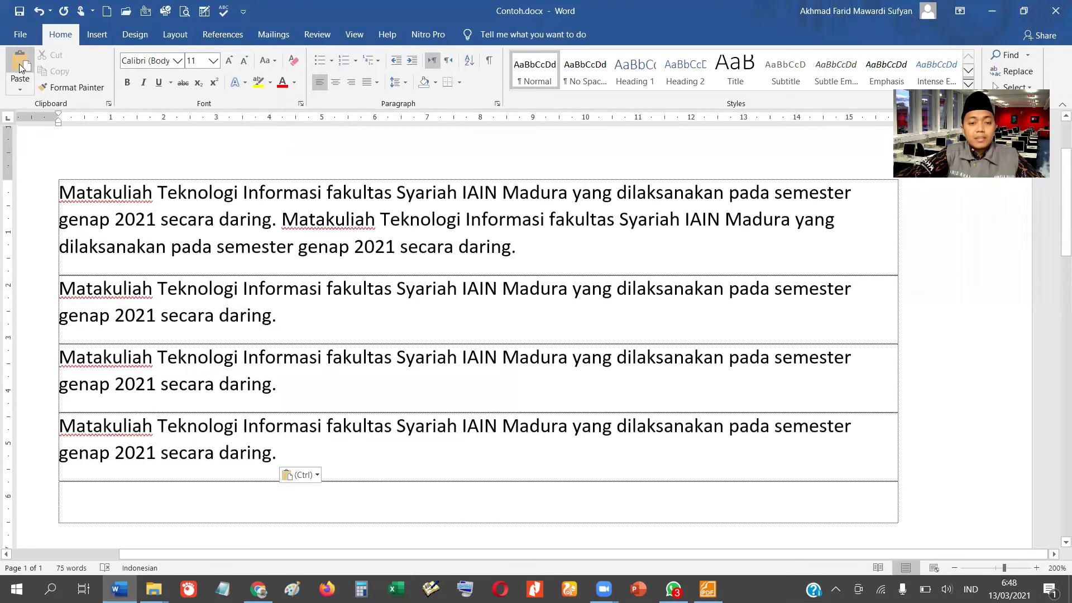
Merge the pasted copies into one continuous paragraph by removing the paragraph breaks between them.
click(549, 242)
text(v)
key(BackSpace)
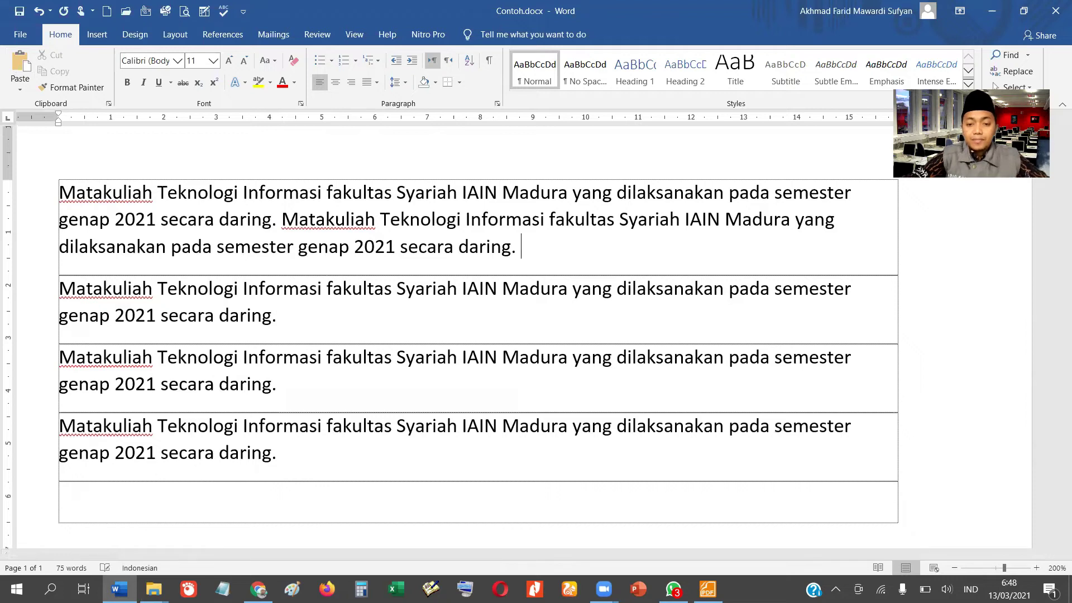
key(Delete)
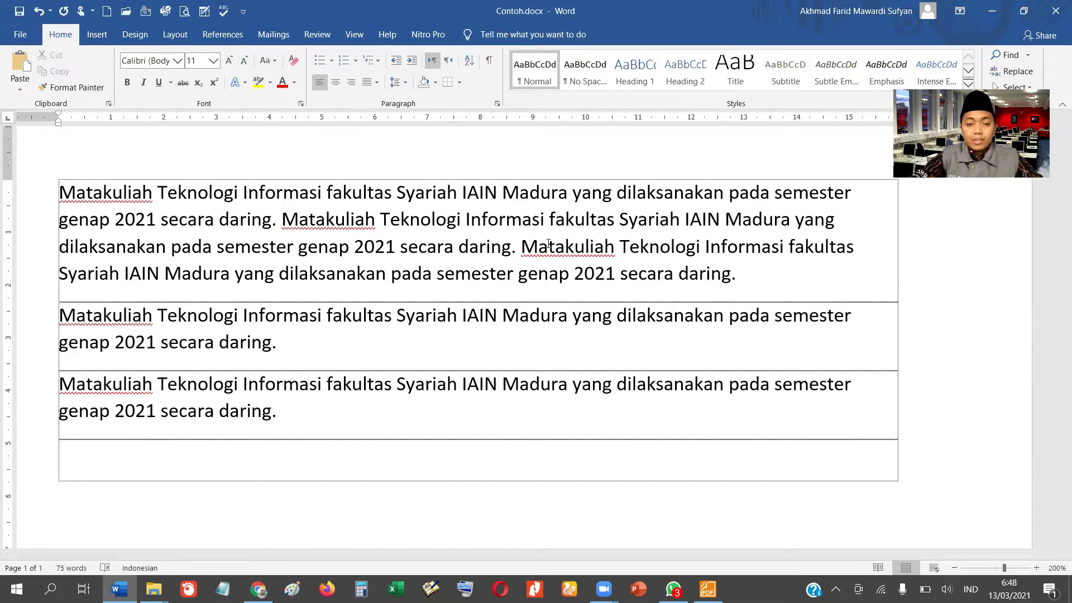
key(Right)
key(Right)
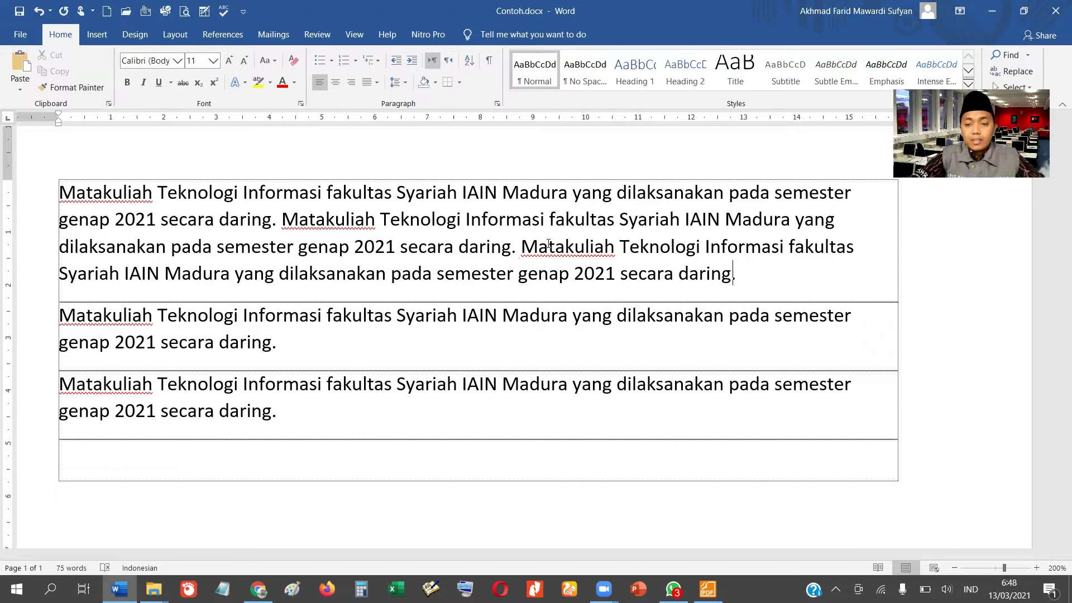
text(v)
key(BackSpace)
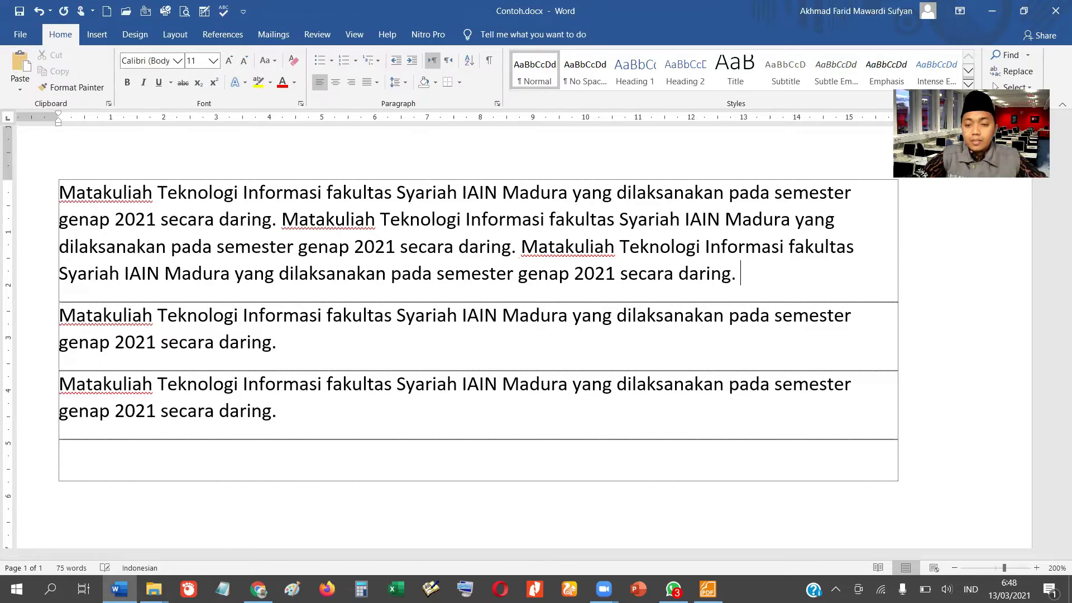
key(Delete)
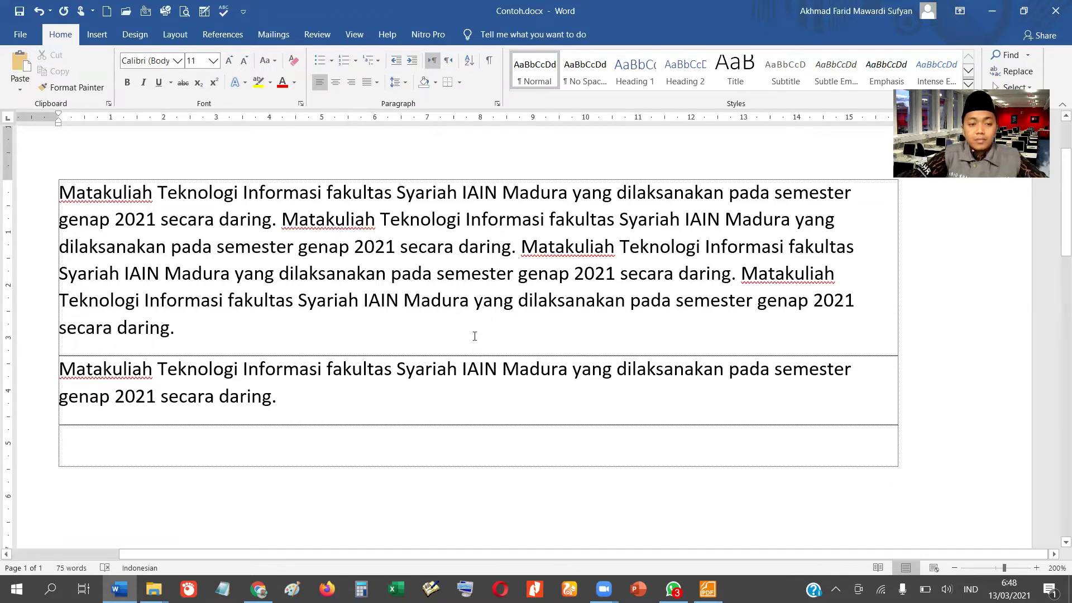
key(Delete)
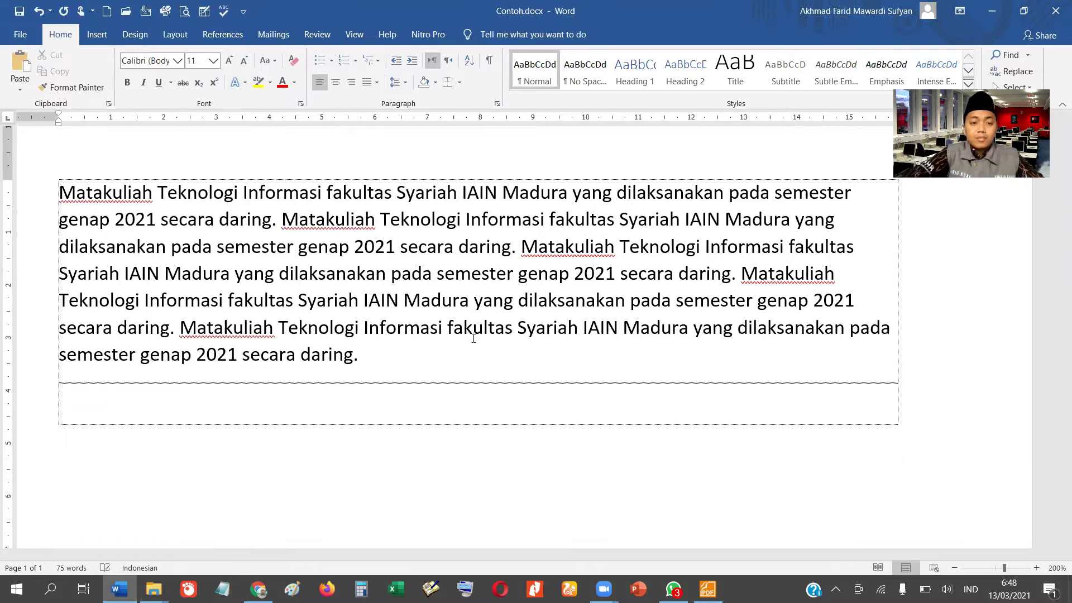
Select the whole merged paragraph and switch to the Penulisan_Karya_Ilmiah PDF in Foxit Reader.
scroll(331, 249, up, 3)
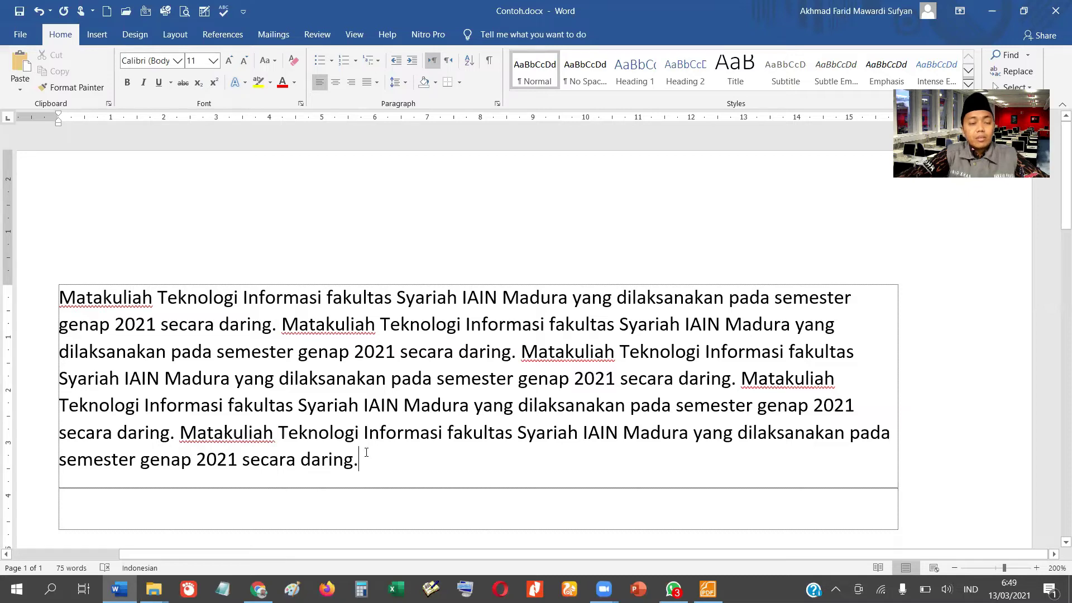
drag(360, 448, 71, 273)
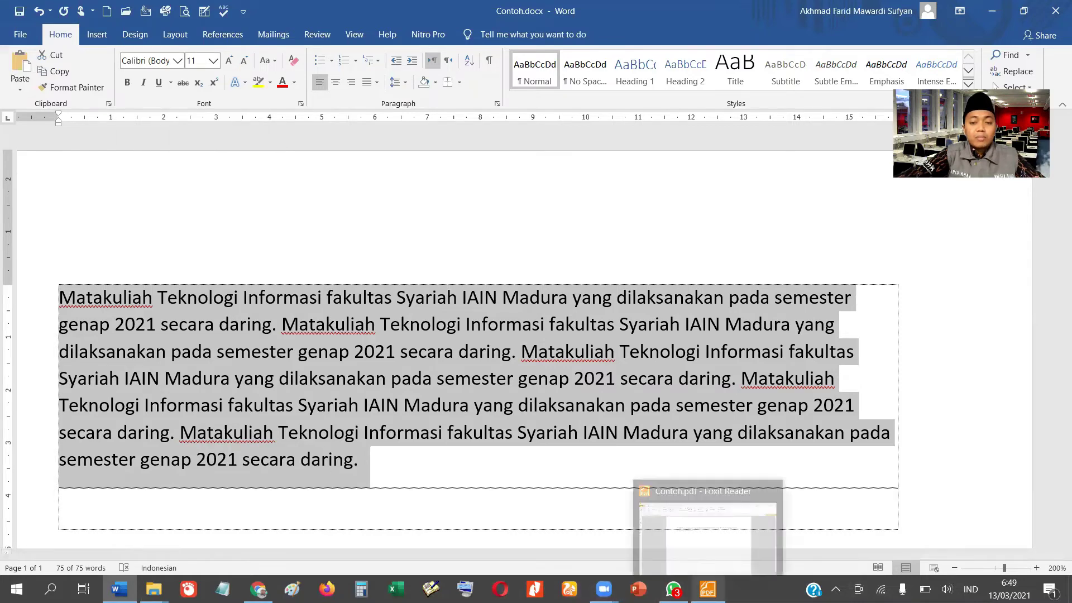
click(707, 589)
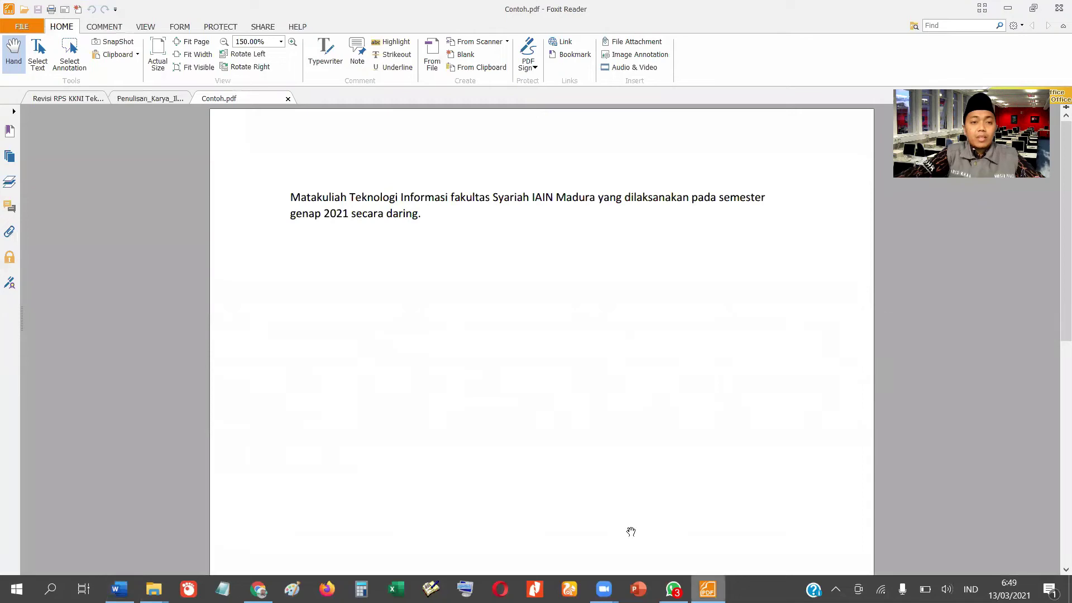
click(128, 98)
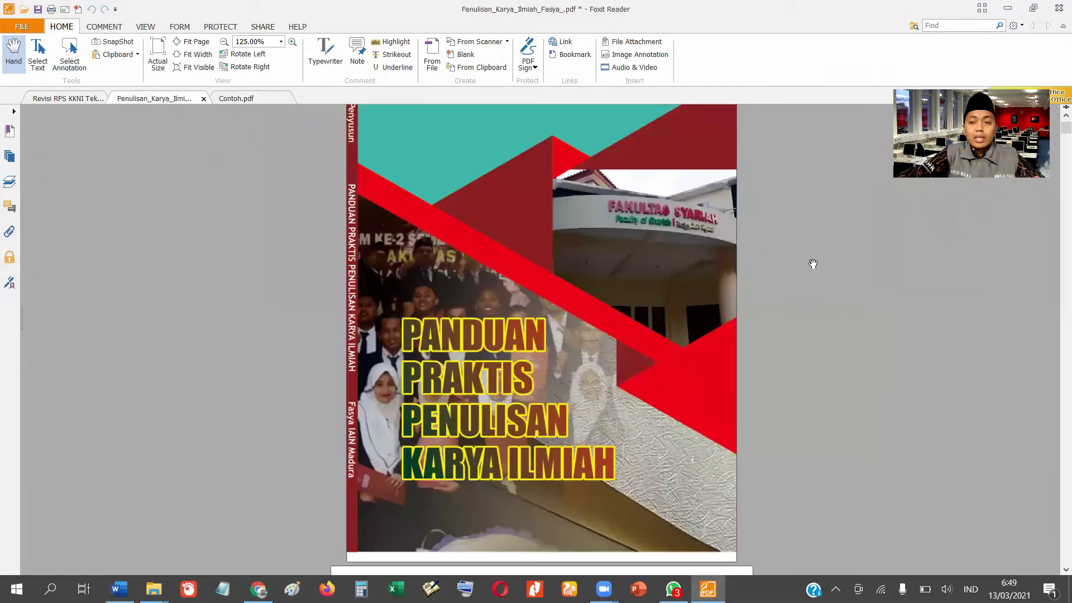
Look through the writing guide's cover pages and table of contents, including the chapter and Lampiran entries.
scroll(1056, 211, down, 10)
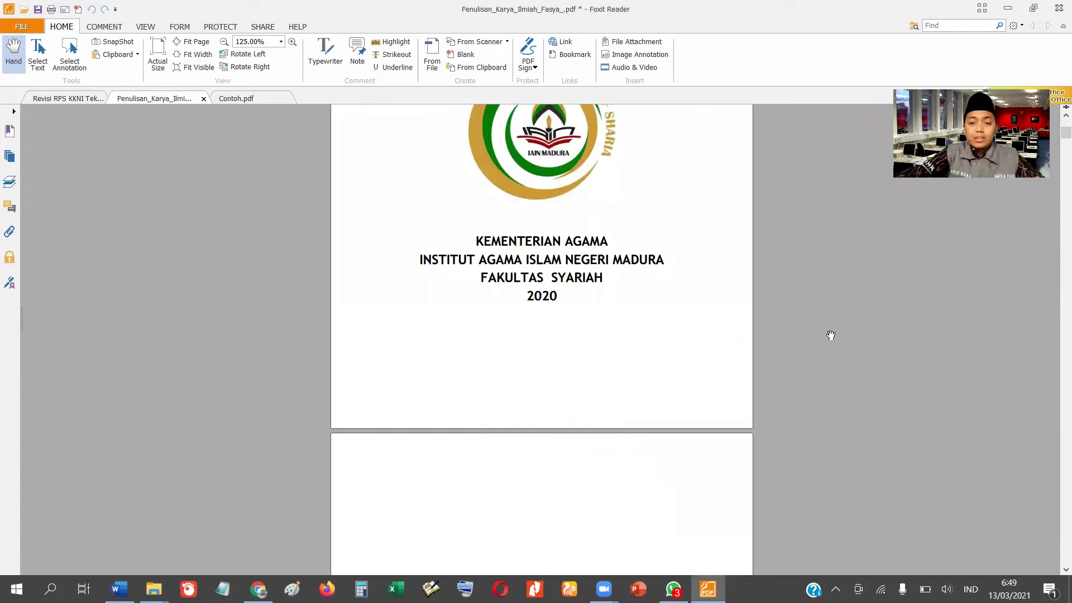
mouse_move(1056, 140)
mouse_down()
mouse_move(1057, 298)
mouse_move(1056, 148)
mouse_up()
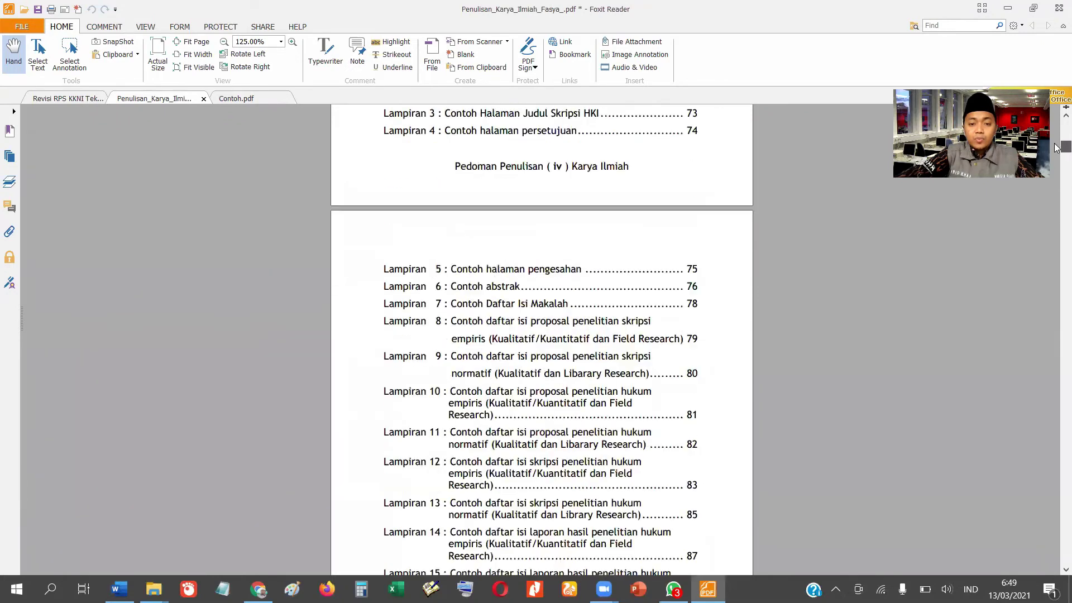
scroll(1056, 169, up, 3)
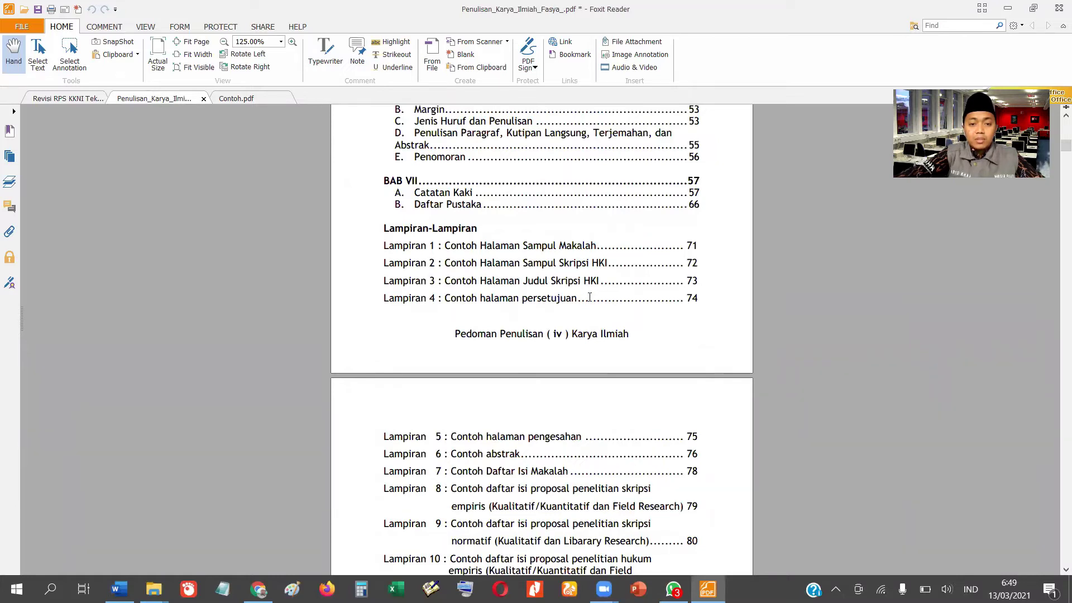
scroll(589, 297, down, 3)
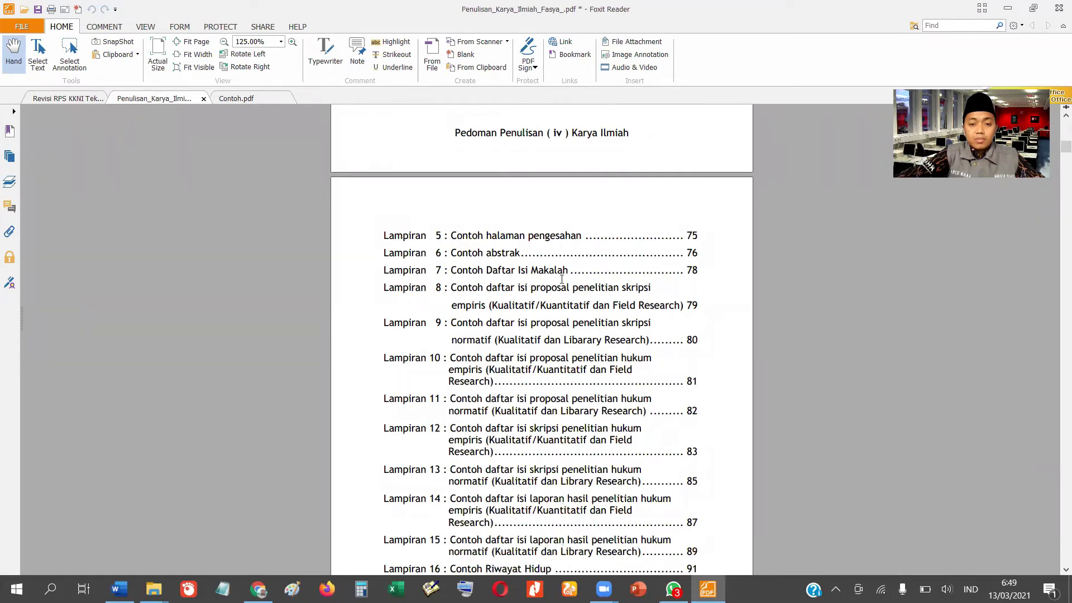
scroll(562, 279, down, 3)
scroll(570, 294, up, 8)
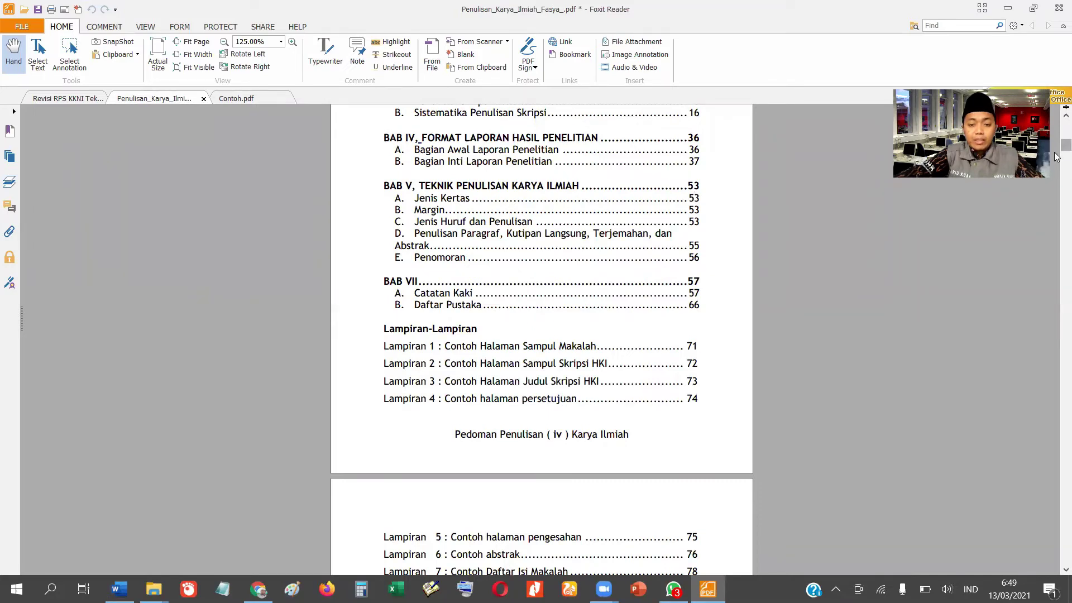
Go to the chapter "Teknik Penulisan Karya Ilmiah" and read its rules on paper, margins and fonts.
scroll(1056, 157, down, 10)
drag(1055, 159, 1056, 372)
scroll(664, 404, down, 3)
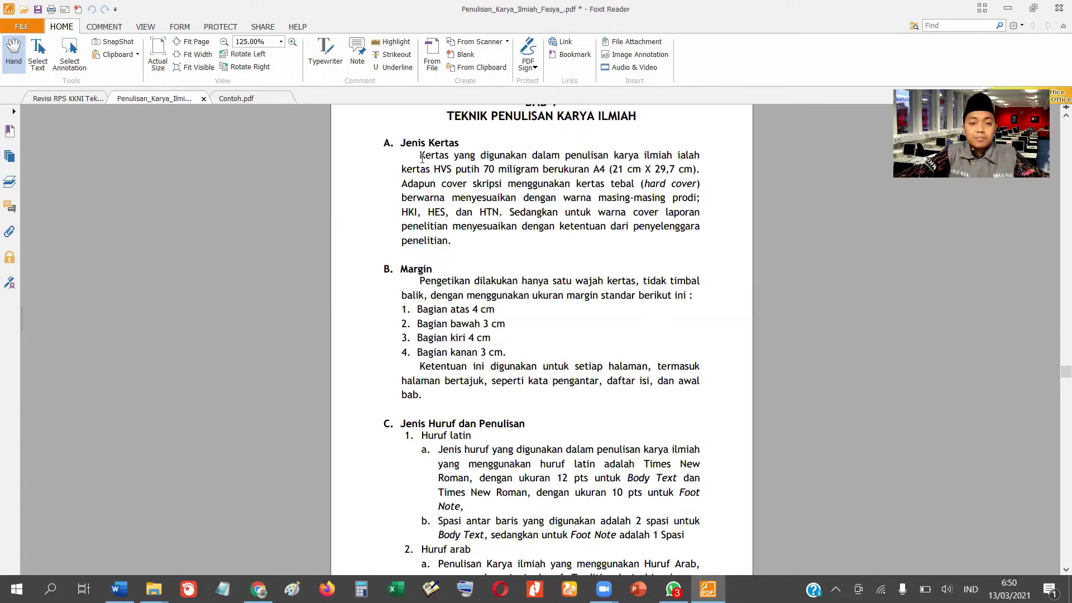
drag(420, 155, 577, 159)
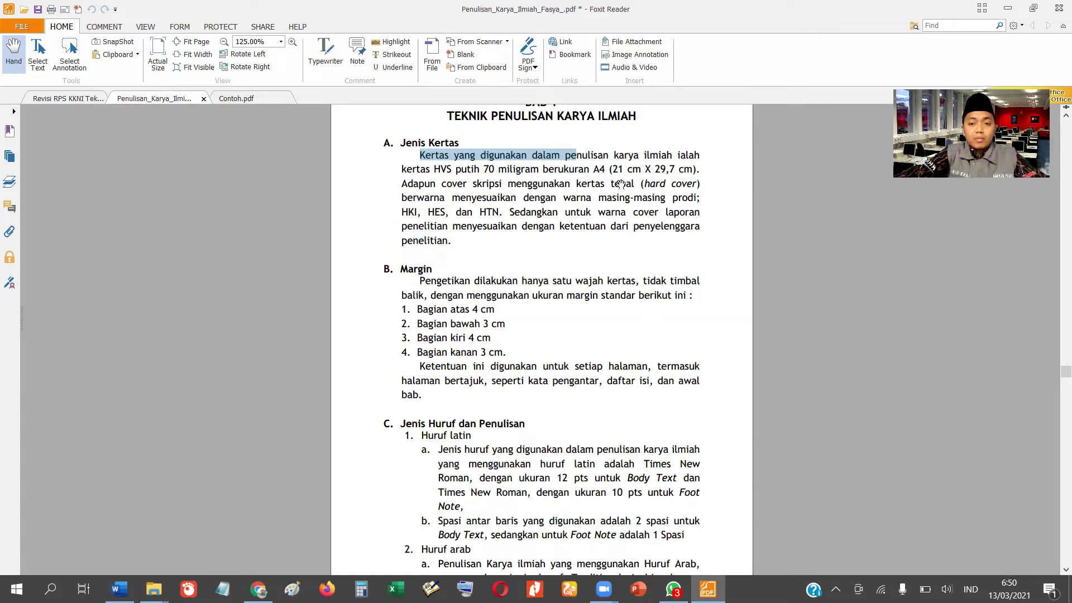
scroll(558, 187, down, 3)
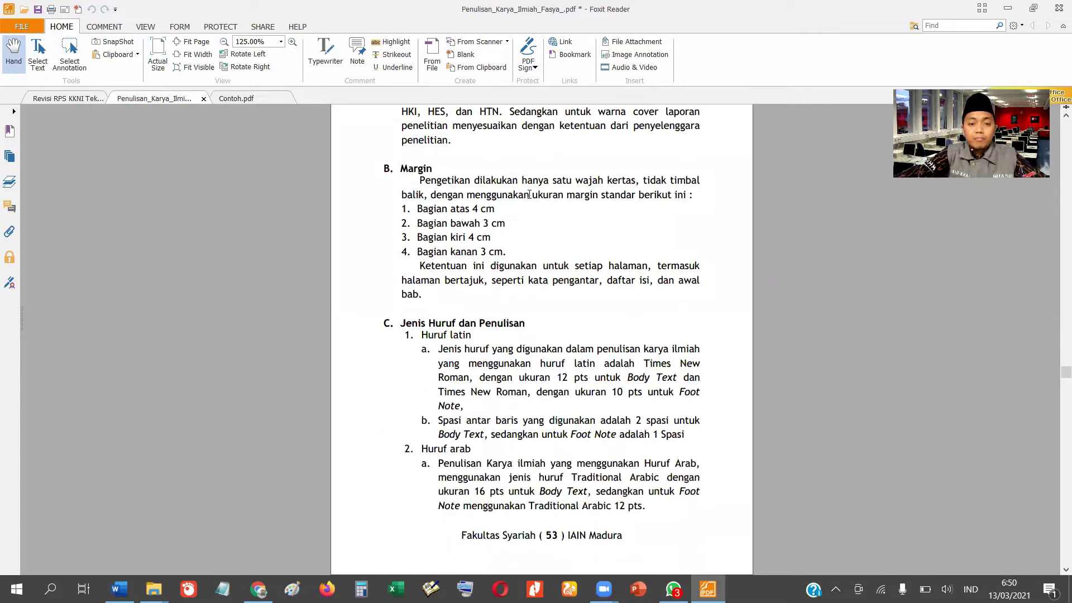
scroll(438, 183, down, 3)
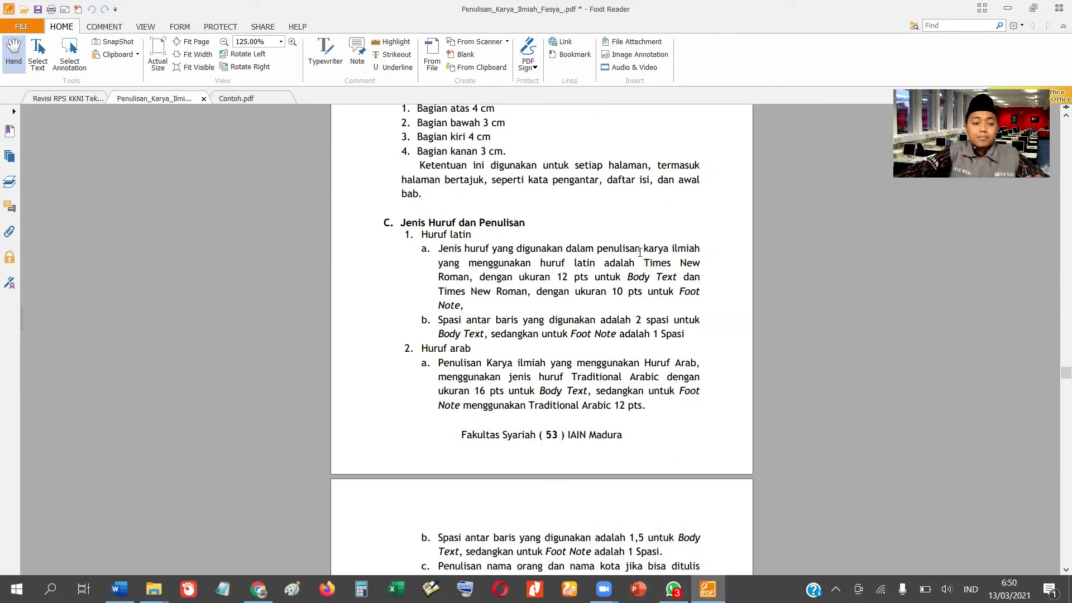
Highlight "Times New Roman, dengan ukuran 12" in the guide's Huruf latin rule.
key(alt+Tab)
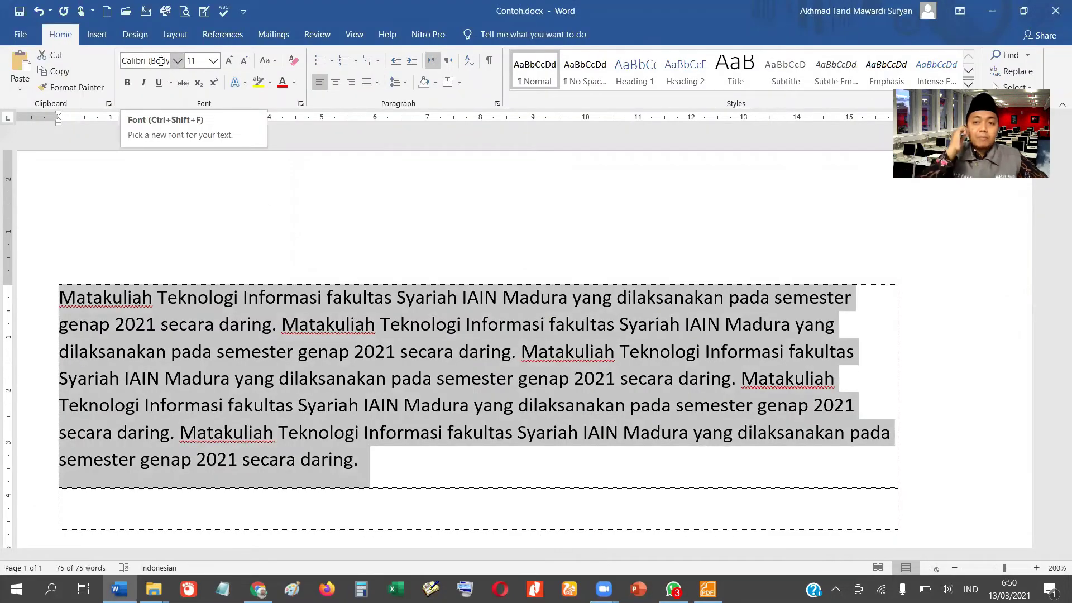
key(alt+Tab)
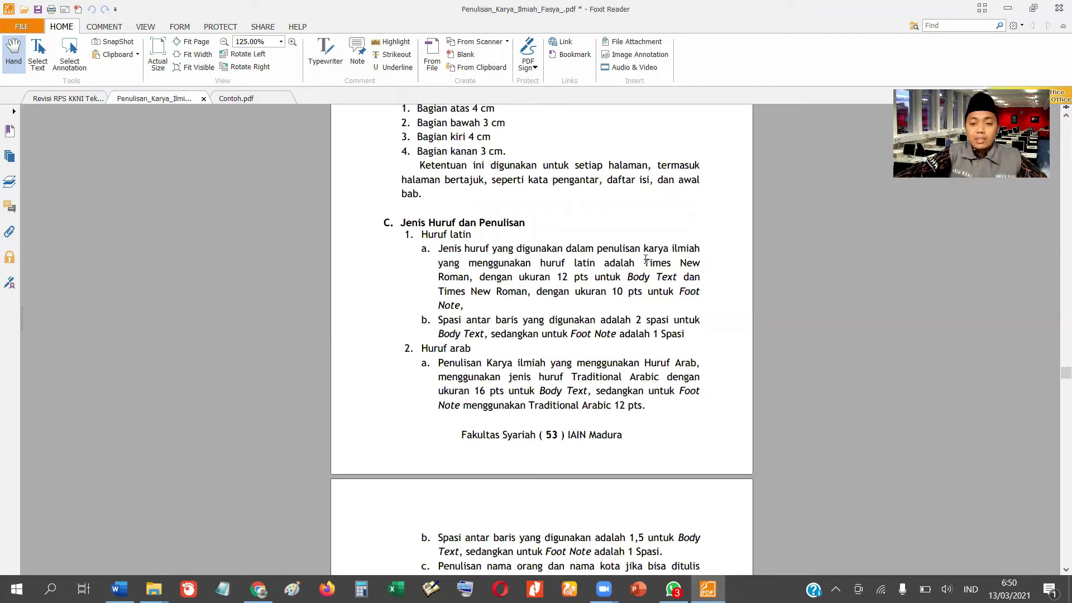
drag(646, 258, 572, 276)
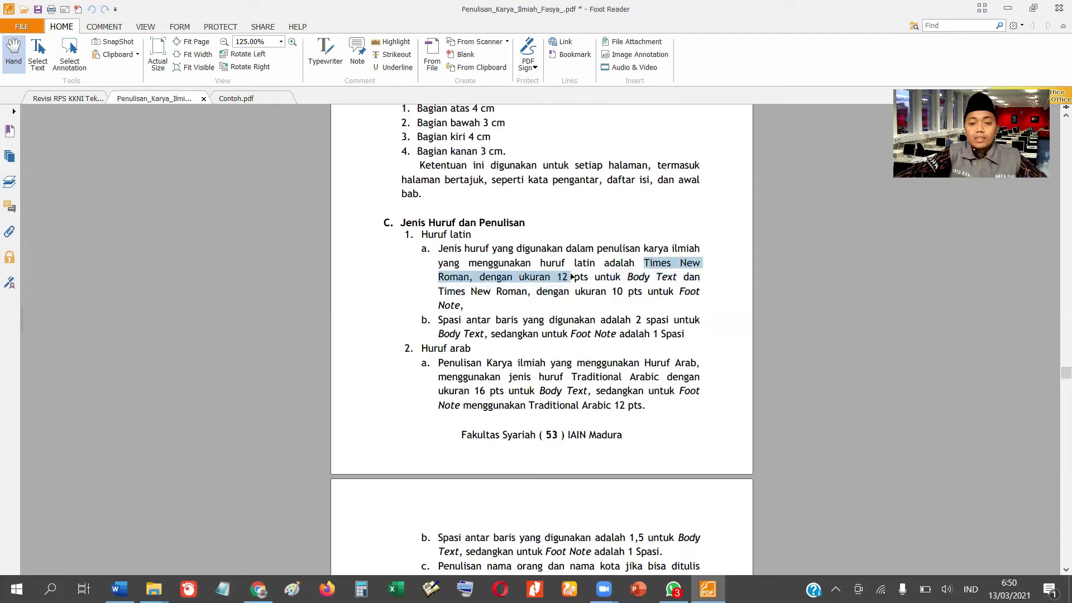
Switch back to Contoh.docx in Word and set the selected paragraph to Times New Roman, size 12.
key(alt+Tab)
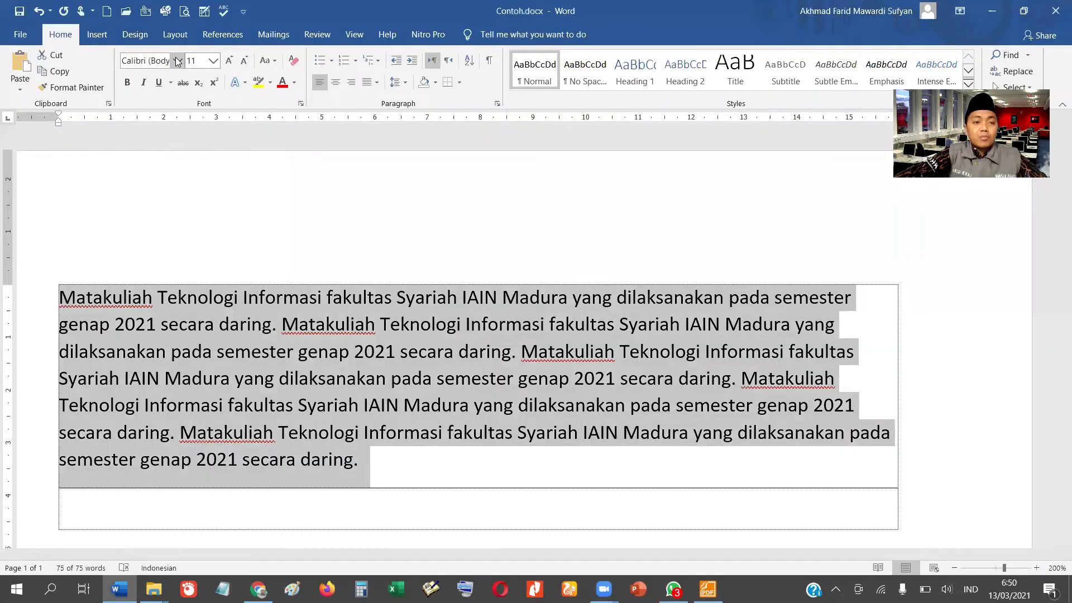
click(176, 59)
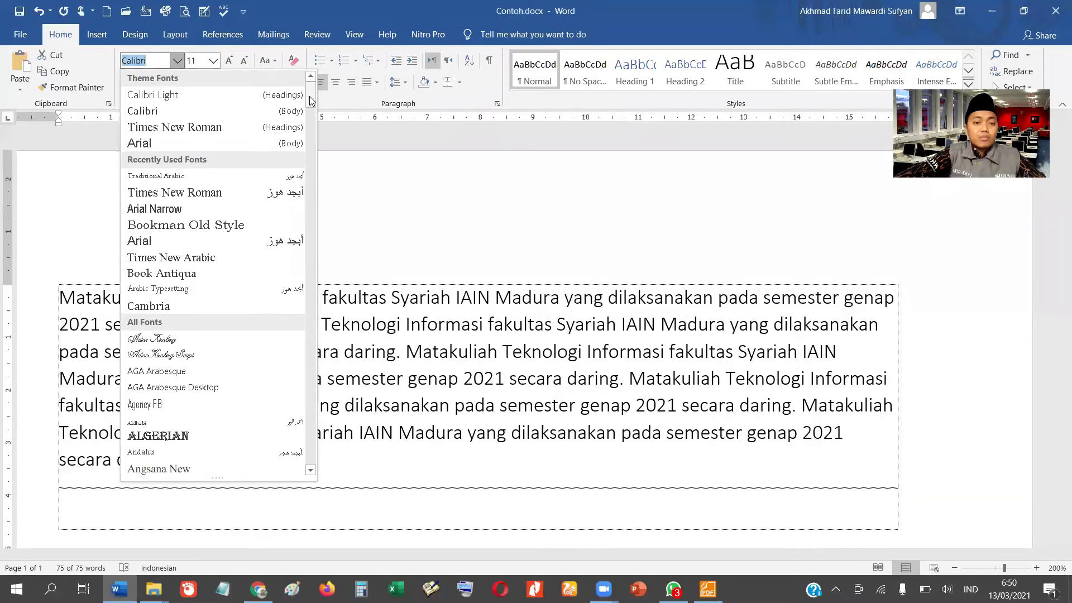
drag(310, 100, 299, 445)
click(210, 270)
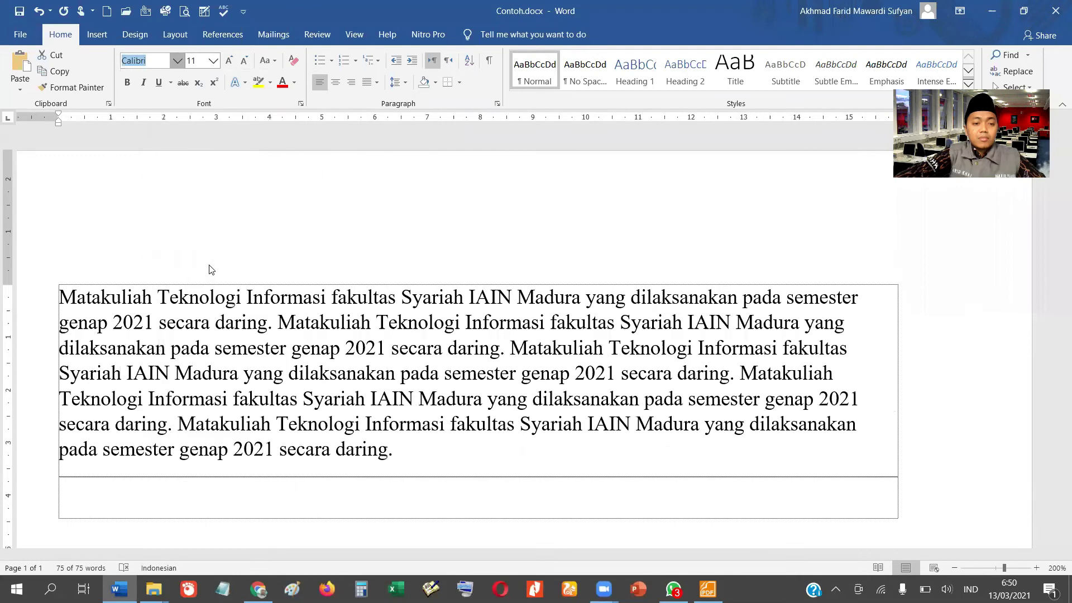
click(212, 61)
click(195, 130)
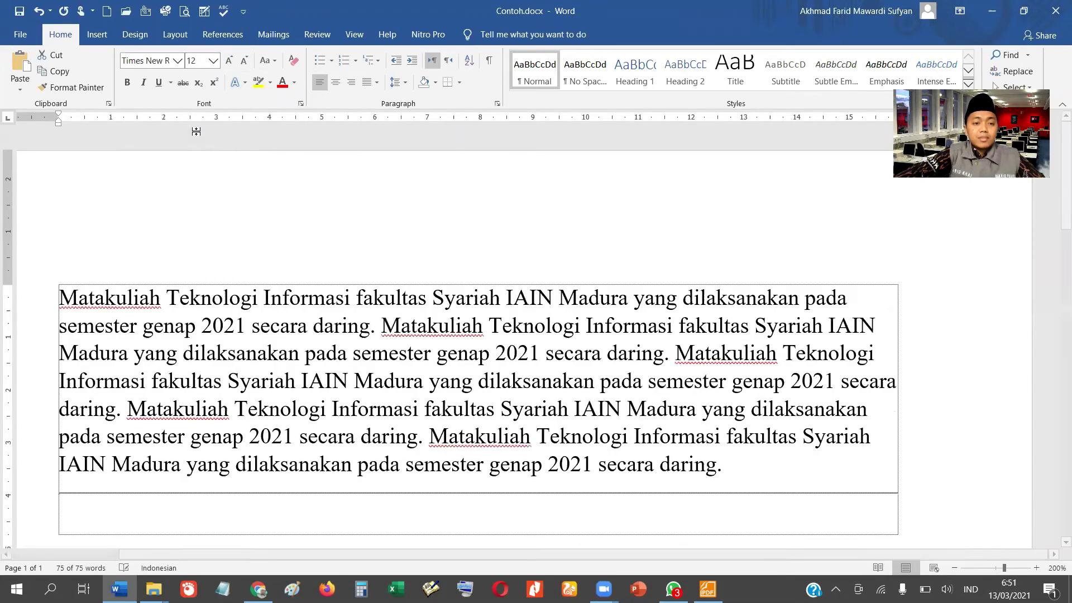
Check the Latin-text line spacing rule in the Foxit Reader guide and return to Contoh.docx in Word.
key(alt+Tab)
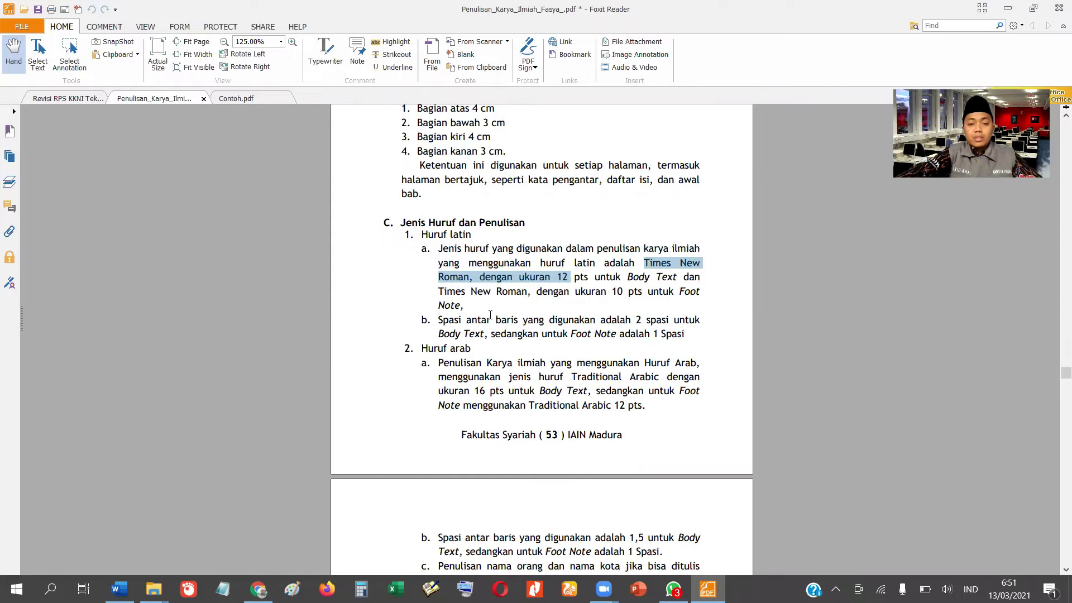
click(639, 319)
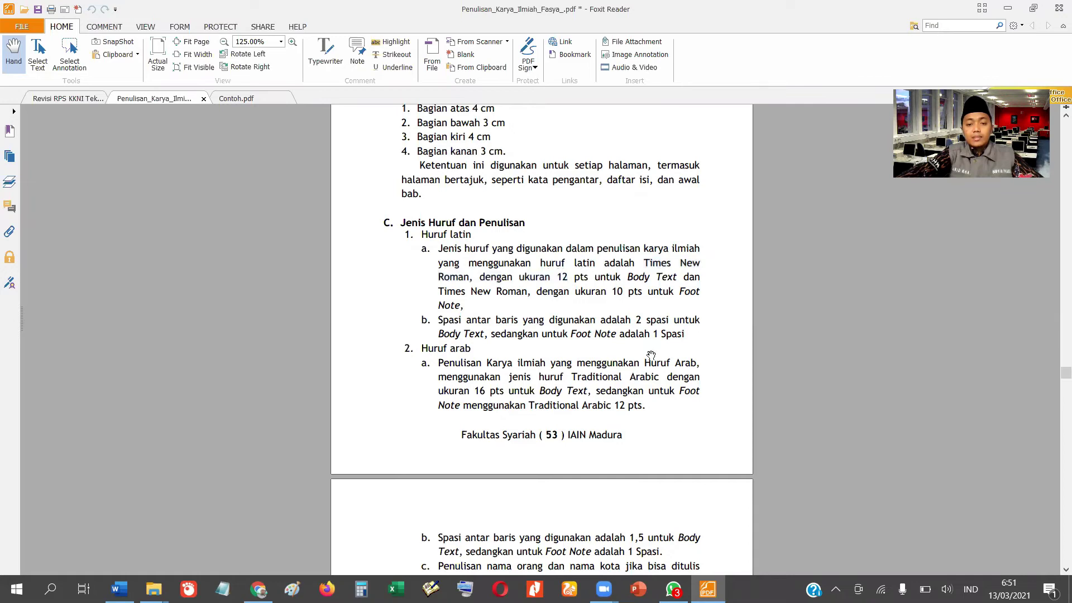
key(alt+Tab)
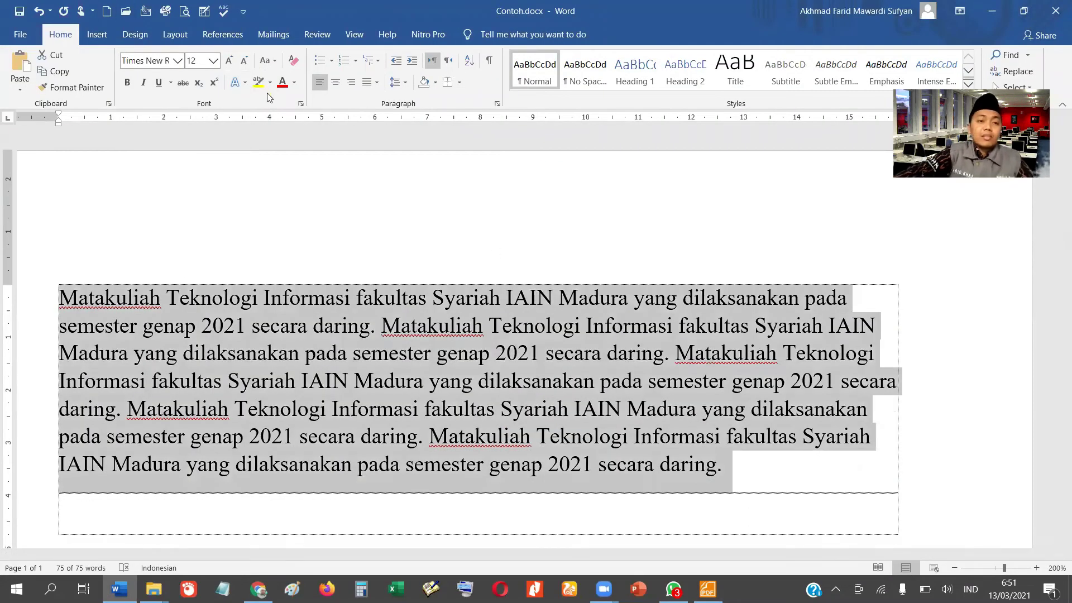
Grow the selected paragraph's font by five size increments and shrink it back to 12.
click(229, 61)
click(229, 62)
click(229, 62)
click(229, 61)
click(229, 61)
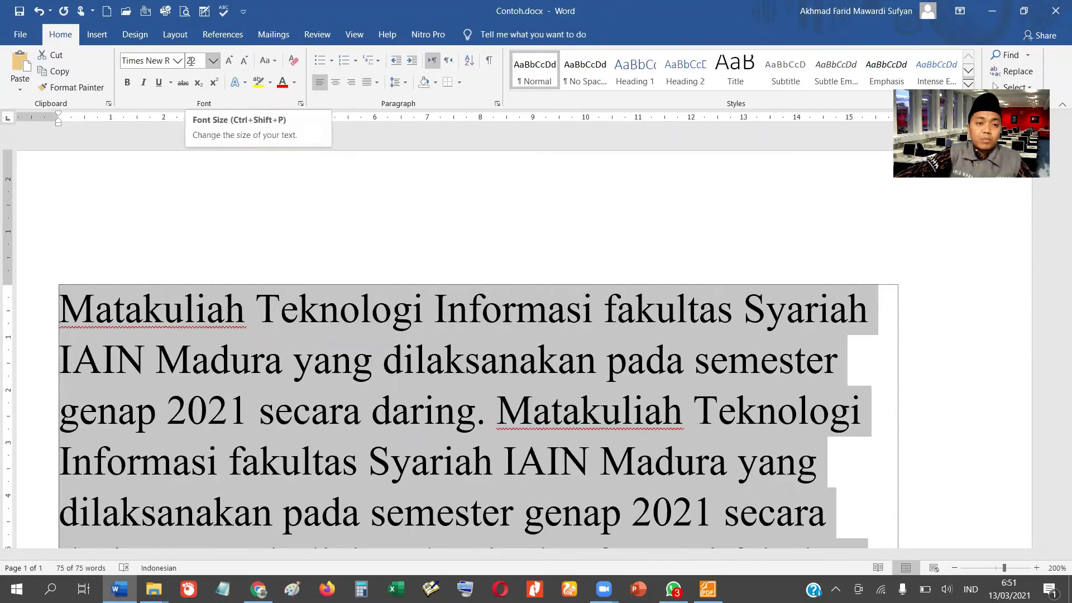
click(244, 61)
click(244, 62)
click(244, 61)
click(244, 62)
click(244, 62)
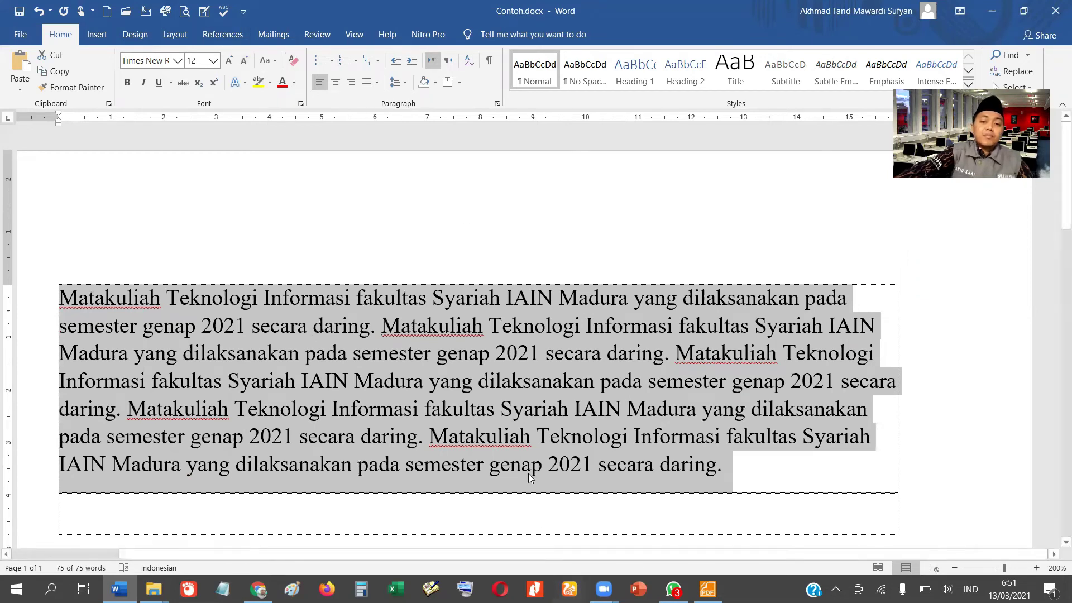
Apply sentence case and then lowercase to "Matakuliah Teknologi Informasi fakultas Syariah" at the start of the paragraph.
click(270, 60)
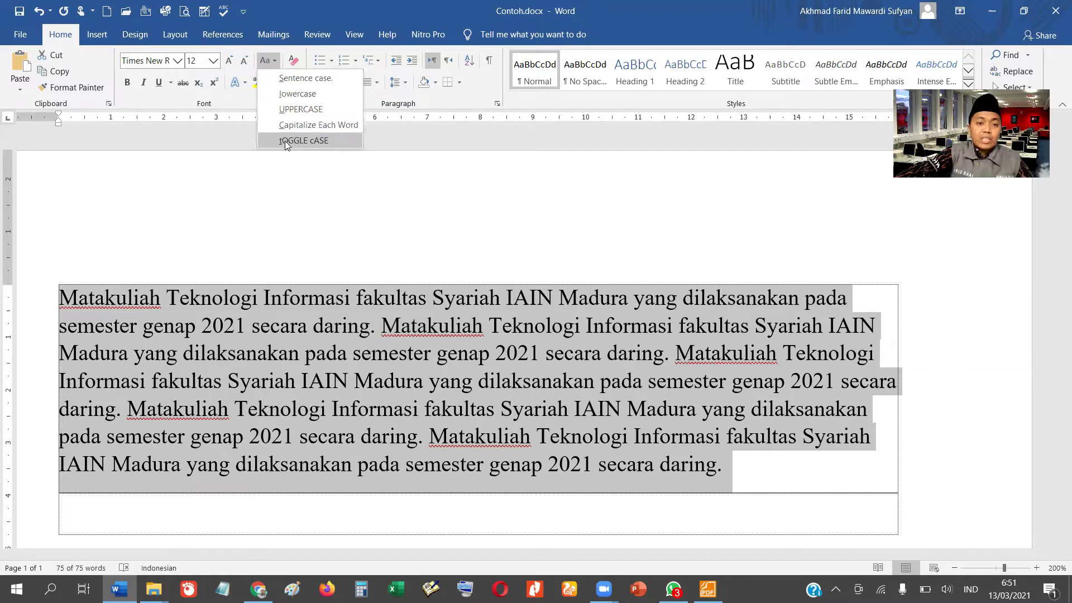
key(Escape)
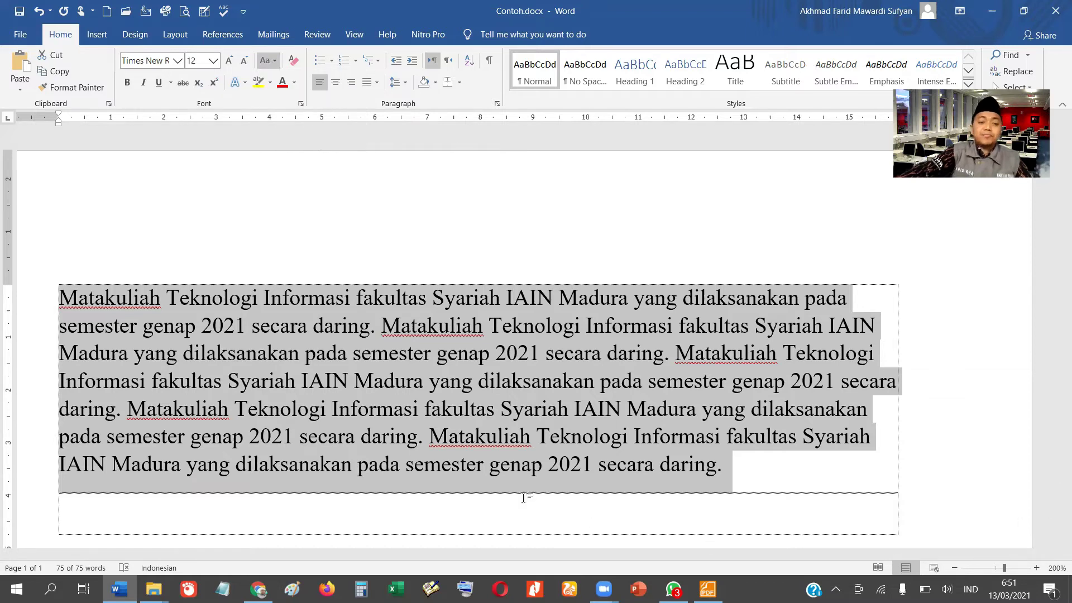
click(184, 281)
drag(60, 297, 503, 300)
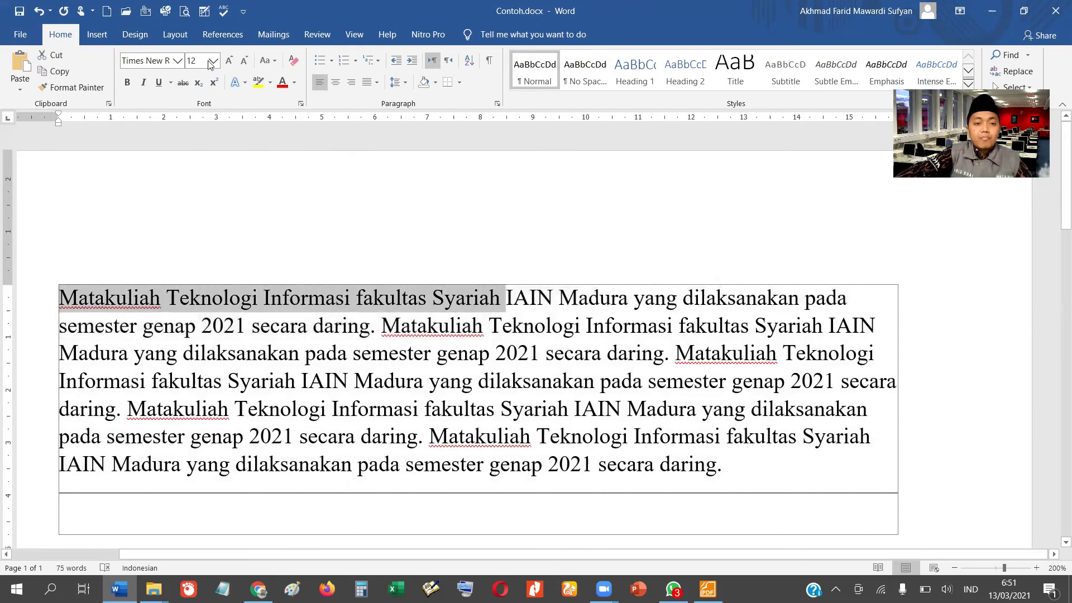
click(271, 62)
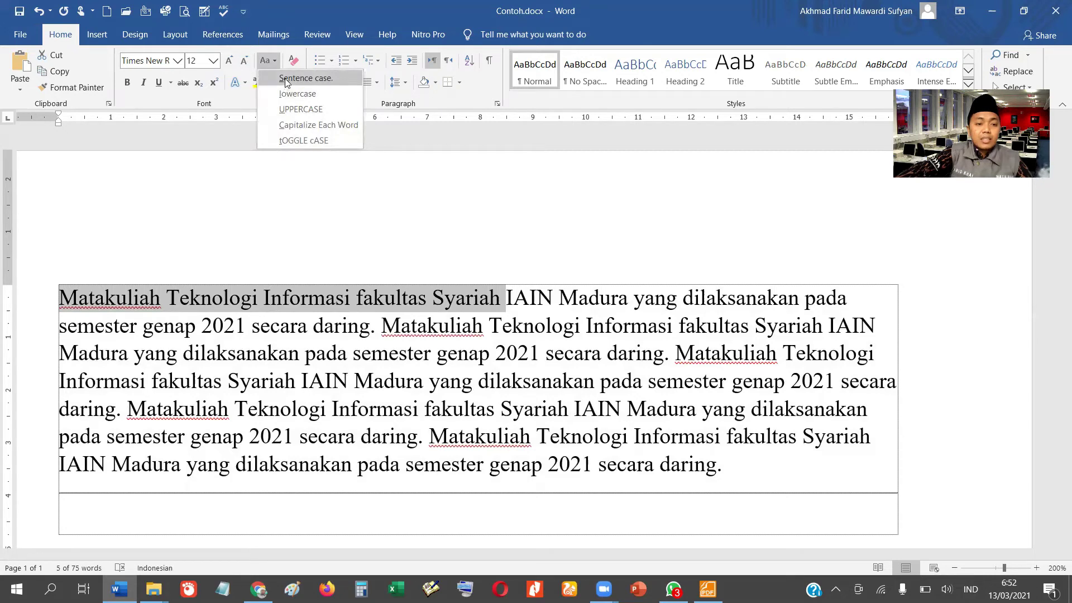
click(285, 79)
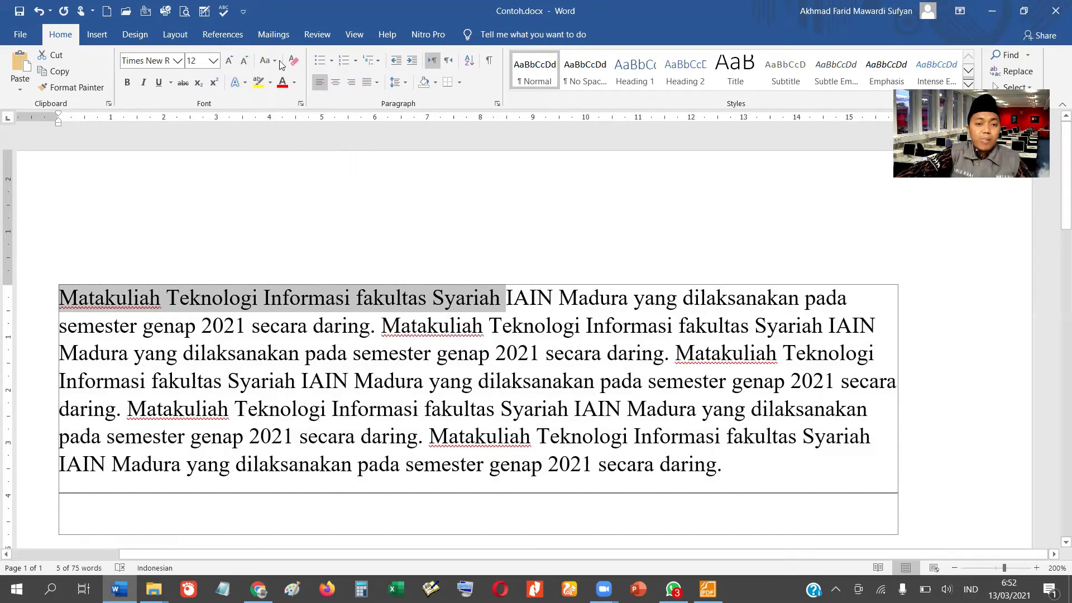
click(268, 60)
click(287, 78)
click(276, 65)
click(279, 98)
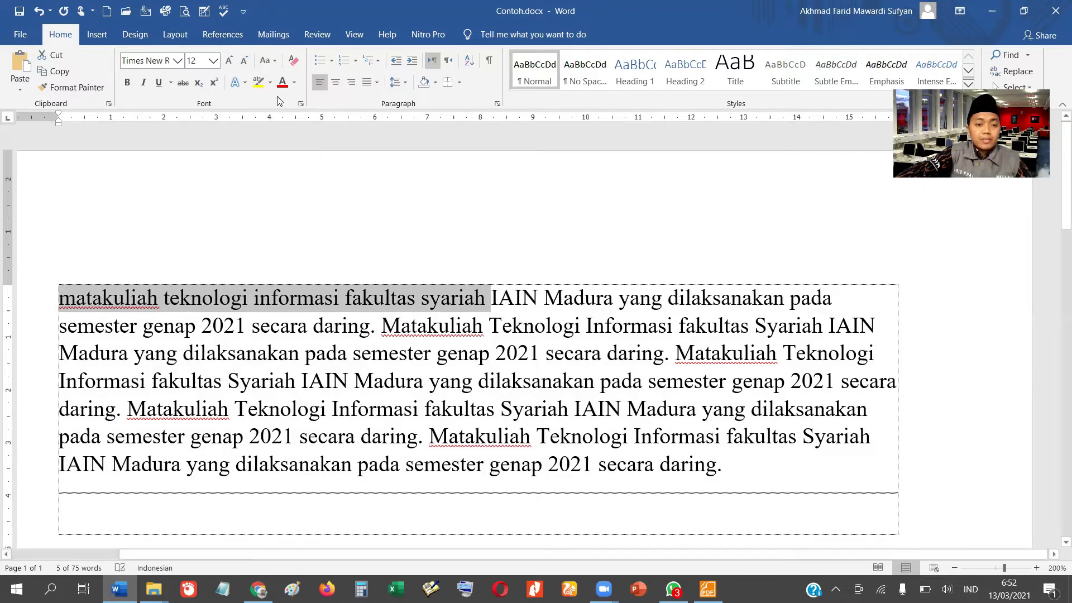
Change the selected opening words to UPPERCASE and then to Capitalize Each Word.
click(272, 62)
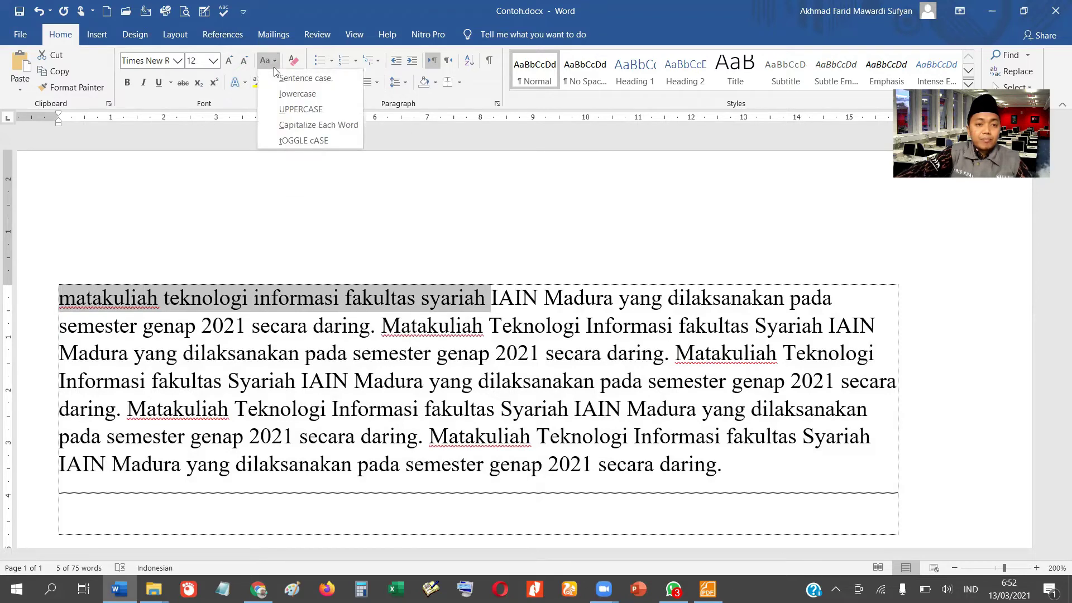
click(285, 110)
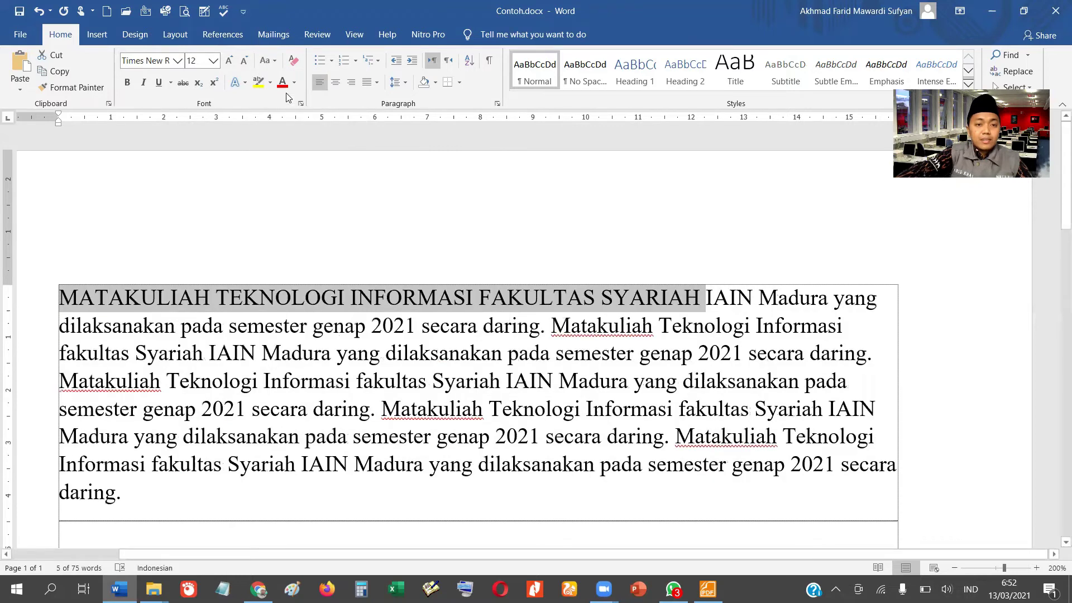
click(270, 61)
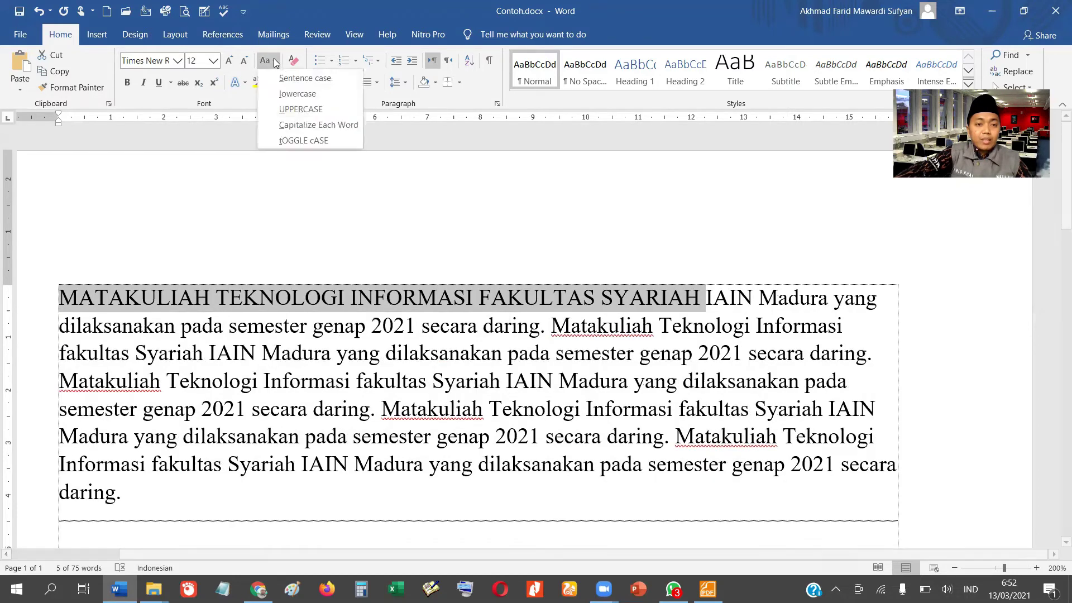
click(289, 125)
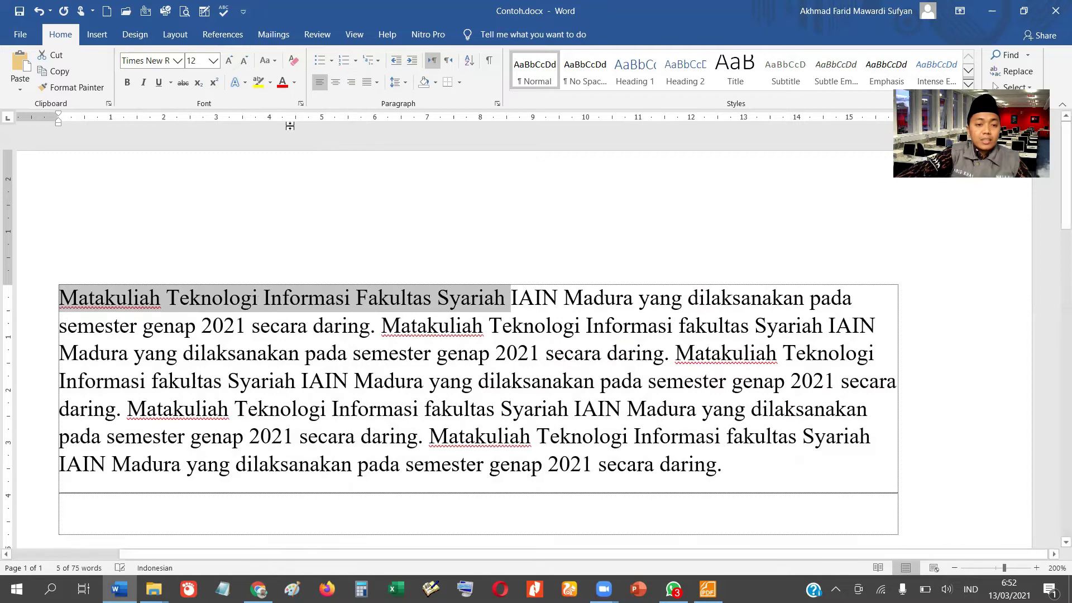
Try sentence case, toggle case and Capitalize Each Word on the selected opening words.
click(269, 60)
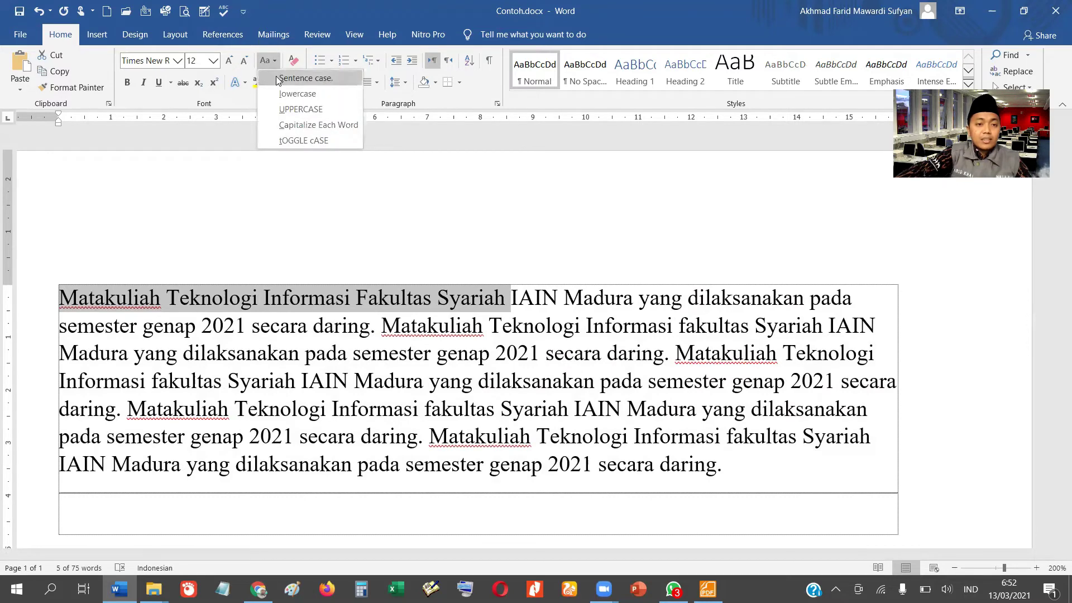
click(277, 76)
click(268, 60)
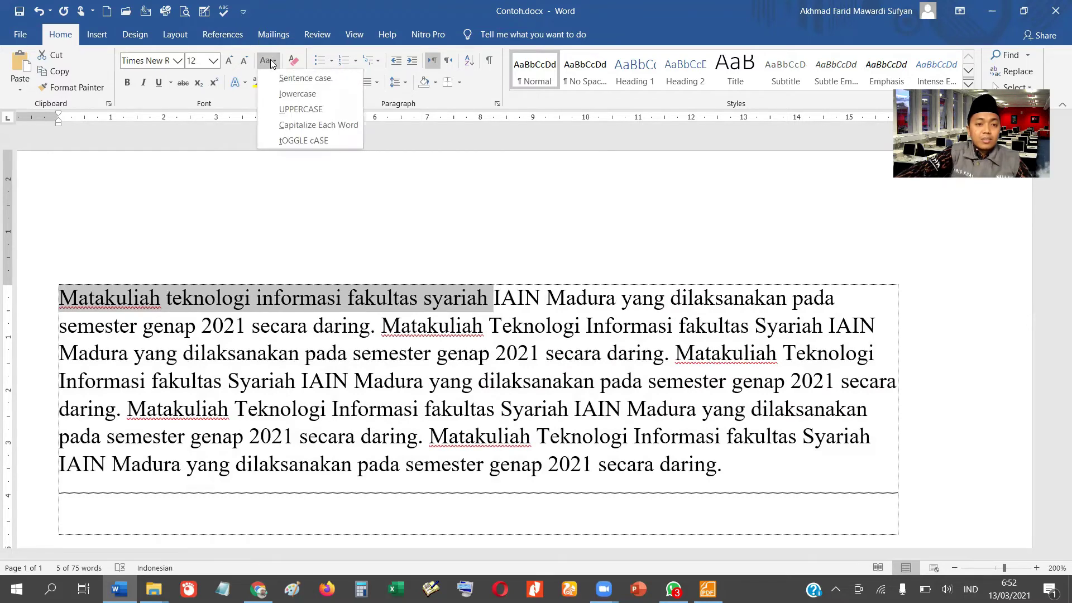
click(283, 141)
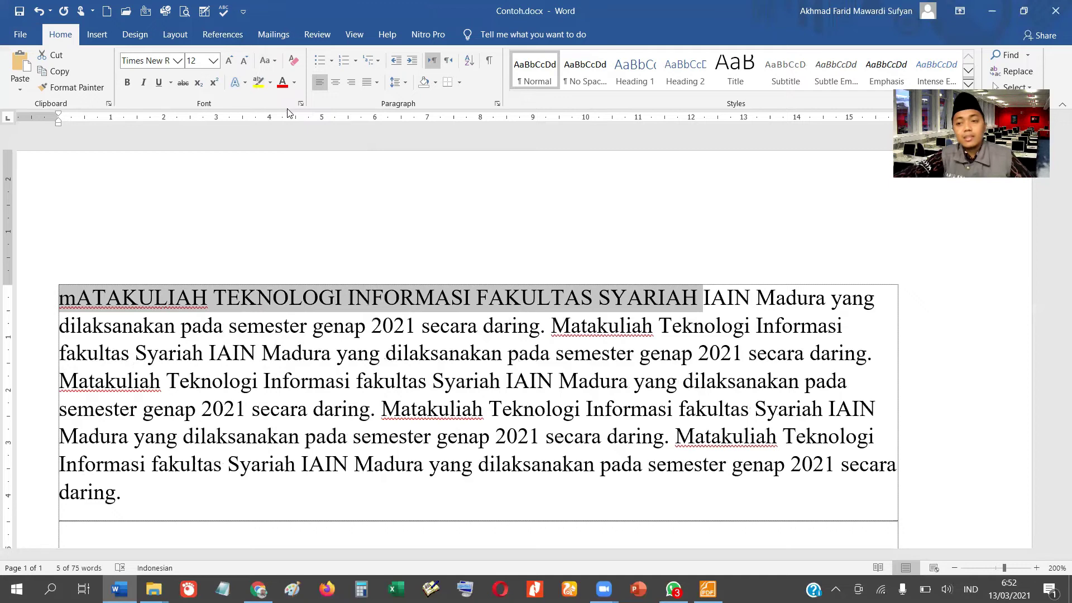
click(268, 60)
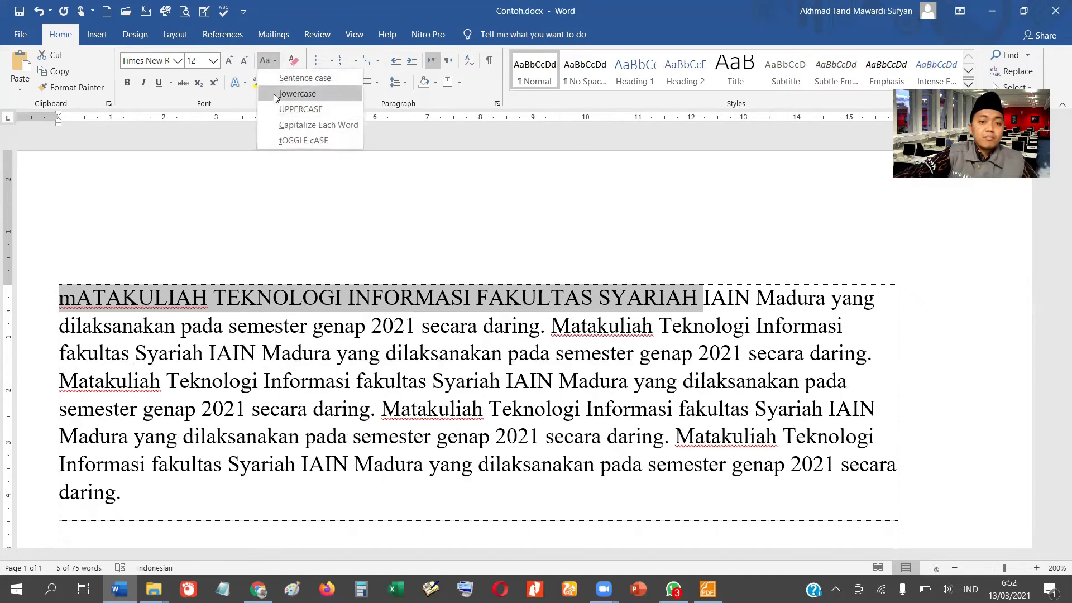
click(282, 124)
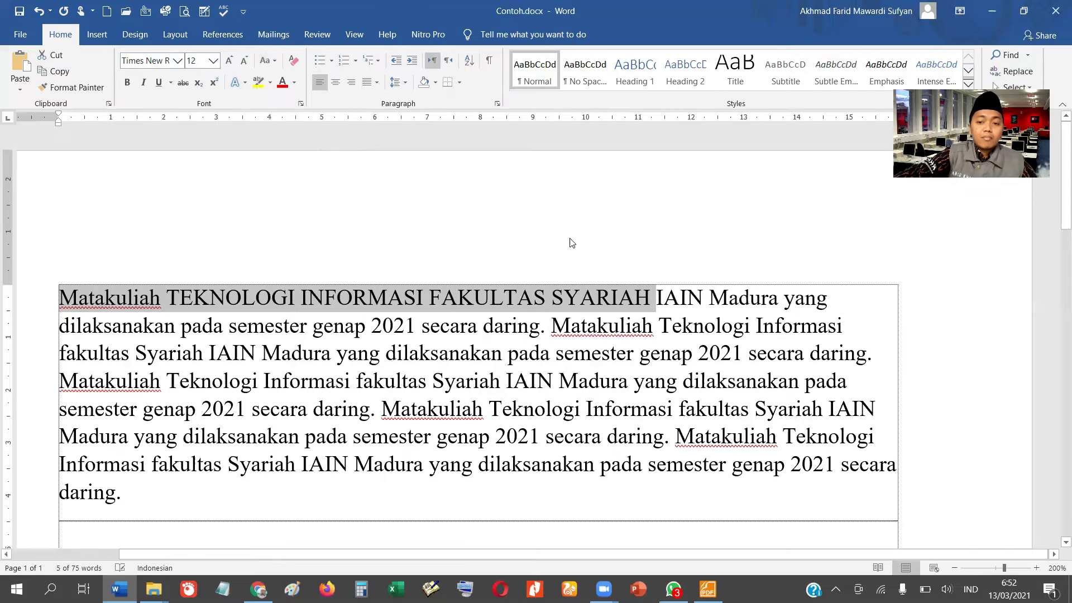
Change the first "IAIN" in the paragraph to lowercase and cycle its case back to uppercase.
click(674, 297)
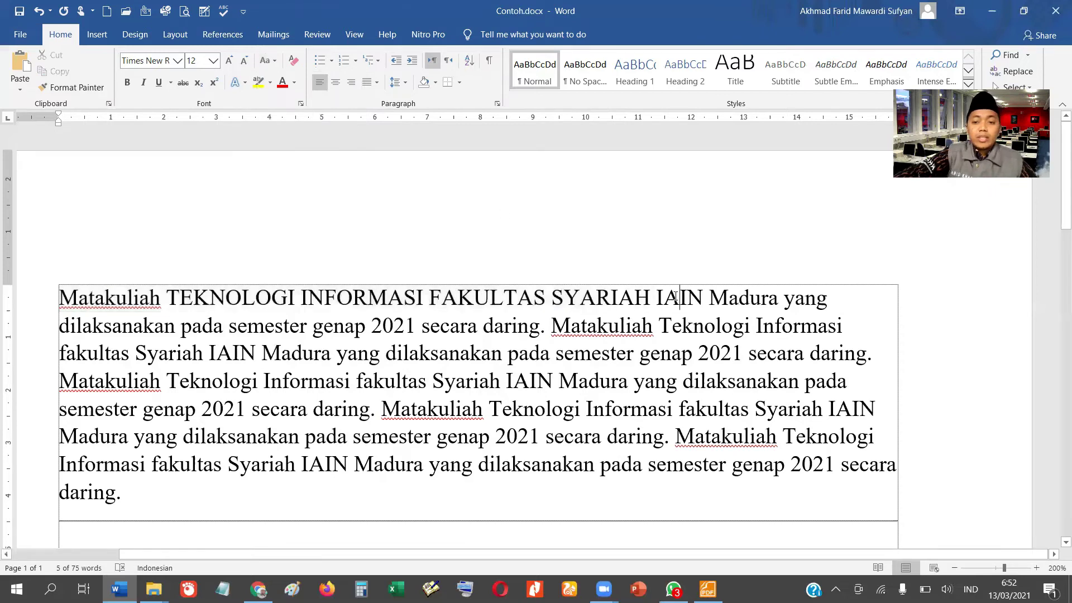
click(269, 65)
click(266, 65)
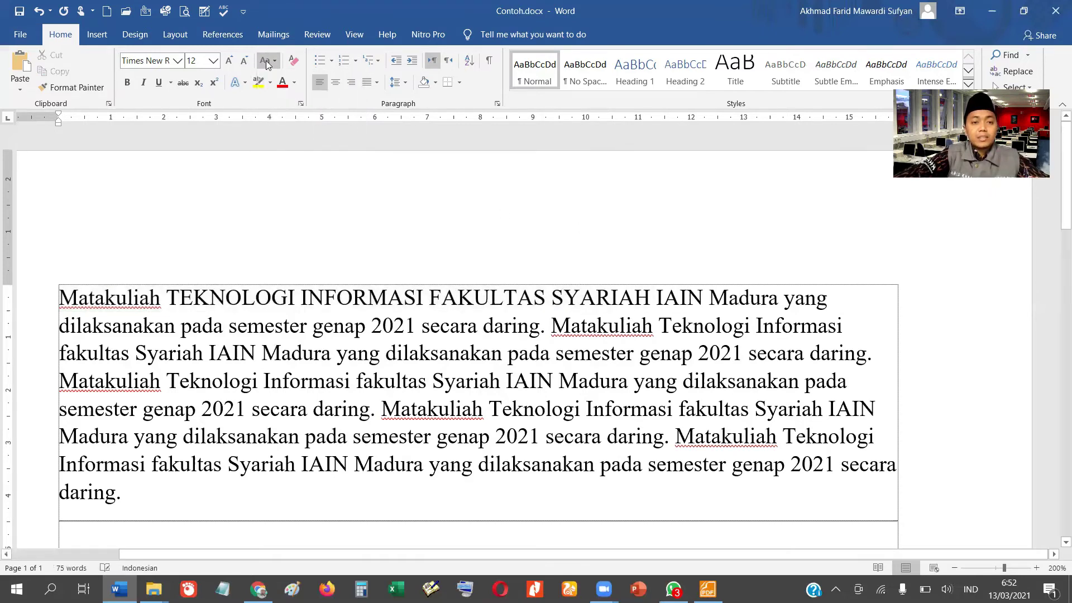
click(267, 65)
click(273, 92)
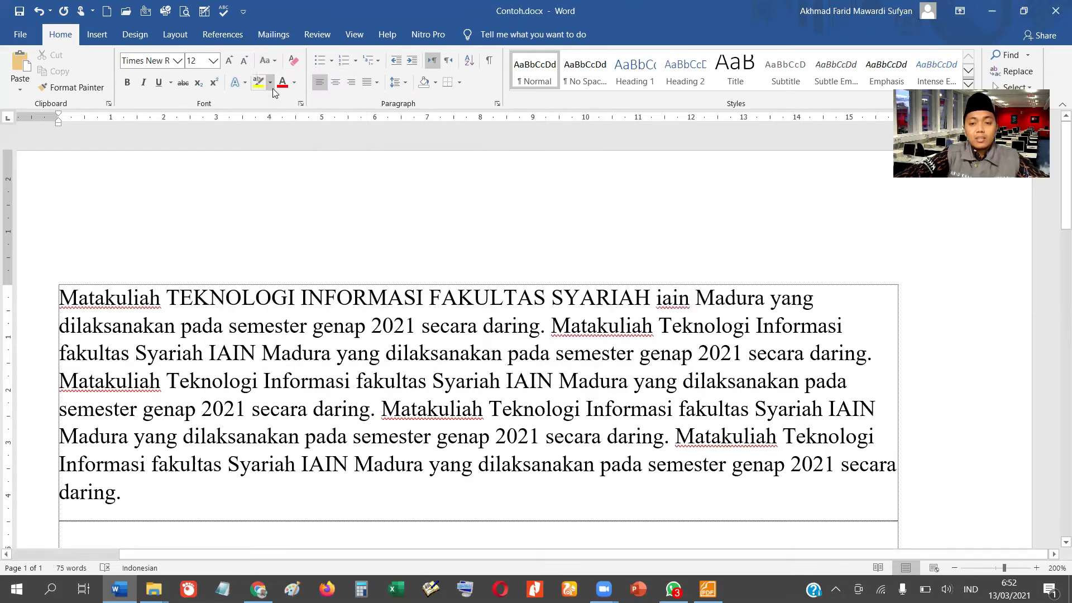
click(271, 61)
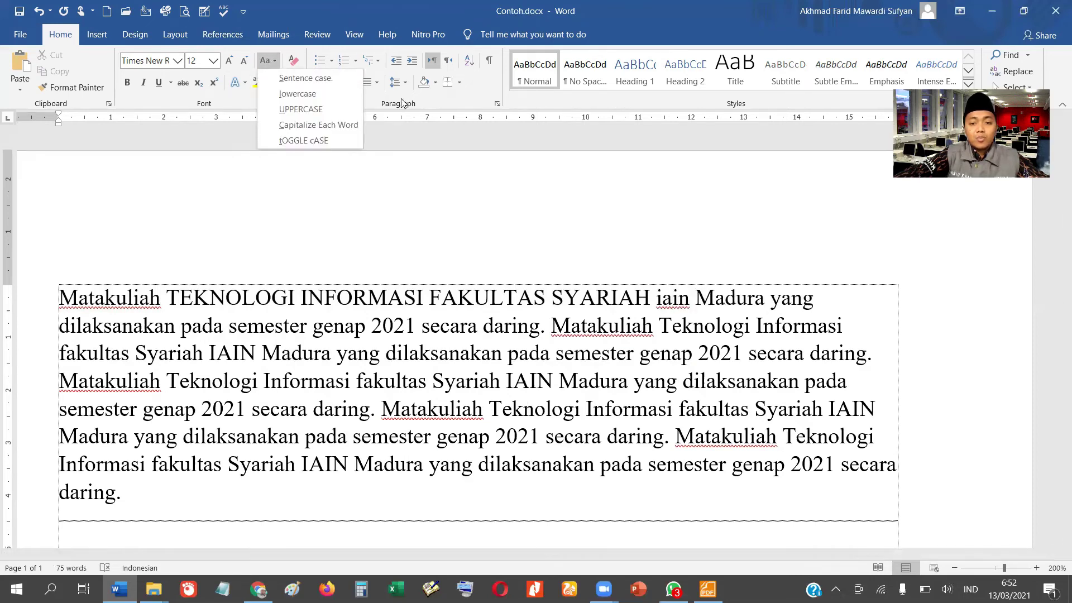
click(674, 298)
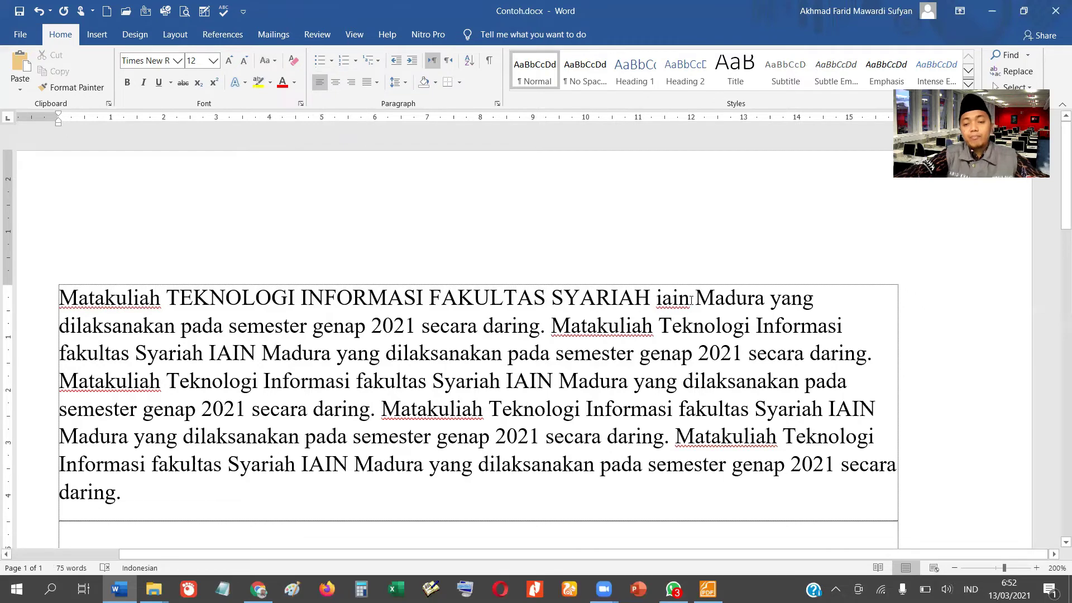
key(shift+F3)
key(shift+F3)
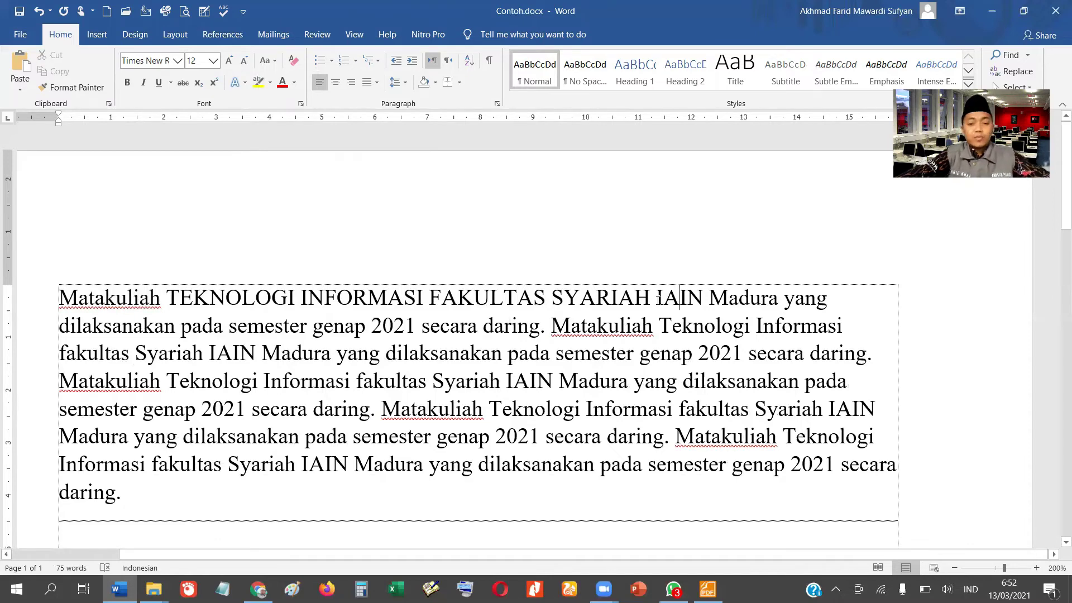
Select the whole paragraph and clear all of its formatting.
click(403, 326)
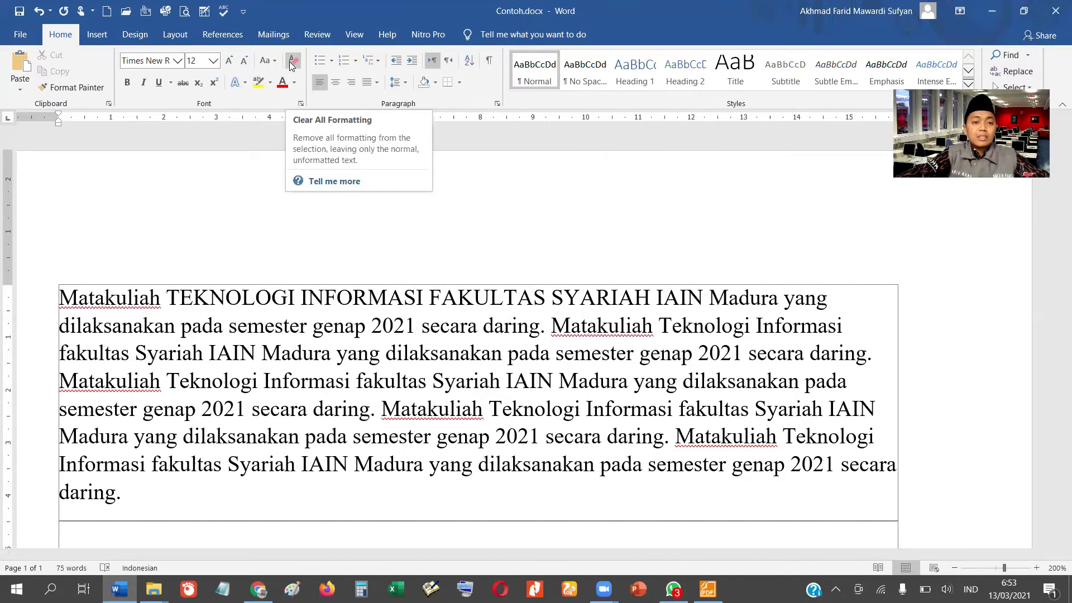
triple_click(83, 391)
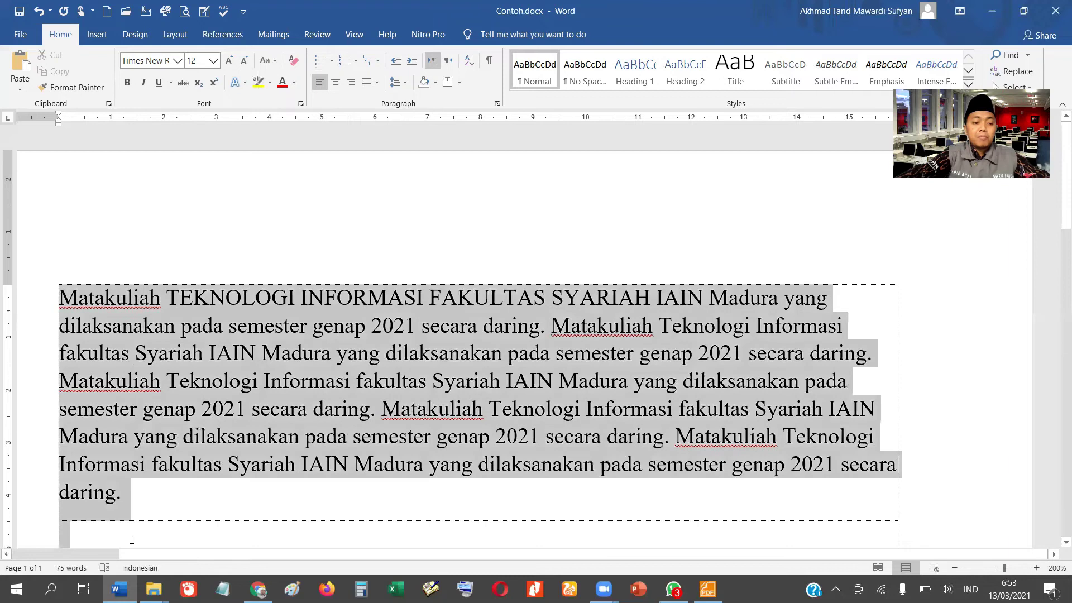
scroll(143, 418, down, 2)
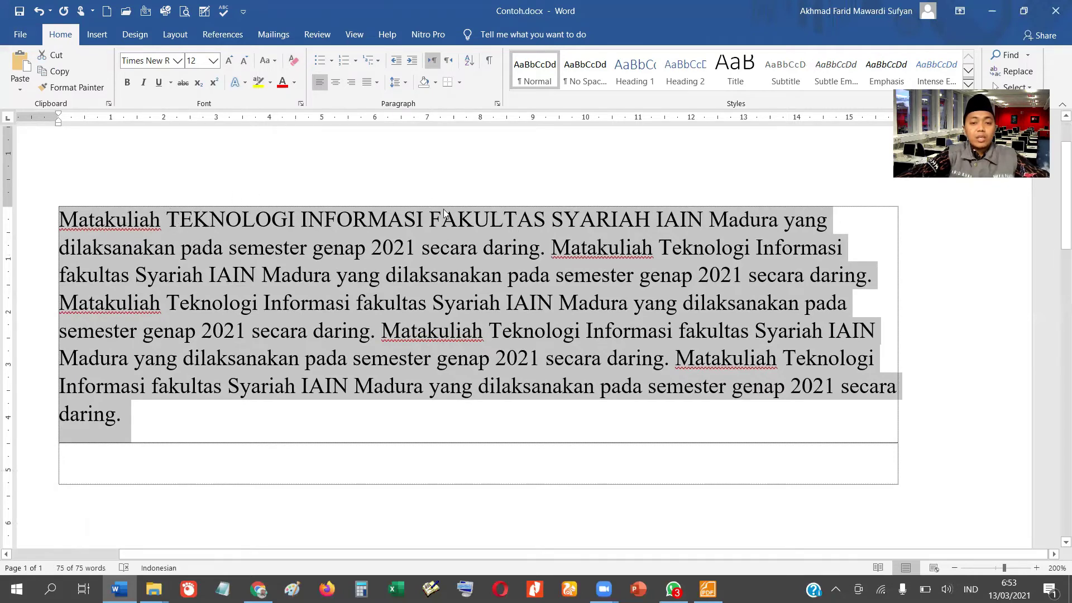
click(292, 61)
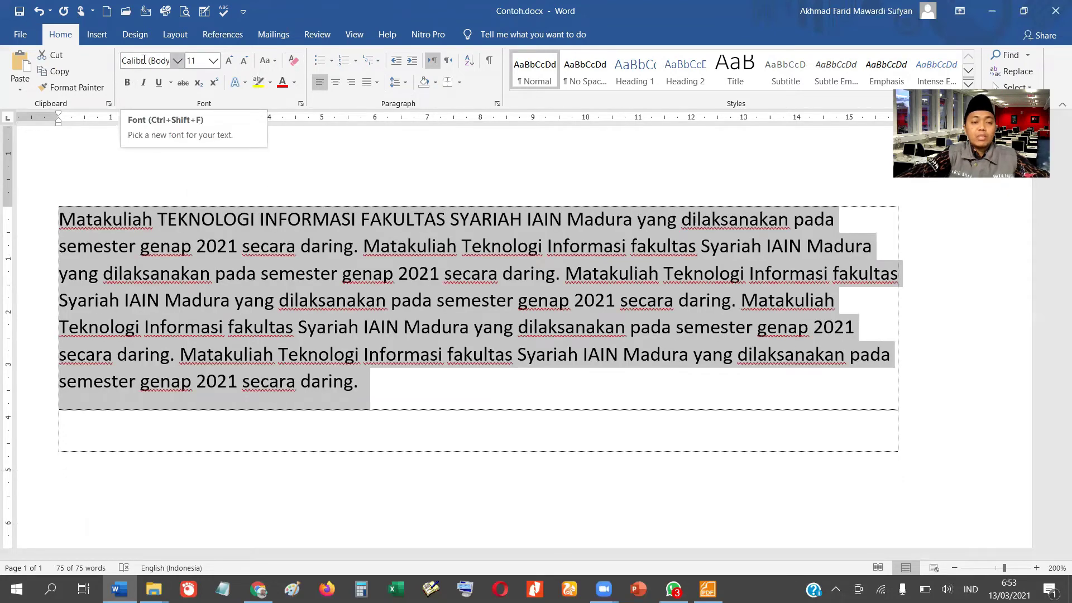
click(144, 59)
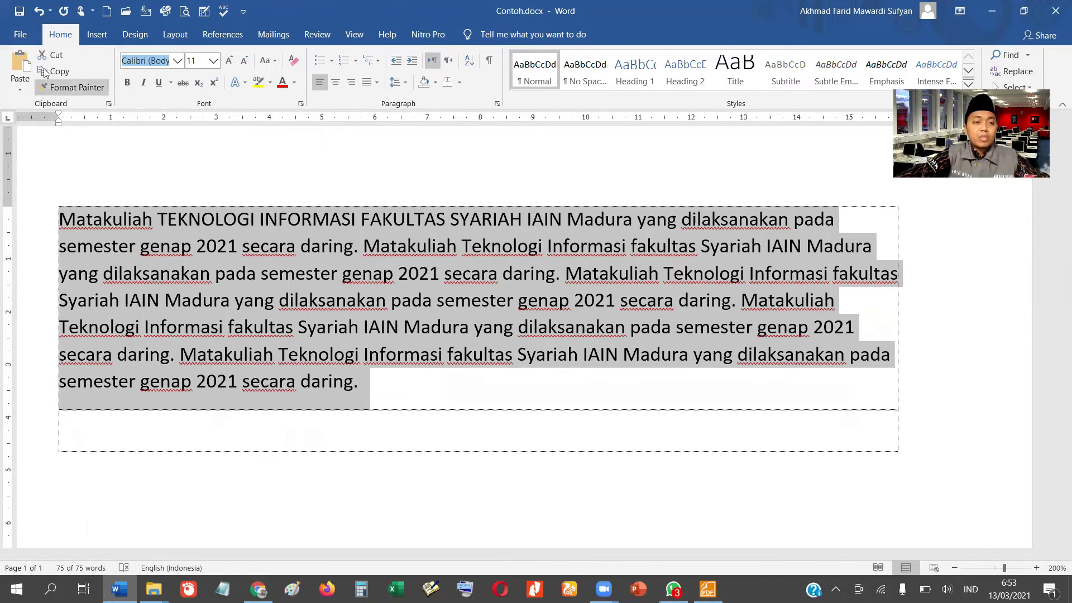
Undo the formatting removal and the preceding case changes to "IAIN".
click(39, 13)
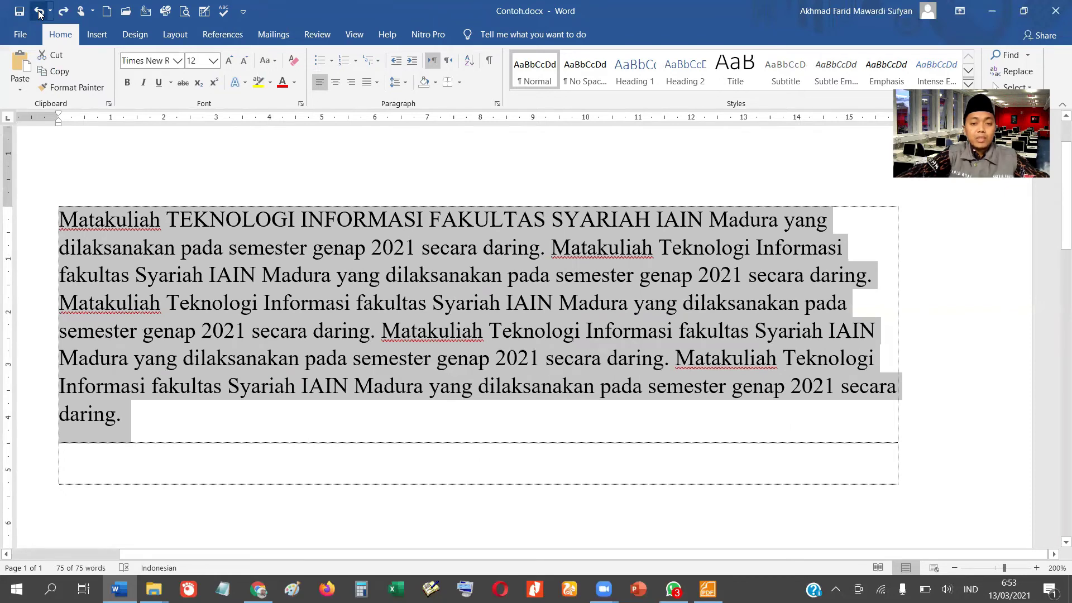
click(39, 13)
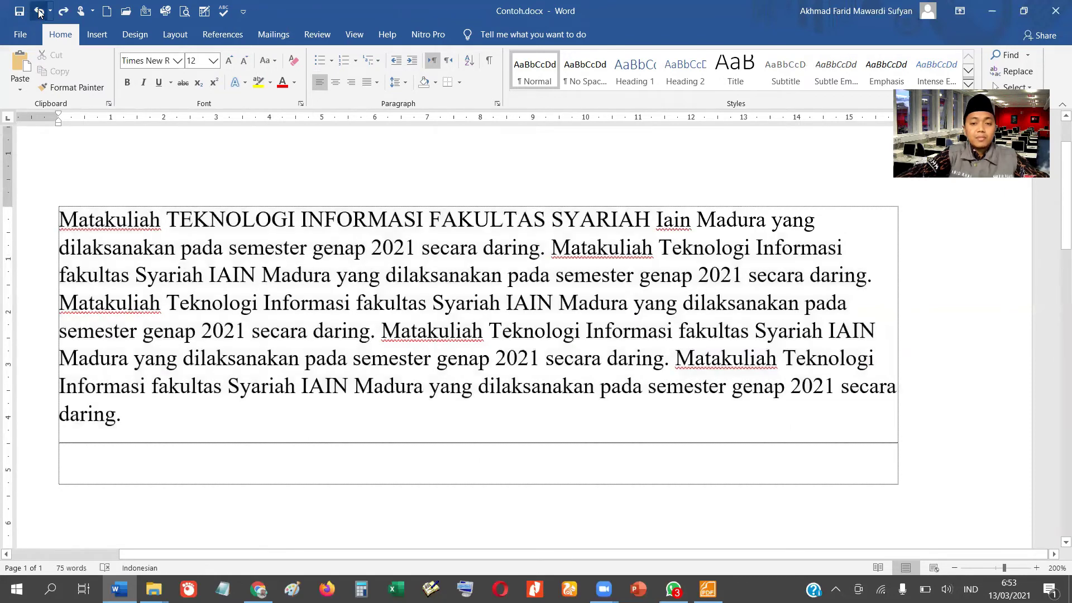
click(39, 12)
click(39, 12)
Apply Capitalize Each Word to "TEKNOLOGI INFORMASI FAKULTAS SYARIAH" in the first line.
drag(168, 217, 654, 221)
click(268, 60)
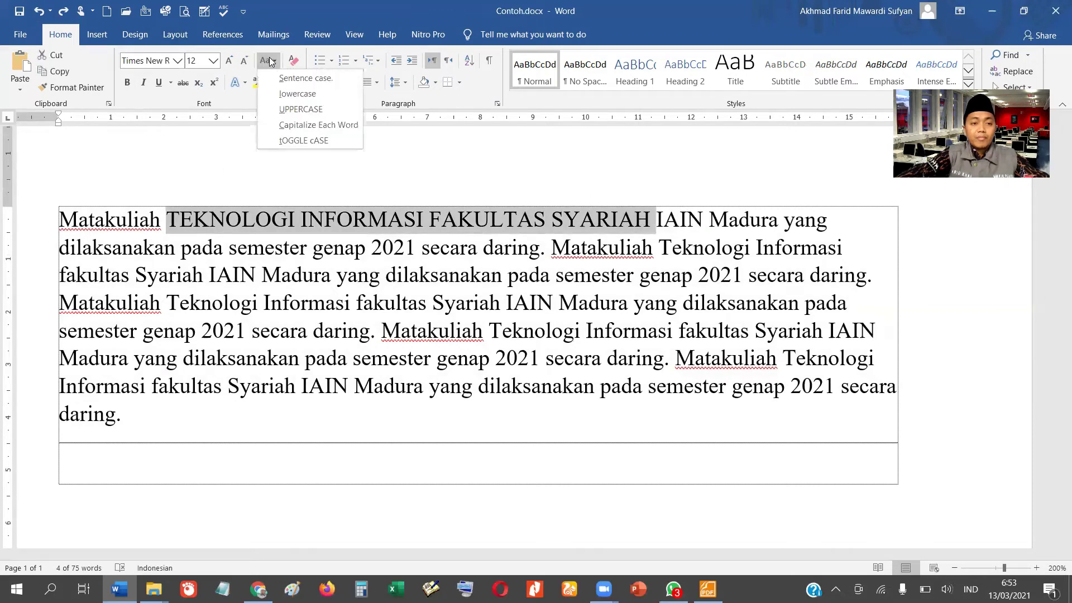
click(290, 125)
Insert a new line above the paragraph with the heading "Pengantar".
click(561, 252)
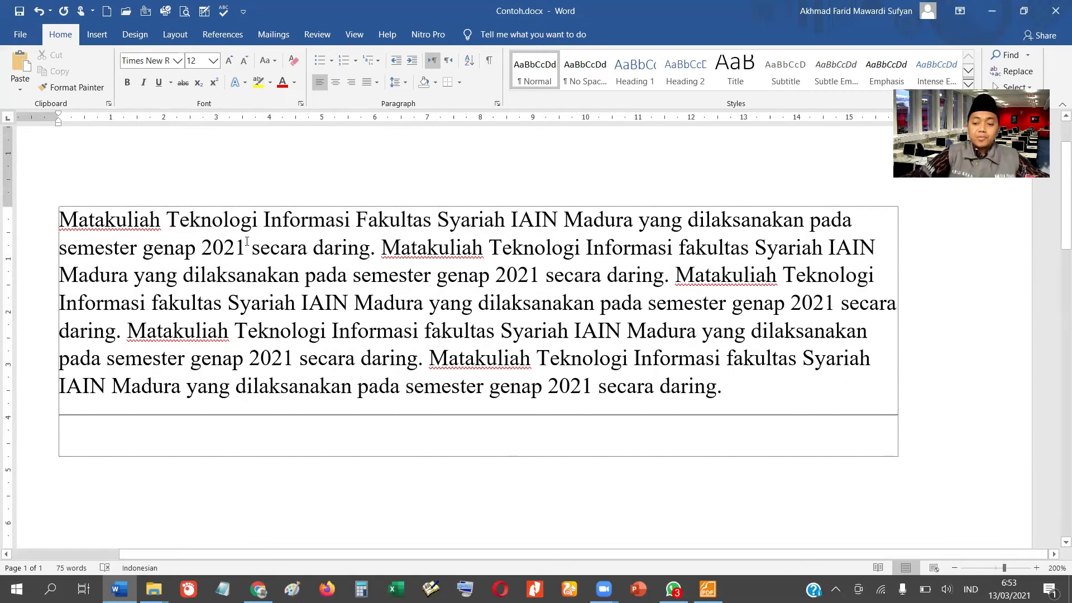
key(Return)
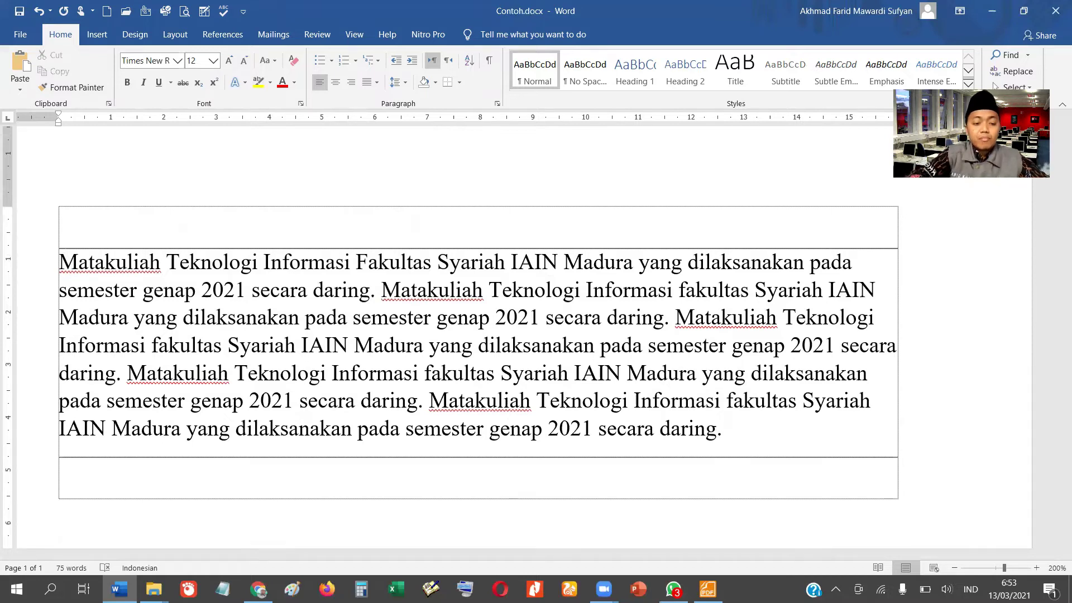
text(Pengantar)
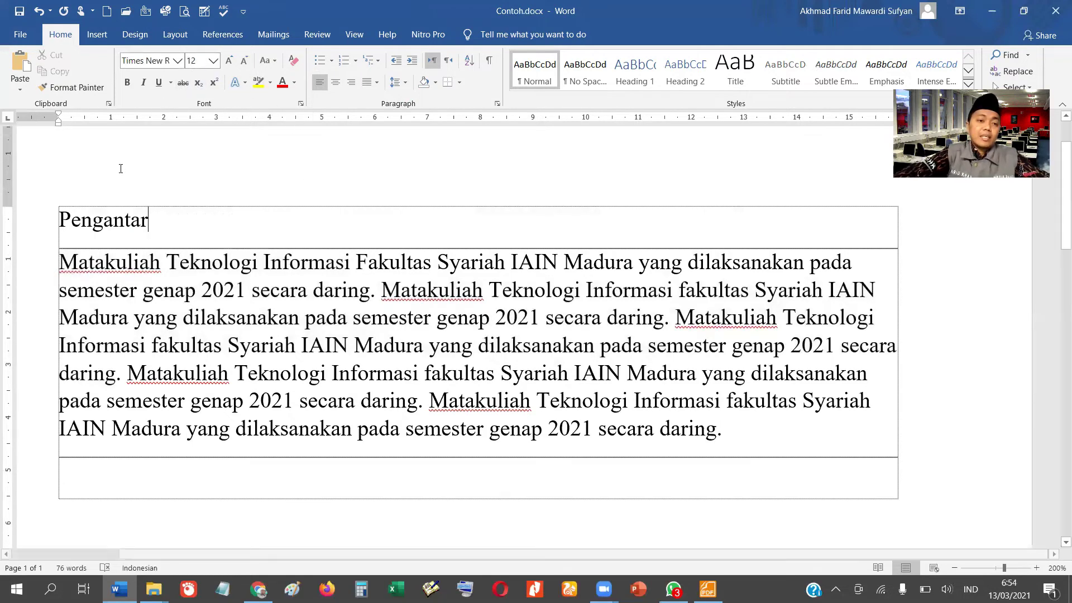
Format the "Pengantar" heading in uppercase, centered and bold.
click(268, 63)
click(283, 109)
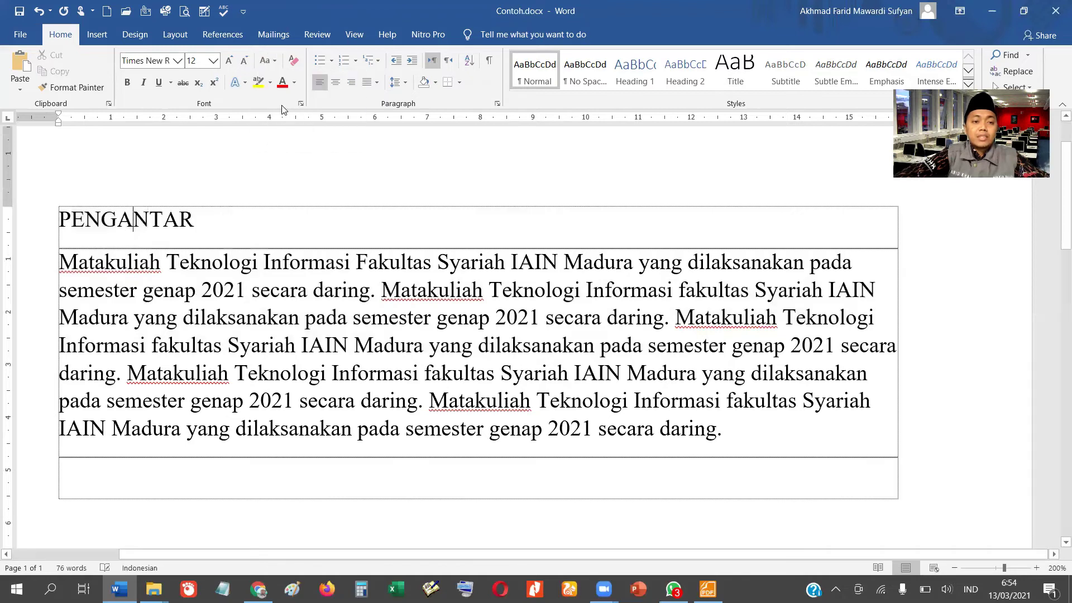
click(337, 84)
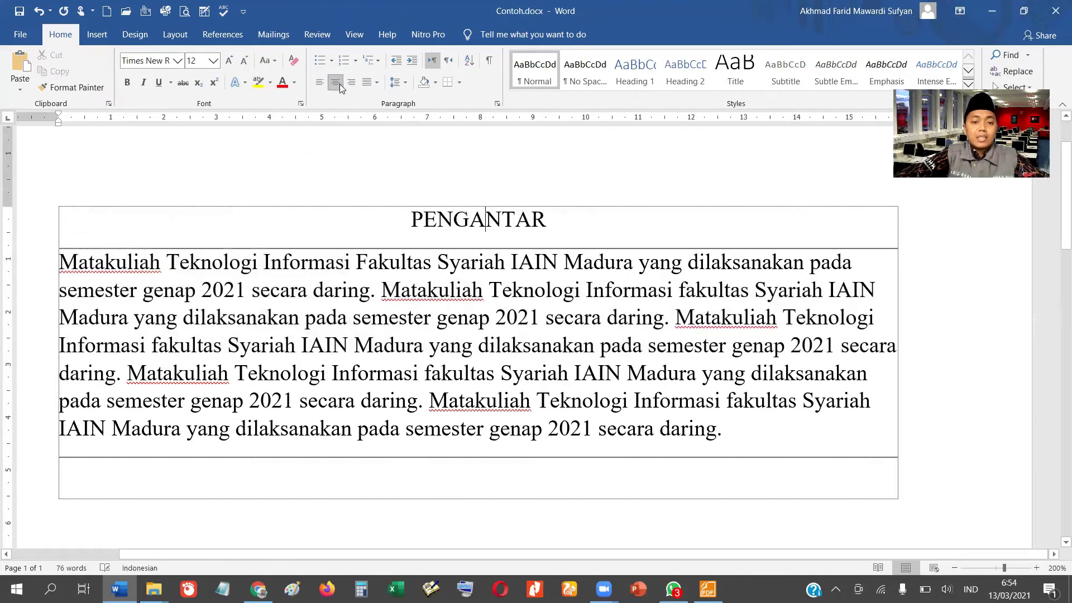
click(126, 83)
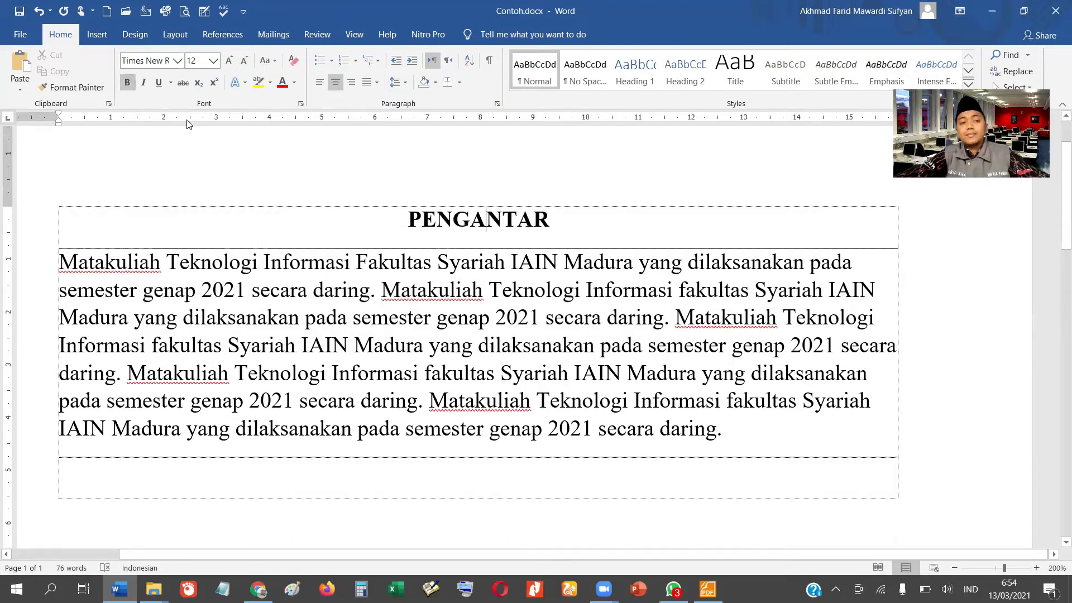
Apply italic, underline and strikethrough formatting to the "PENGANTAR" heading.
click(144, 83)
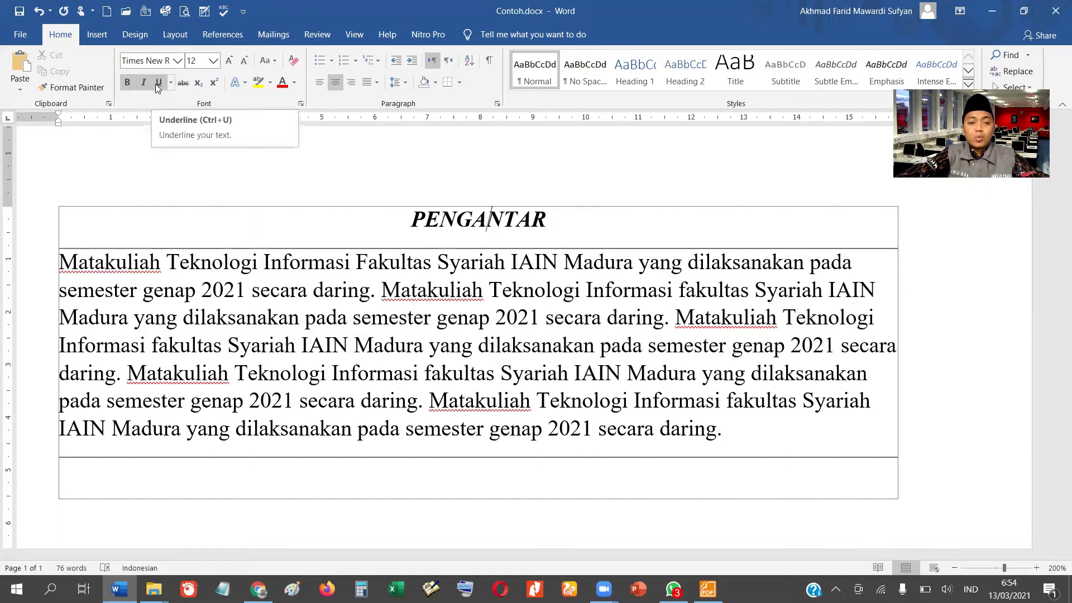
click(155, 84)
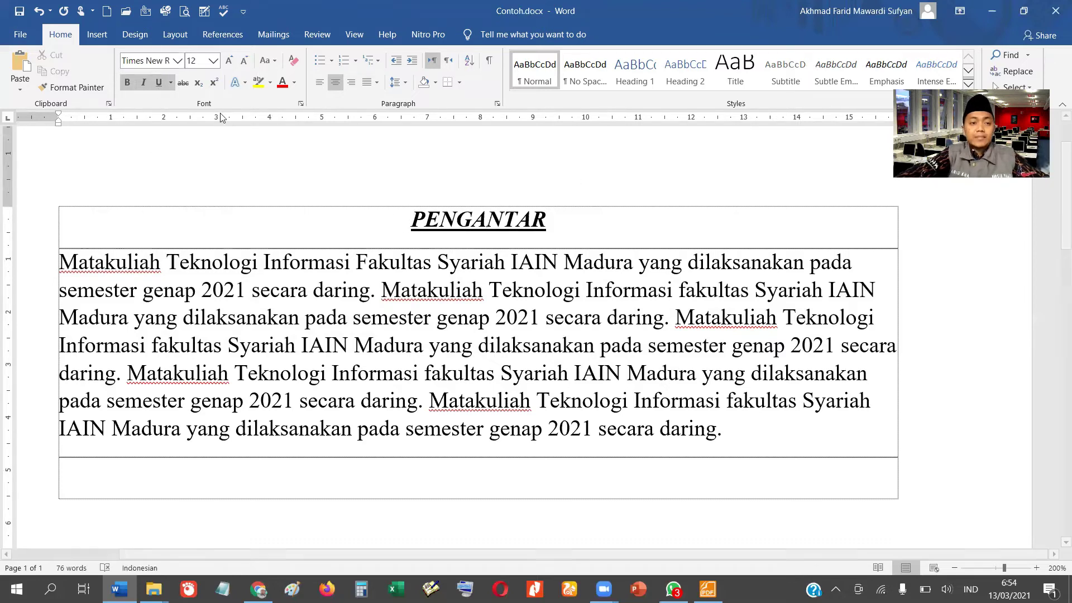
click(179, 82)
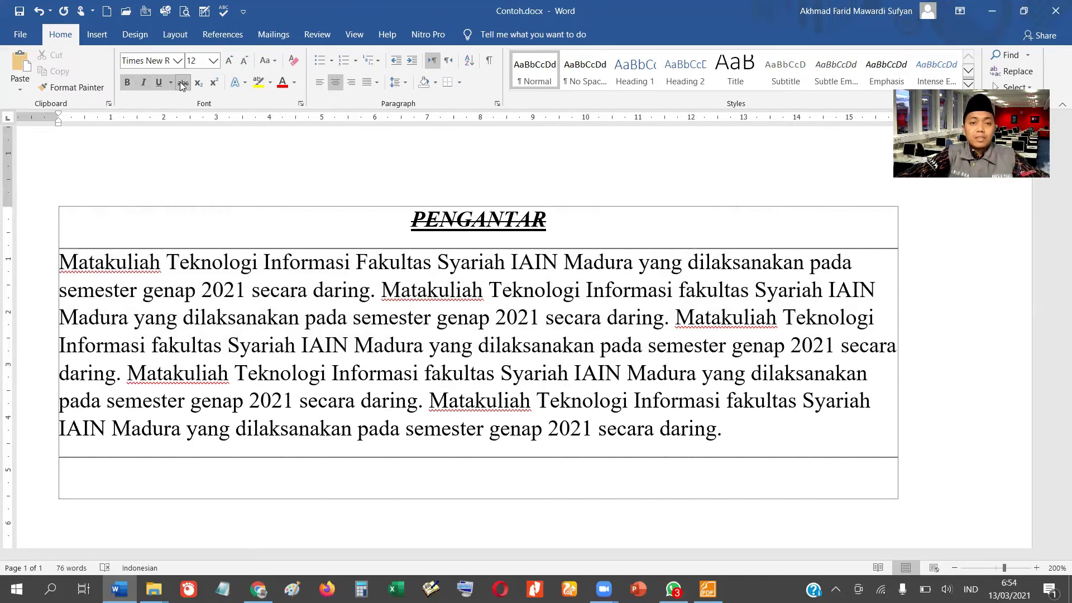
Remove the strikethrough, underline and italic formatting from the "PENGANTAR" heading.
click(180, 82)
click(164, 82)
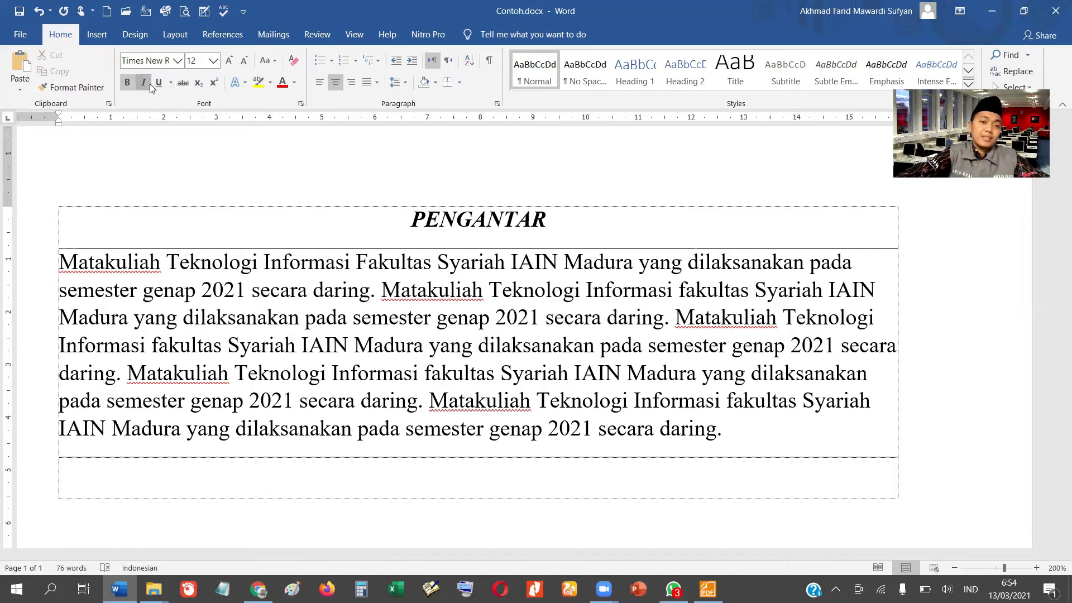
click(149, 84)
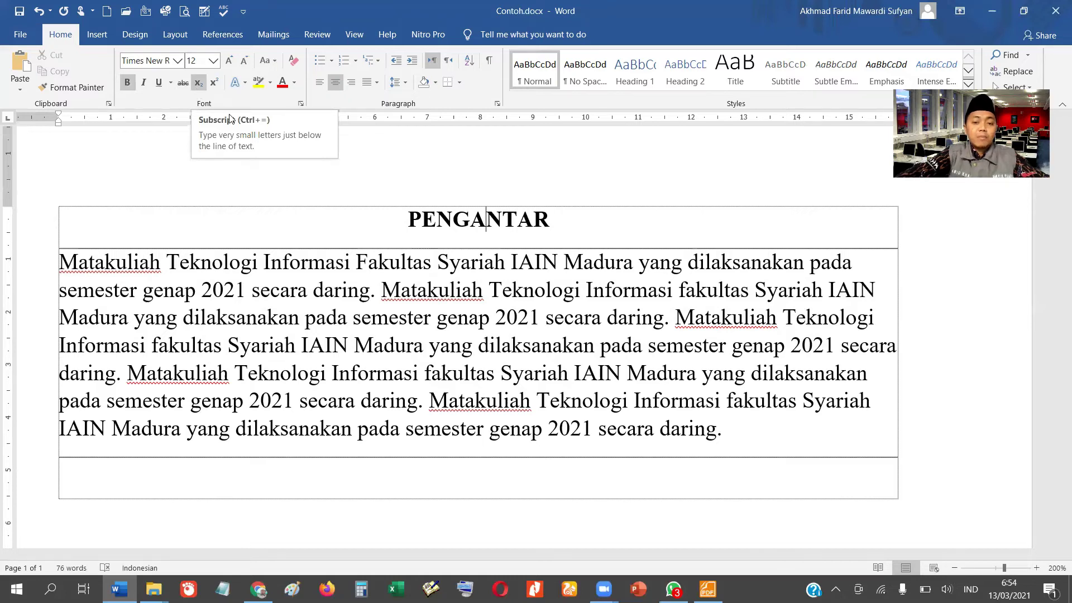
Add a new line below the body paragraph with the formula "E = M C2".
click(756, 433)
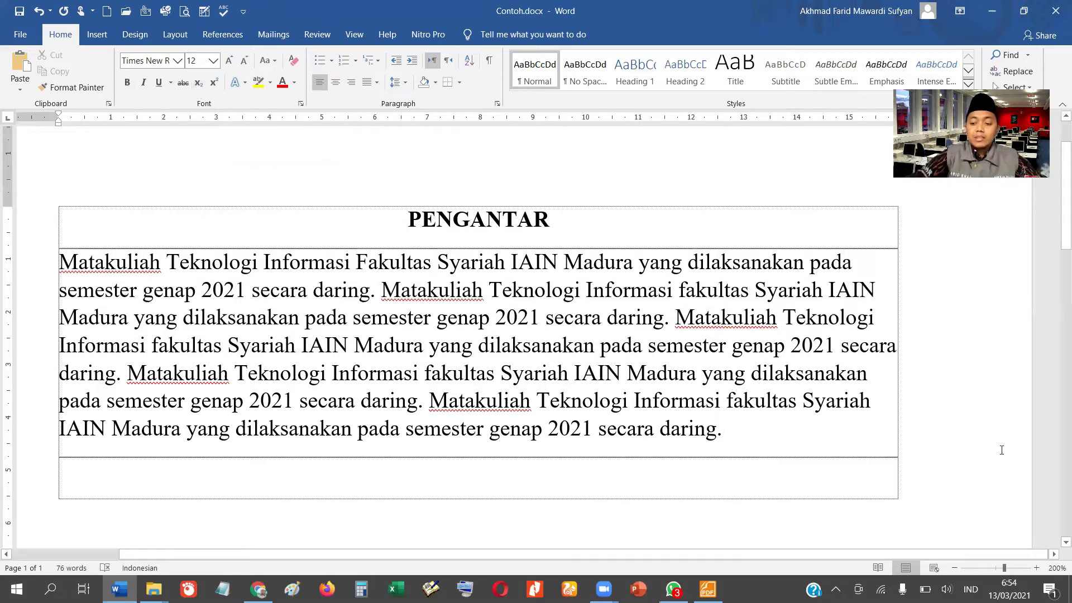
key(Return)
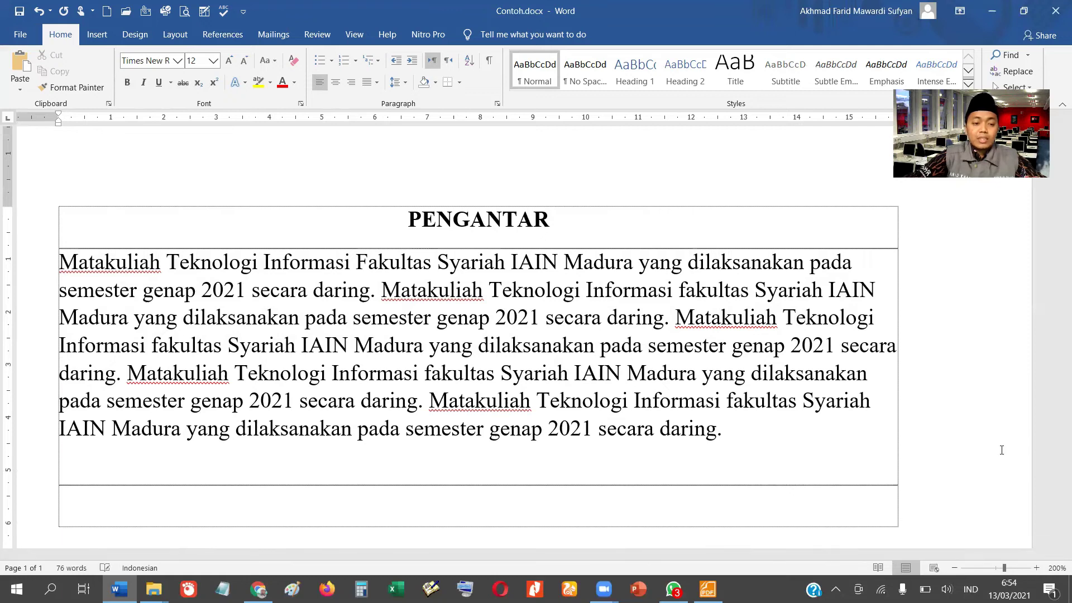
key(BackSpace)
key(Right)
key(Return)
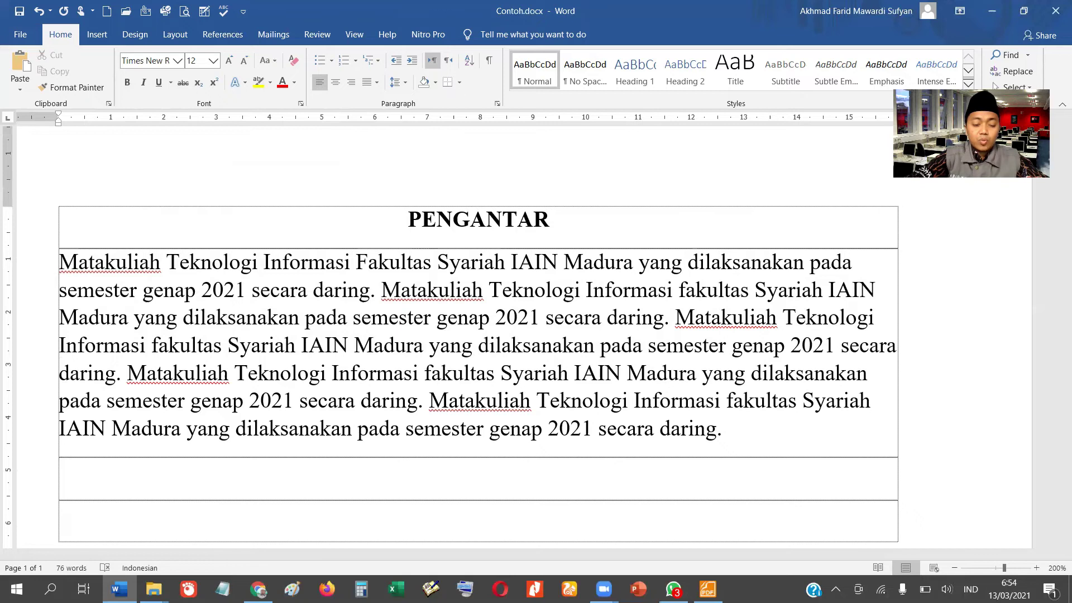
text(E)
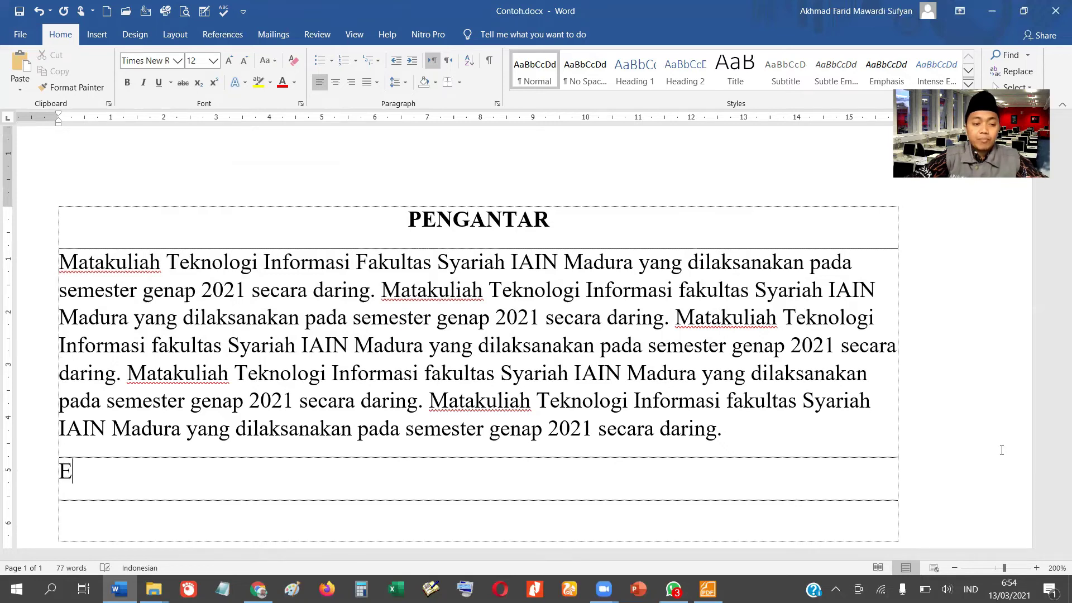
text( = )
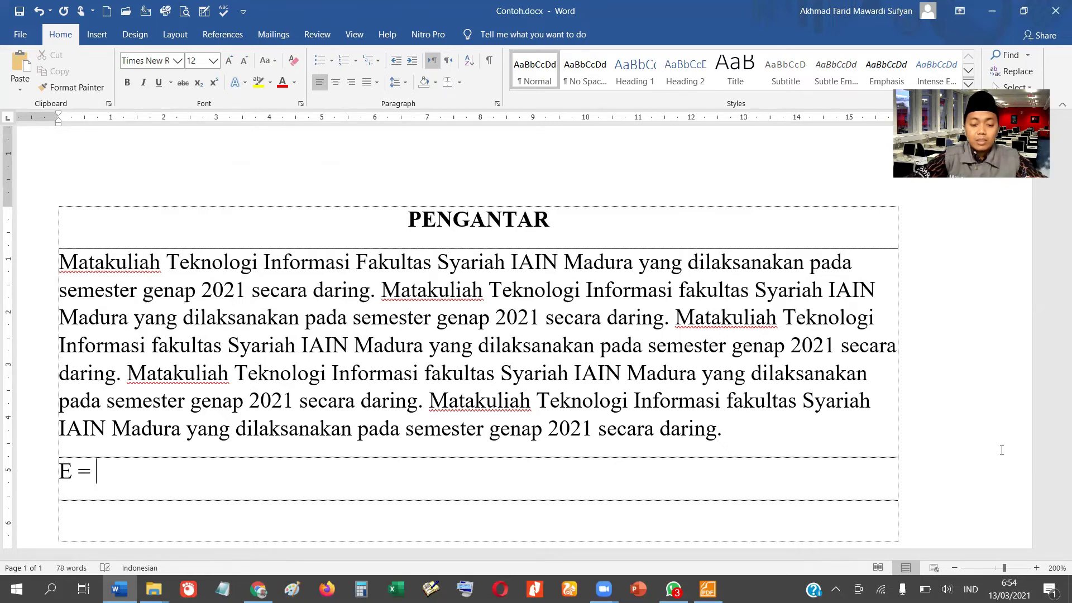
text(M C)
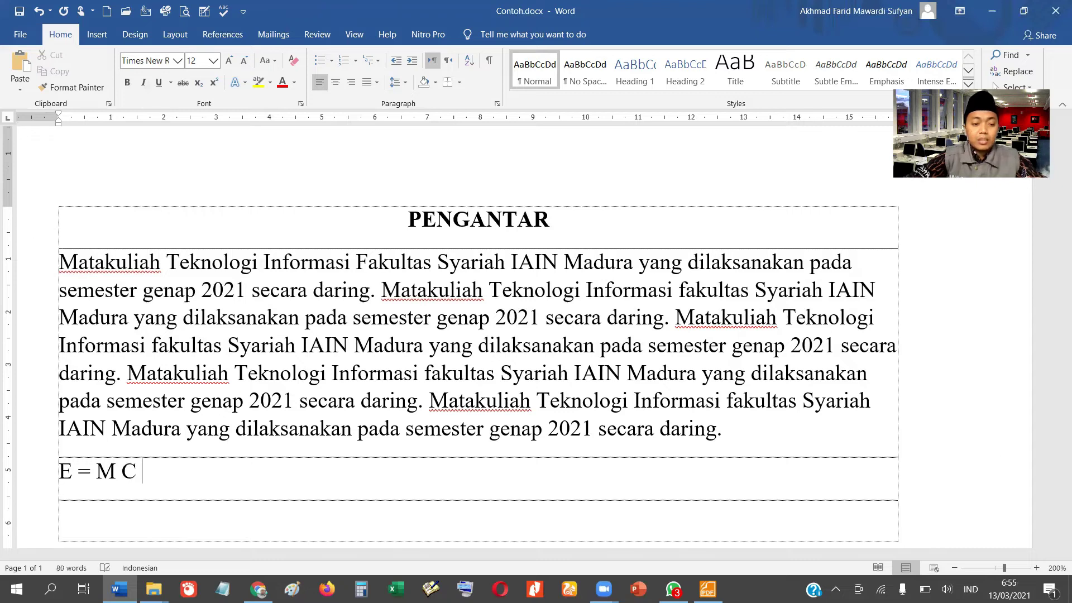
key(BackSpace)
text(2)
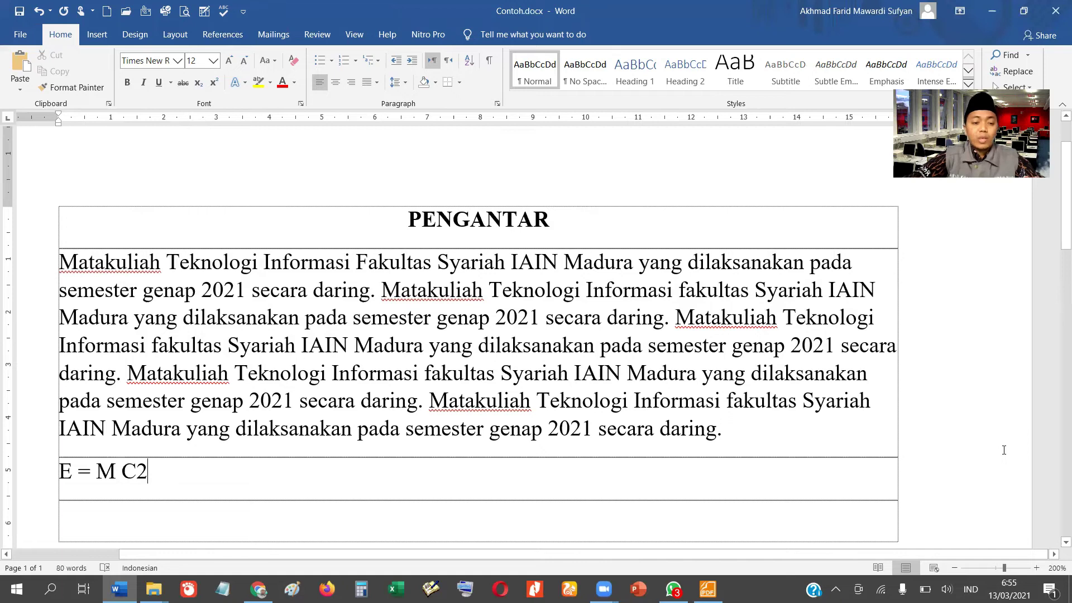
Format the "2" in the formula as superscript, trying subscript before returning to superscript.
key(shift+Left)
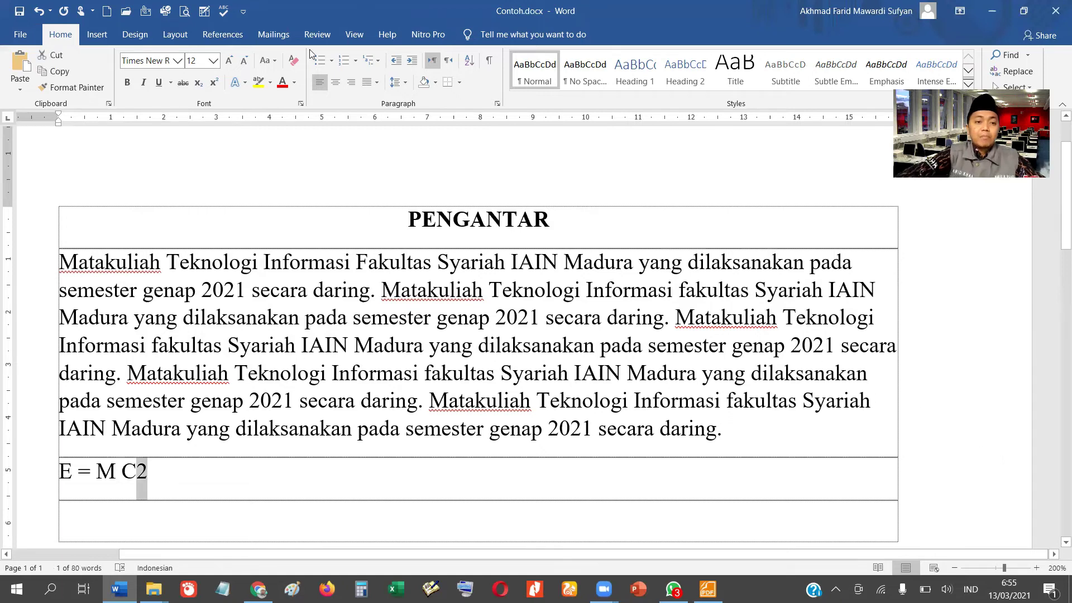
click(214, 83)
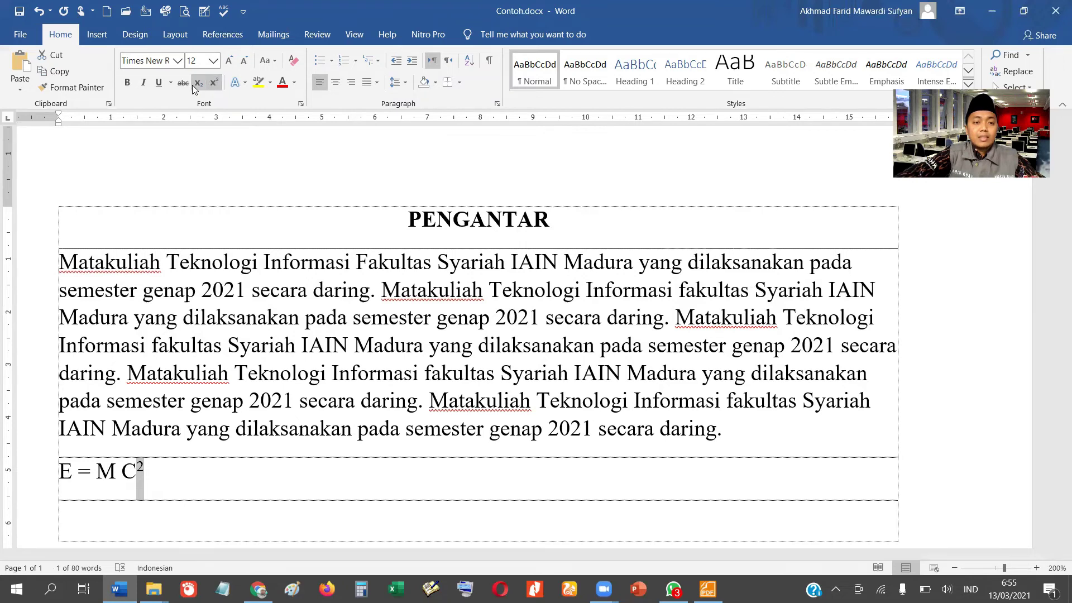
click(198, 83)
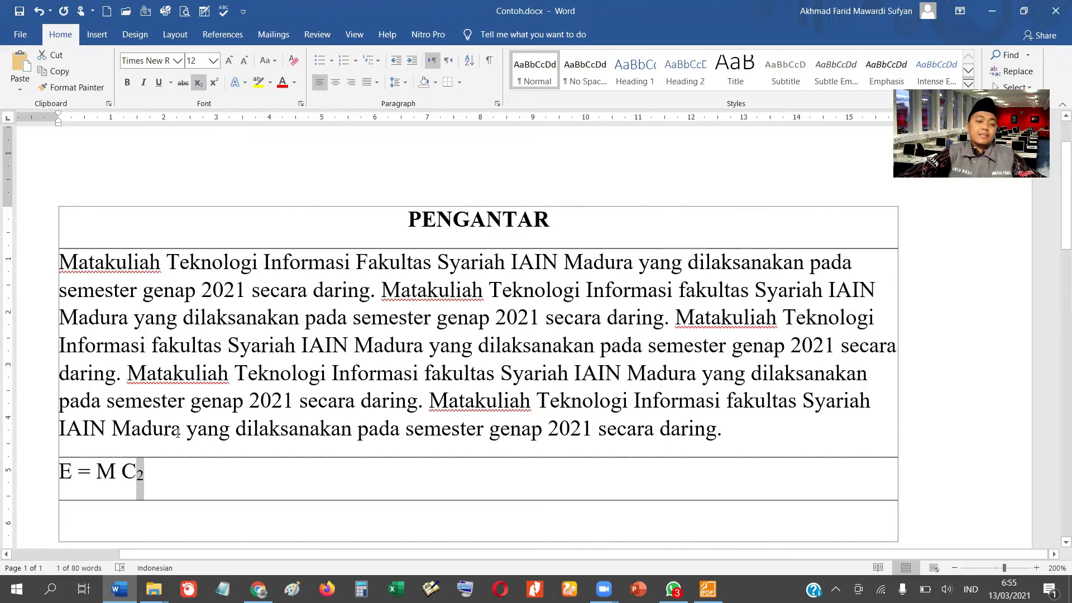
click(219, 81)
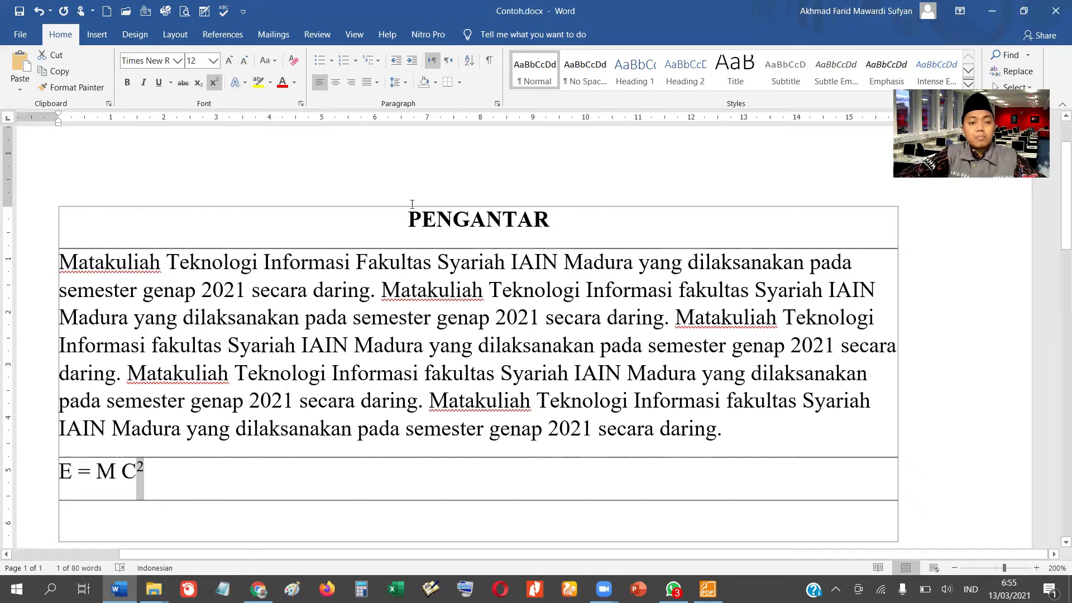
Apply the blue gradient text effect with reflection to the "PENGANTAR" heading.
click(452, 220)
drag(411, 219, 547, 217)
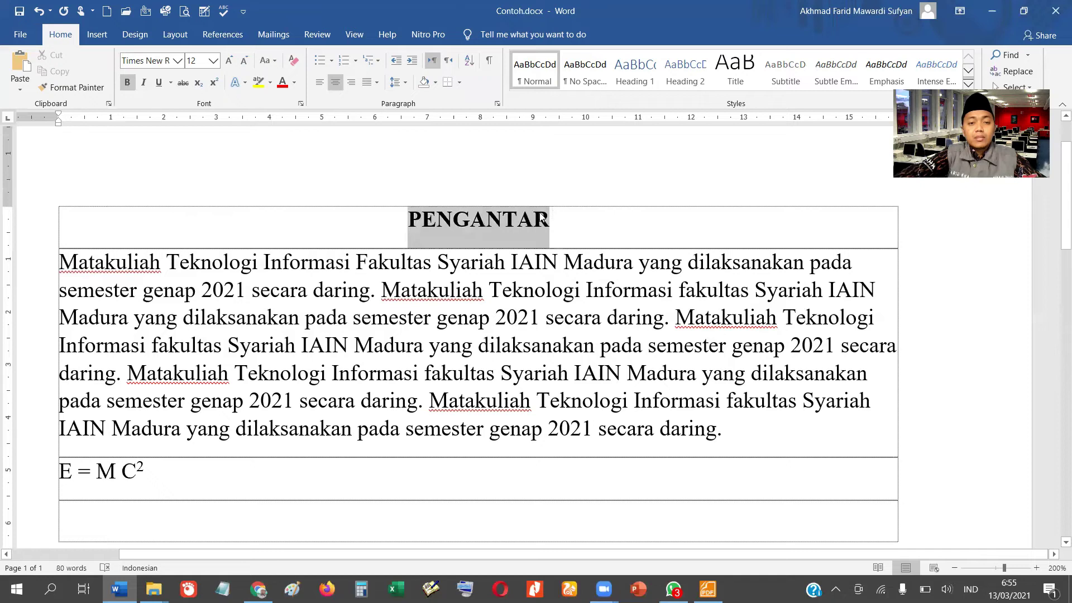
click(236, 84)
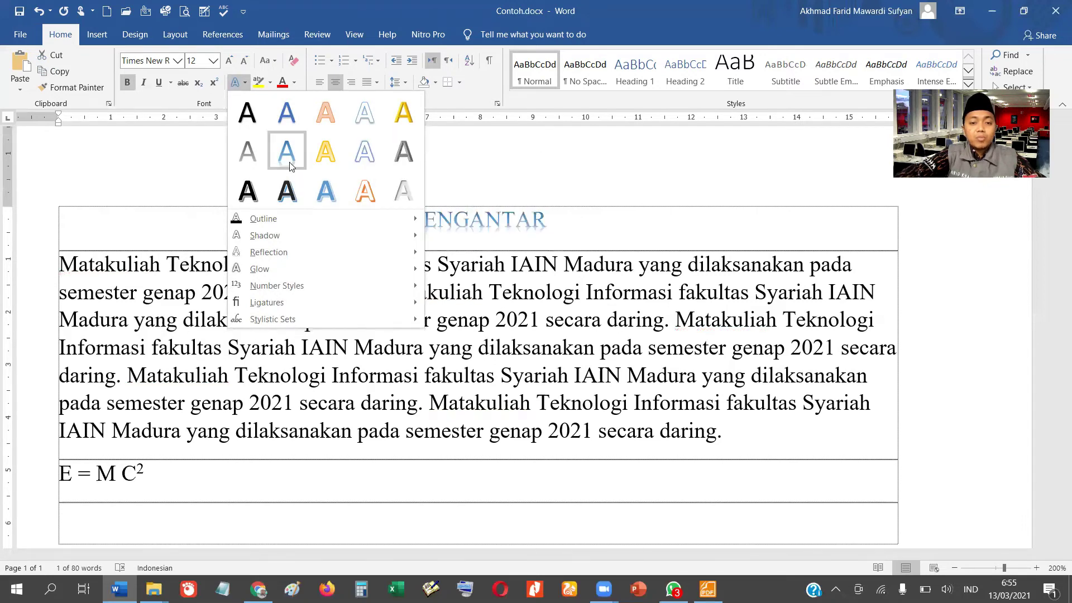
click(289, 163)
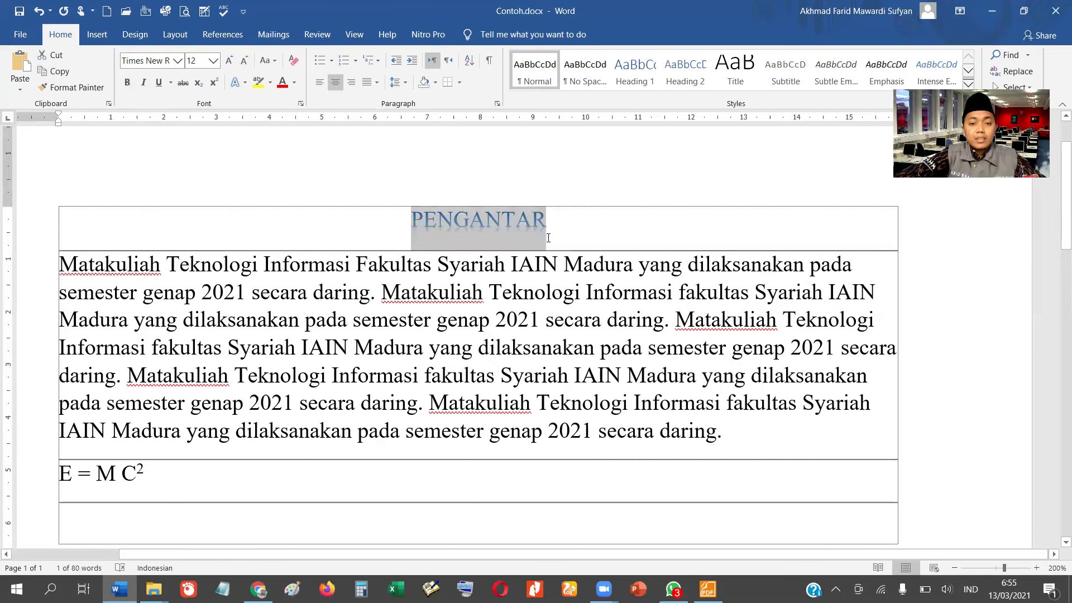
scroll(548, 237, up, 13)
click(483, 237)
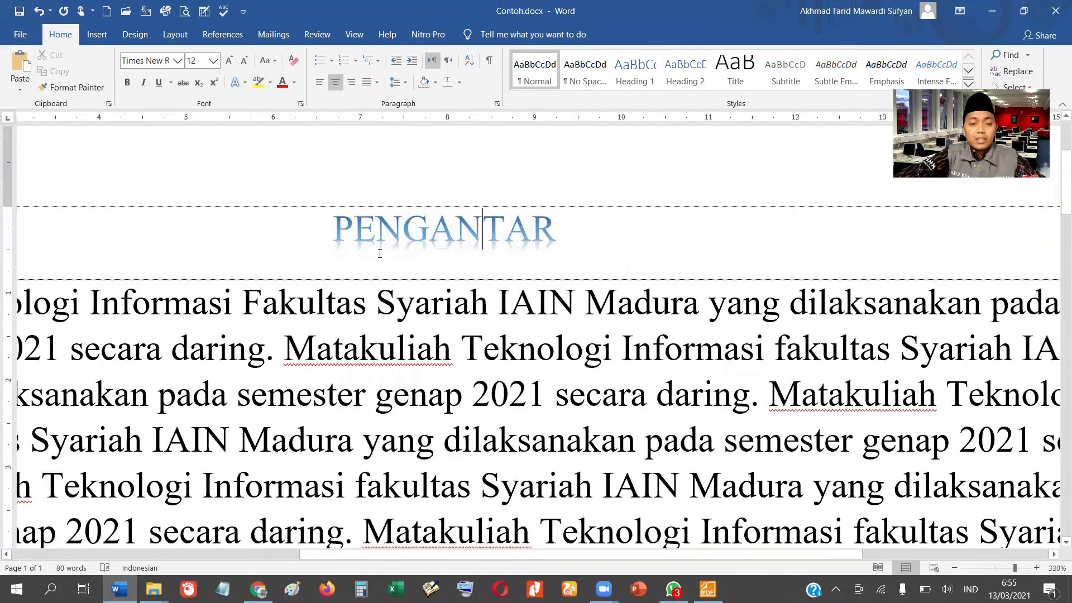
Try a perspective shadow on the "PENGANTAR" heading, and replace it with an outer shadow offset to the bottom.
click(243, 83)
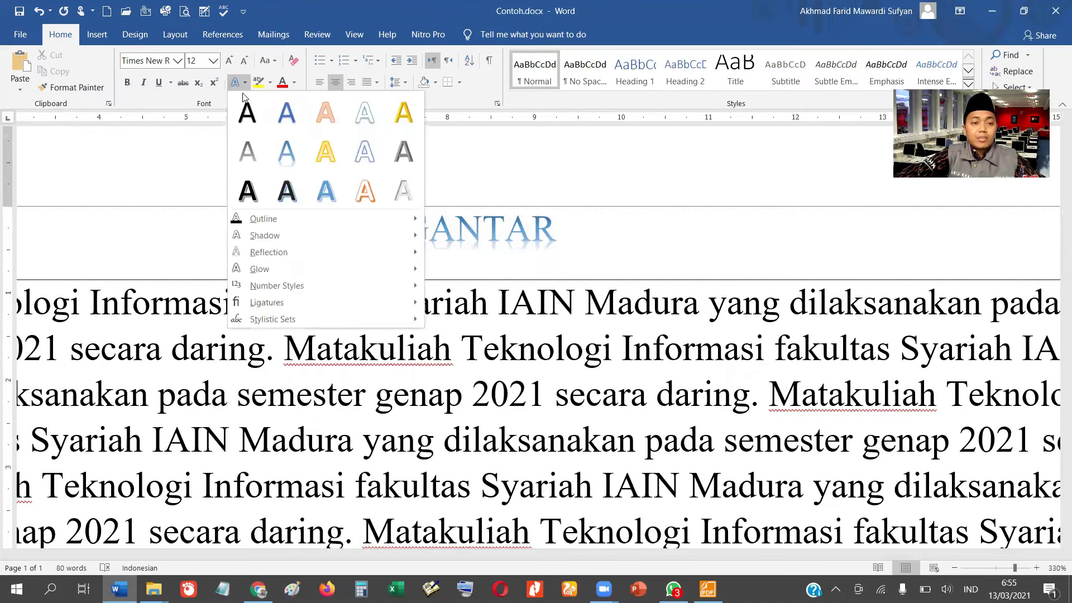
click(307, 234)
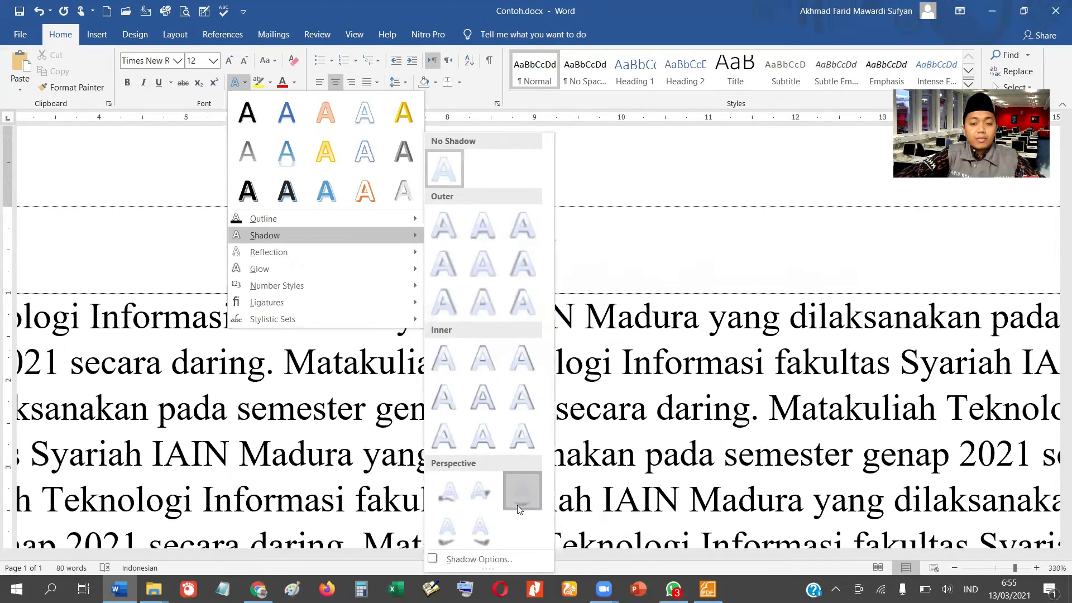
click(521, 490)
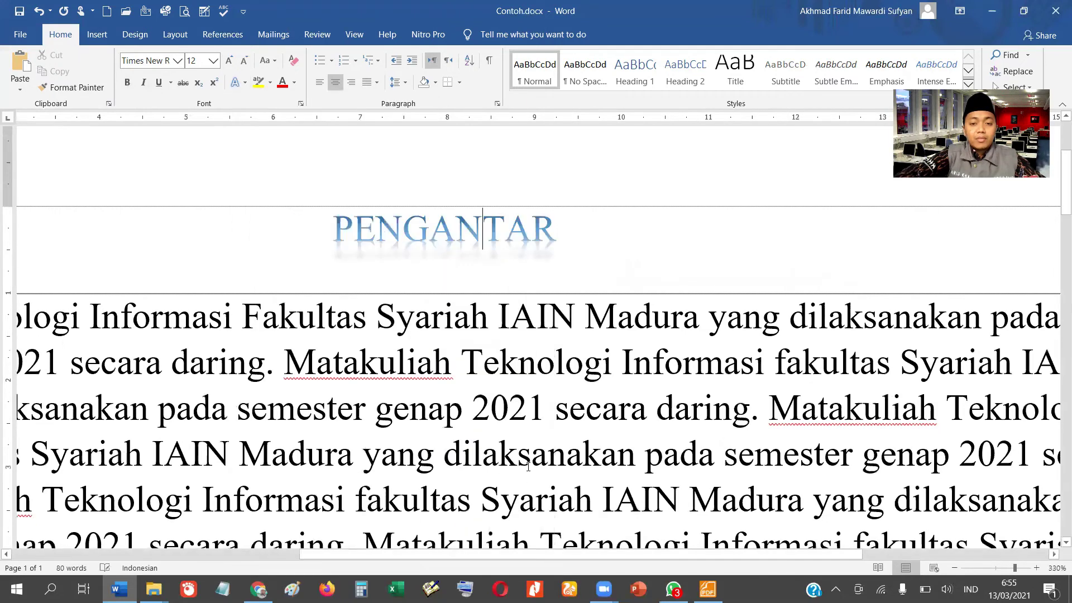
click(237, 83)
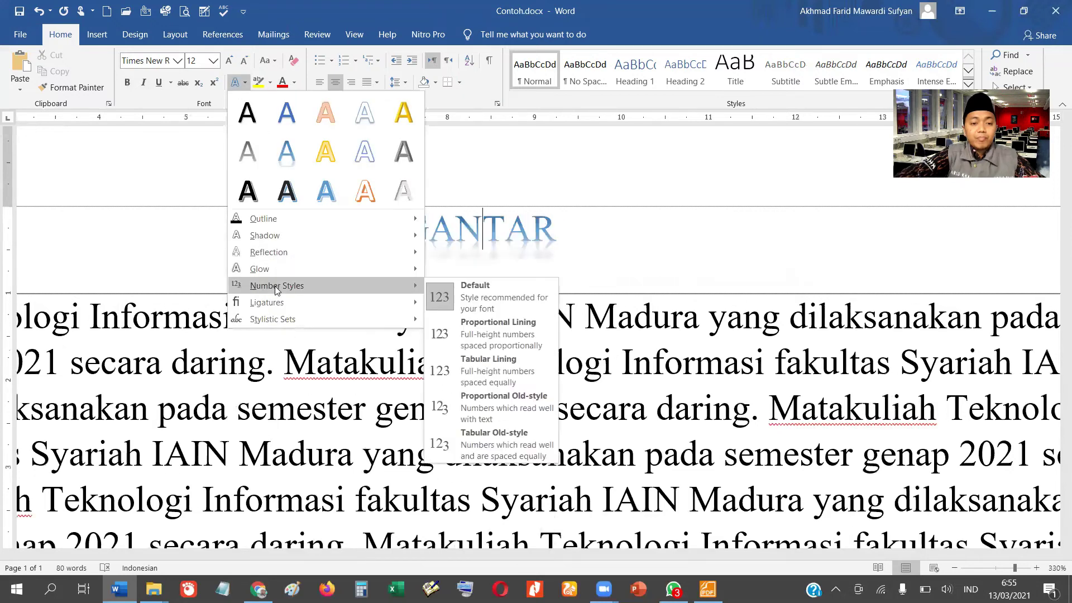
mouse_move(317, 237)
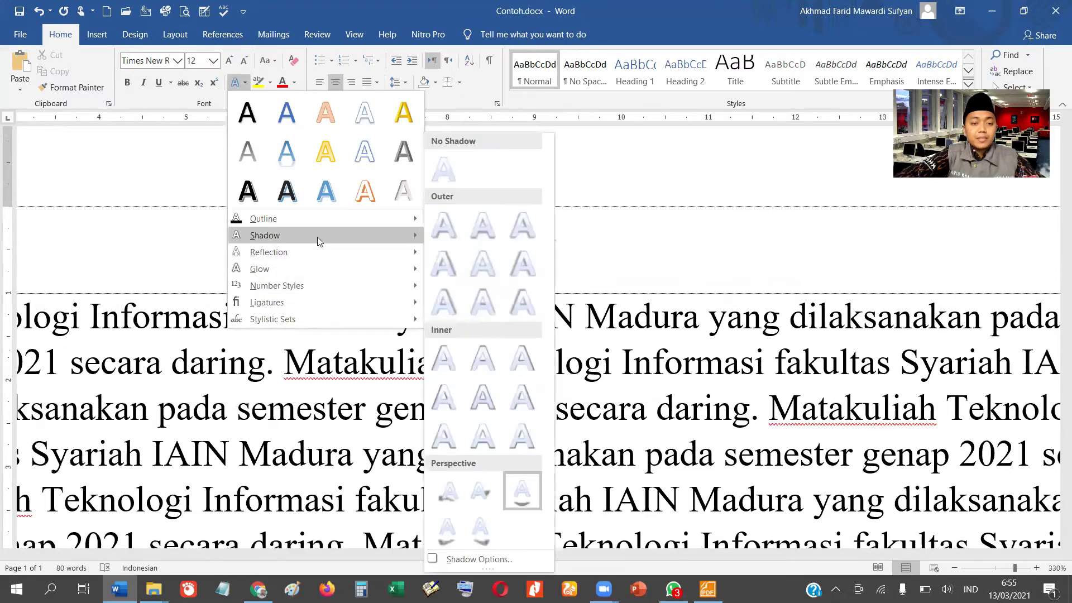
click(474, 229)
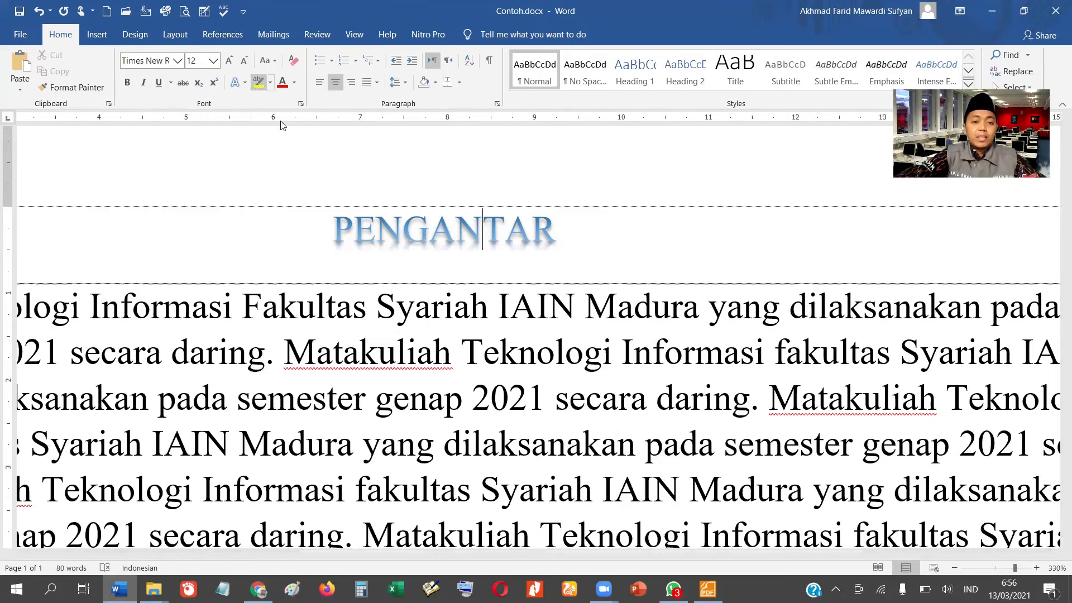
Highlight the whole "PENGANTAR" heading in yellow.
drag(334, 229, 555, 244)
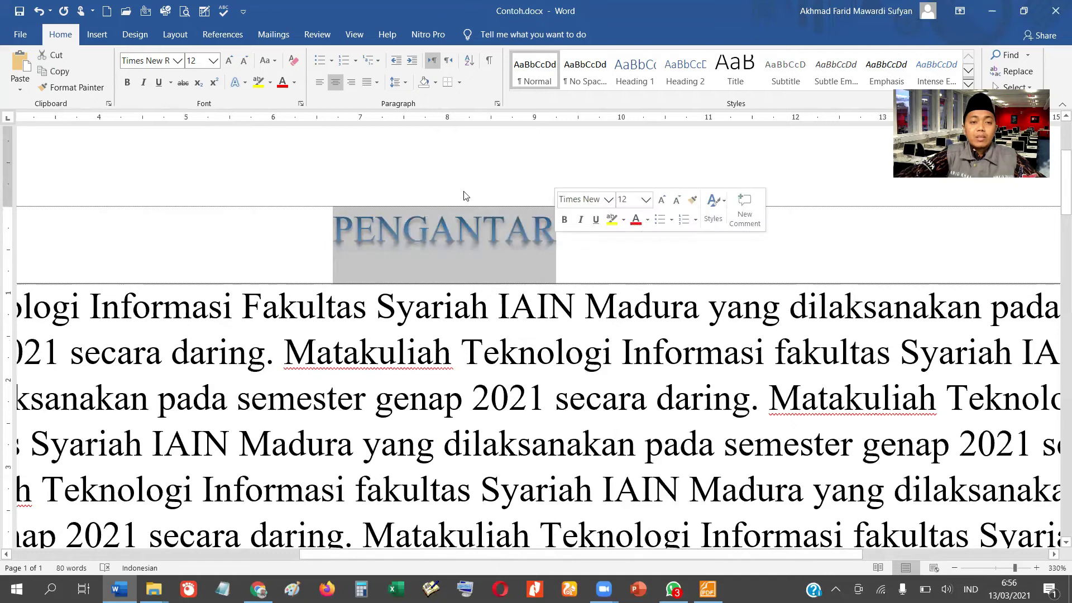
click(258, 84)
click(578, 232)
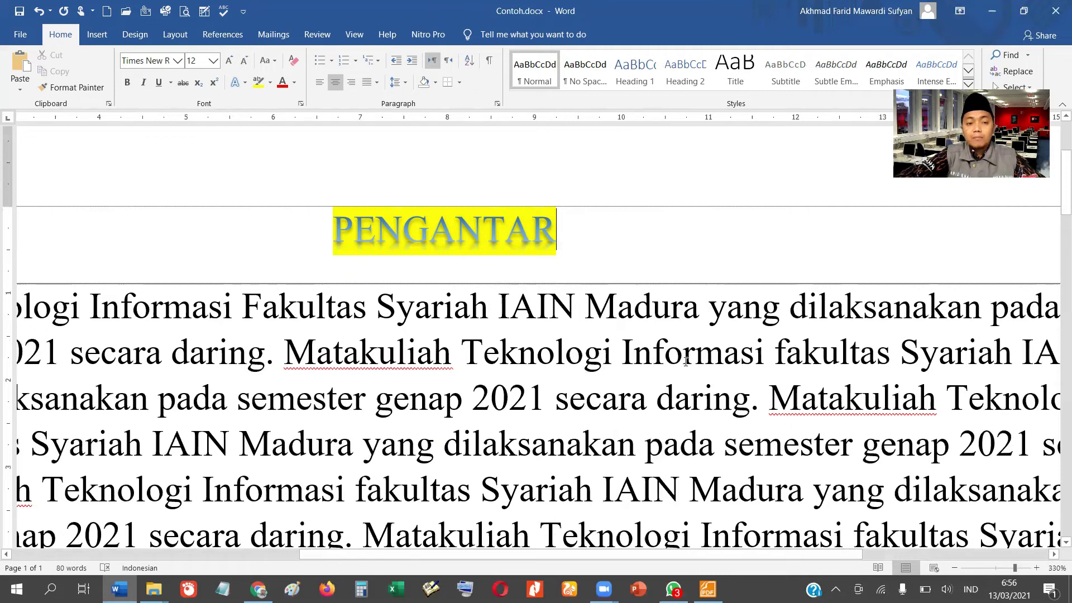
ctrl+scroll(466, 317, down, 3)
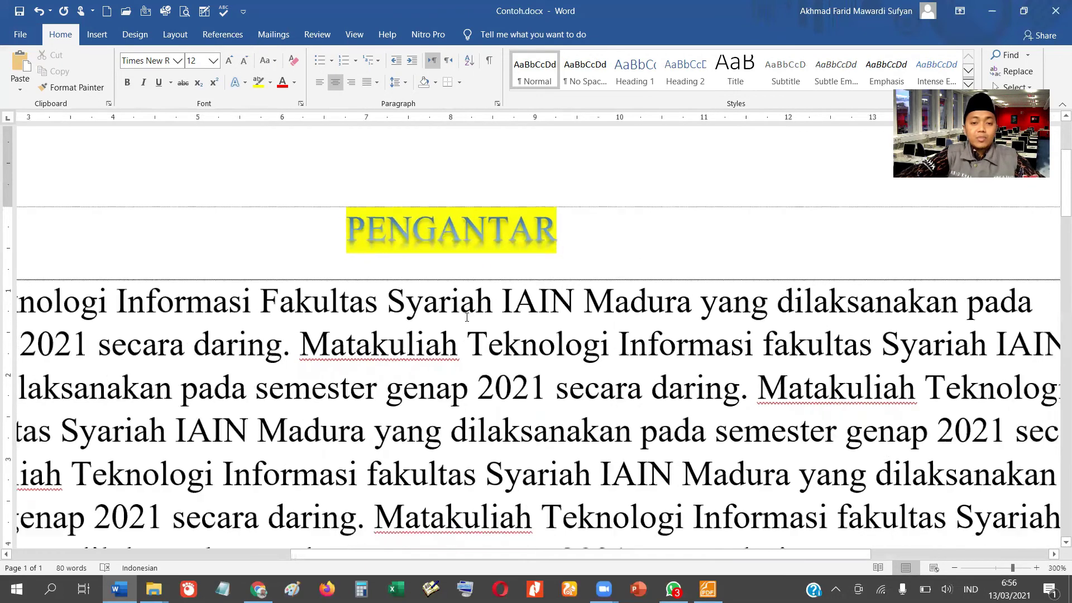
ctrl+scroll(466, 317, down, 1)
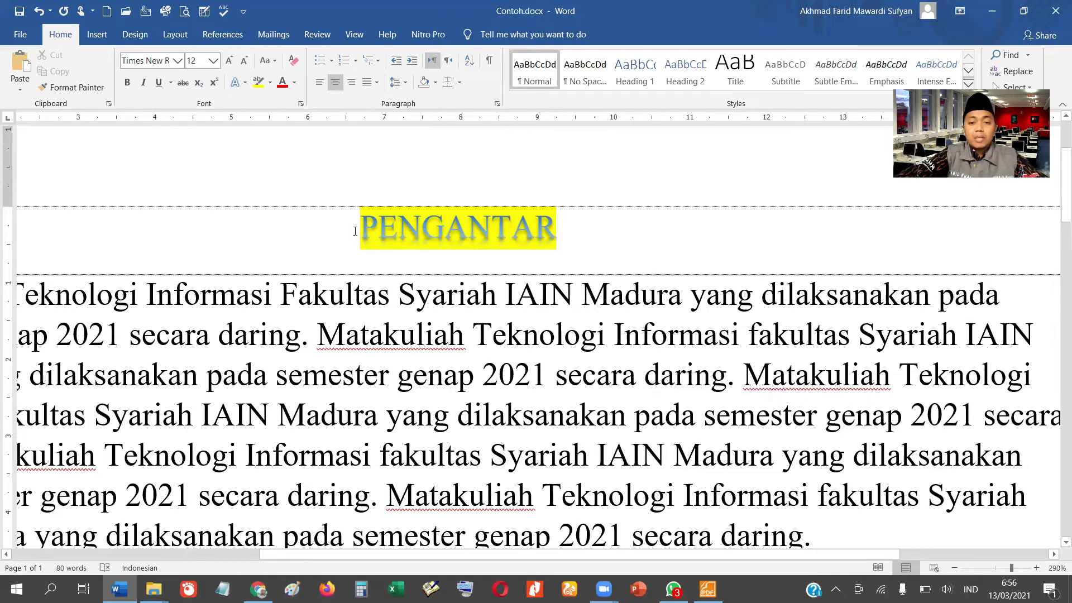
double_click(436, 237)
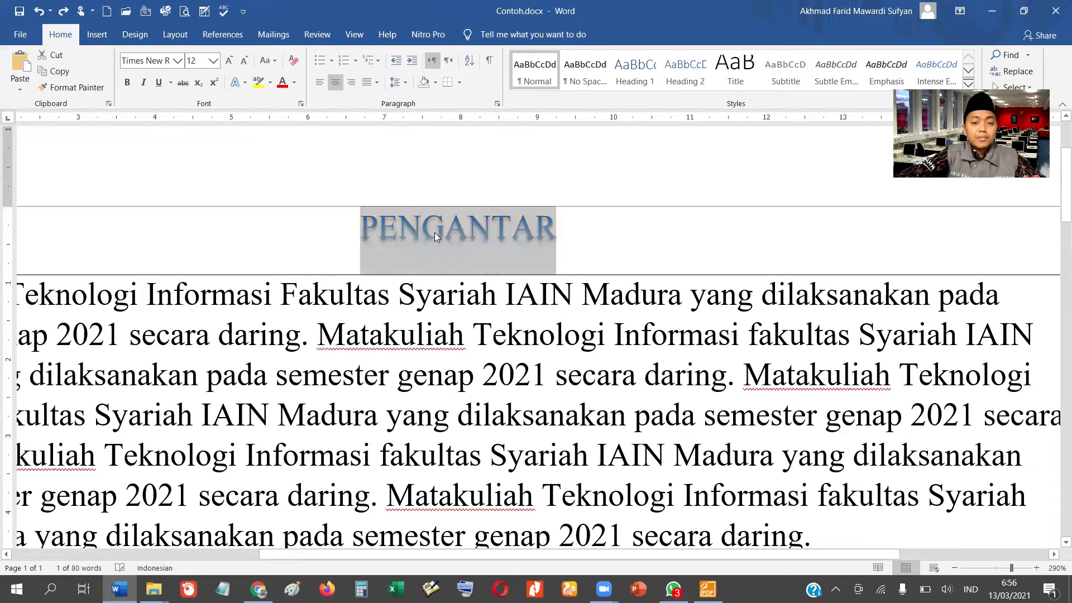
click(258, 82)
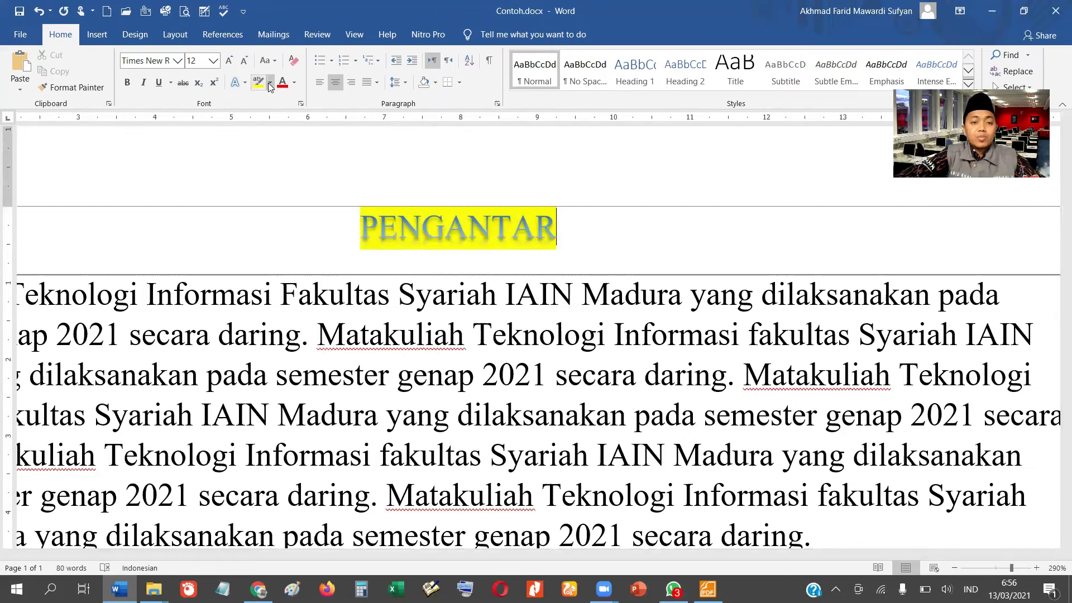
Try removing the yellow highlight from the "PENGANTAR" heading with the no-color highlighter, and undo the removal.
click(379, 227)
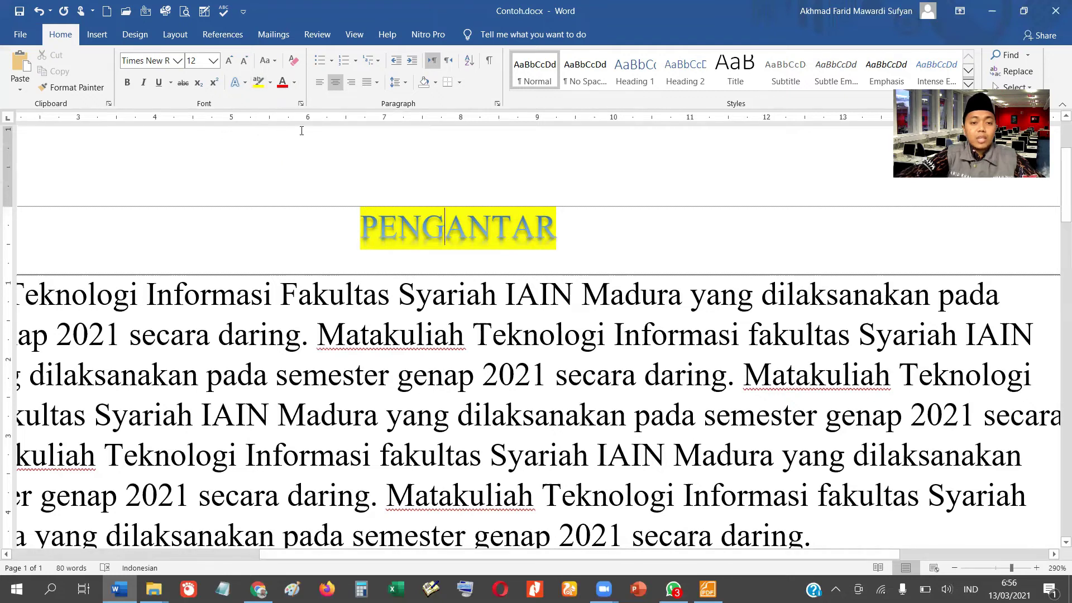
click(270, 82)
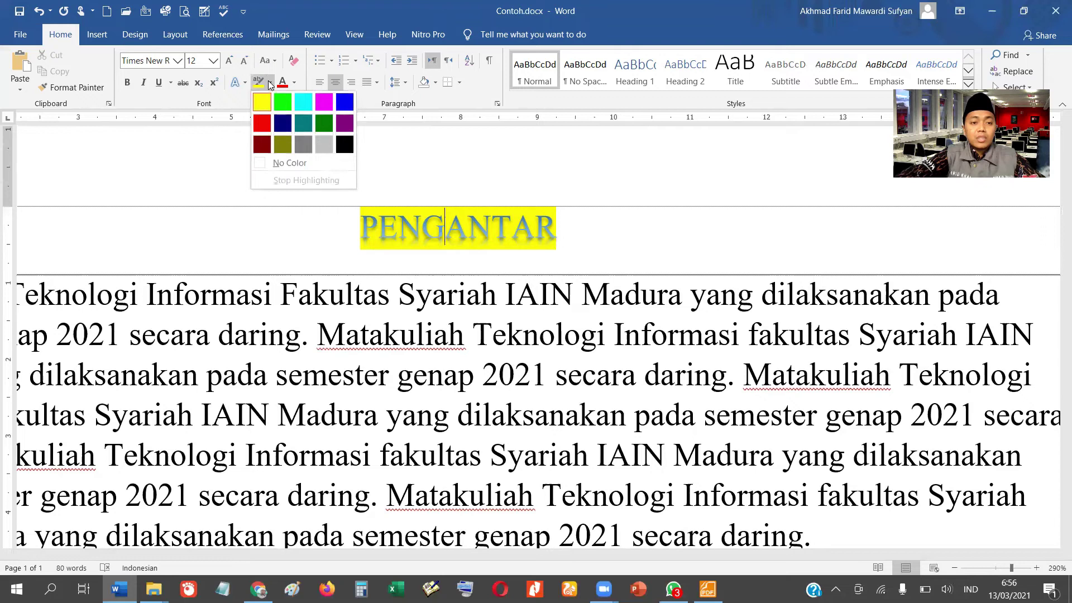
click(266, 166)
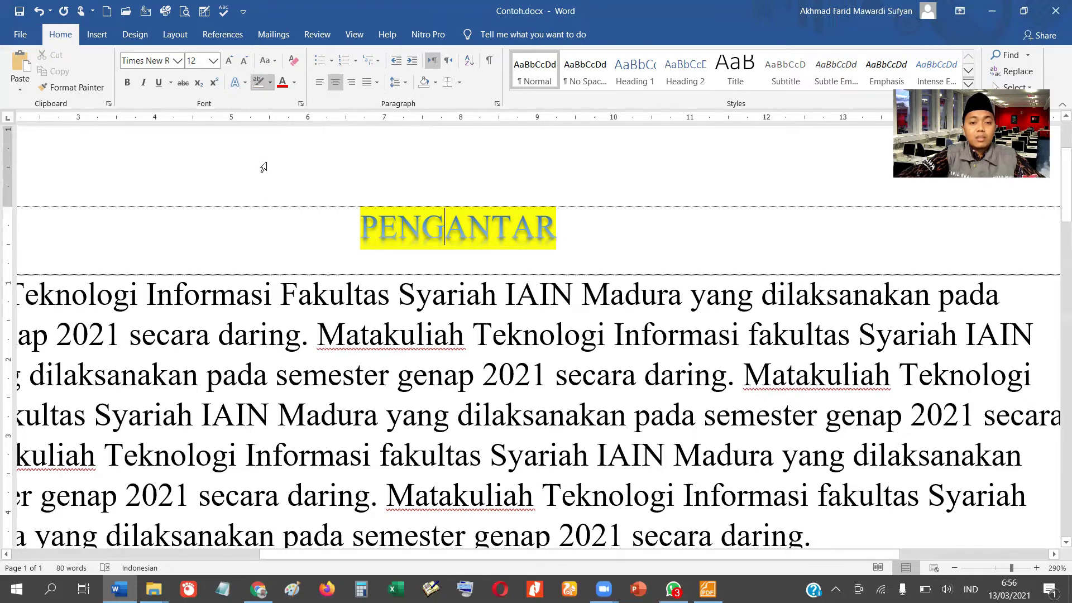
mouse_move(360, 226)
mouse_down()
mouse_move(560, 227)
mouse_move(550, 228)
mouse_up()
key(ctrl+z)
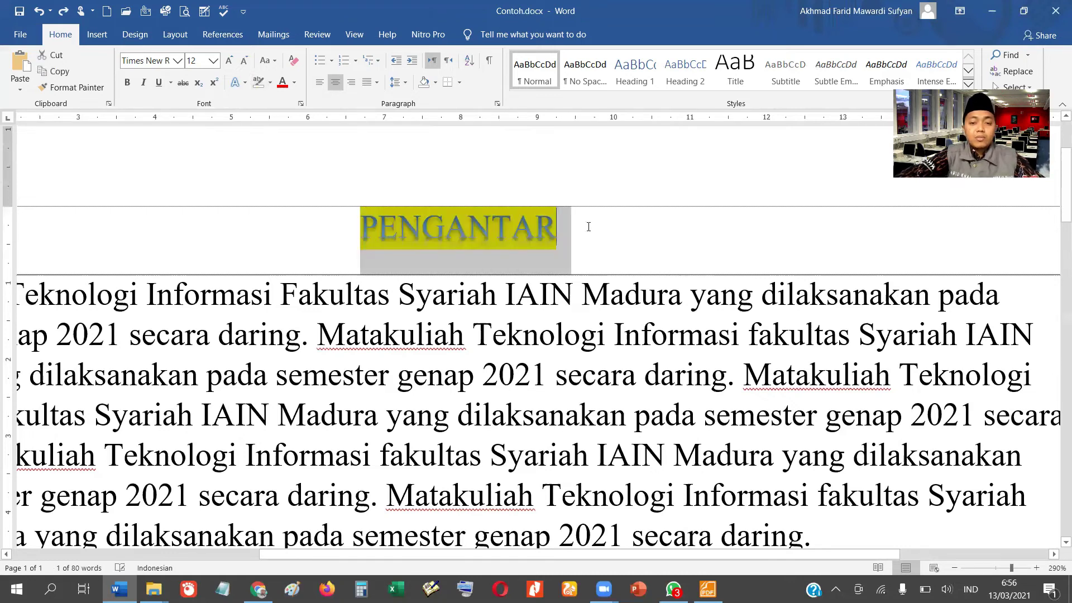
Select the whole "PENGANTAR" heading and set its text highlight to No Color.
click(588, 226)
mouse_move(389, 233)
mouse_down()
mouse_move(570, 244)
mouse_move(555, 244)
mouse_up()
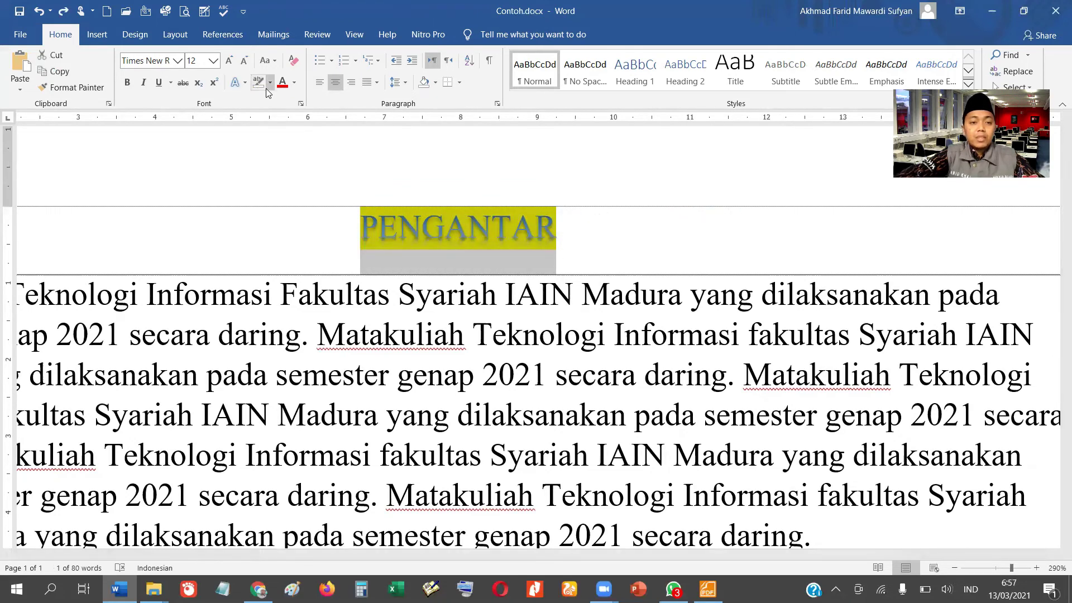
click(270, 82)
click(306, 162)
click(554, 270)
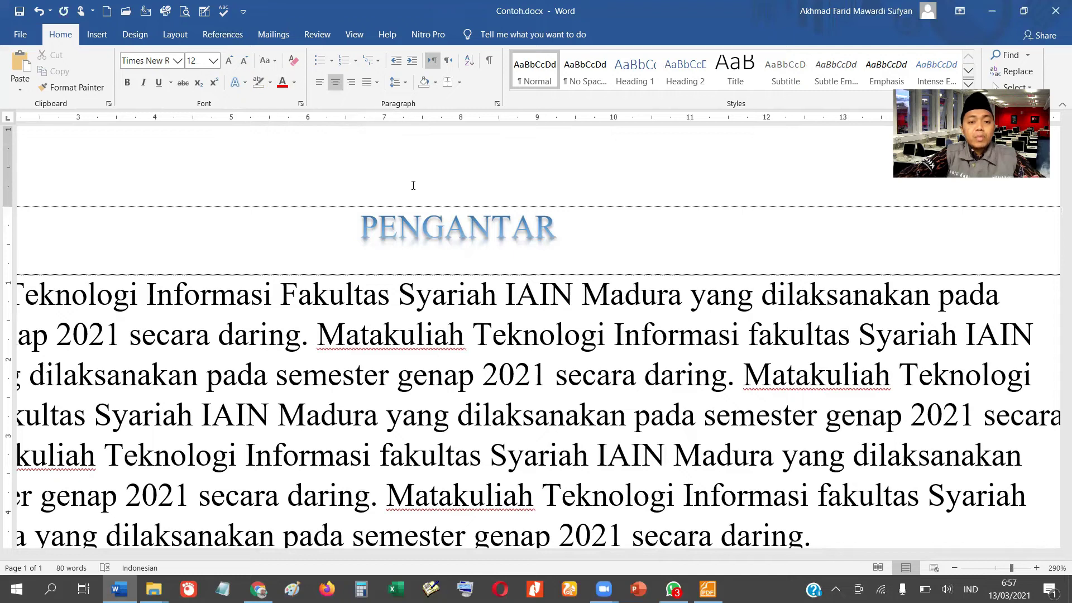
Color the "PENGANTAR" heading text red, and replace it with the standard green.
click(283, 83)
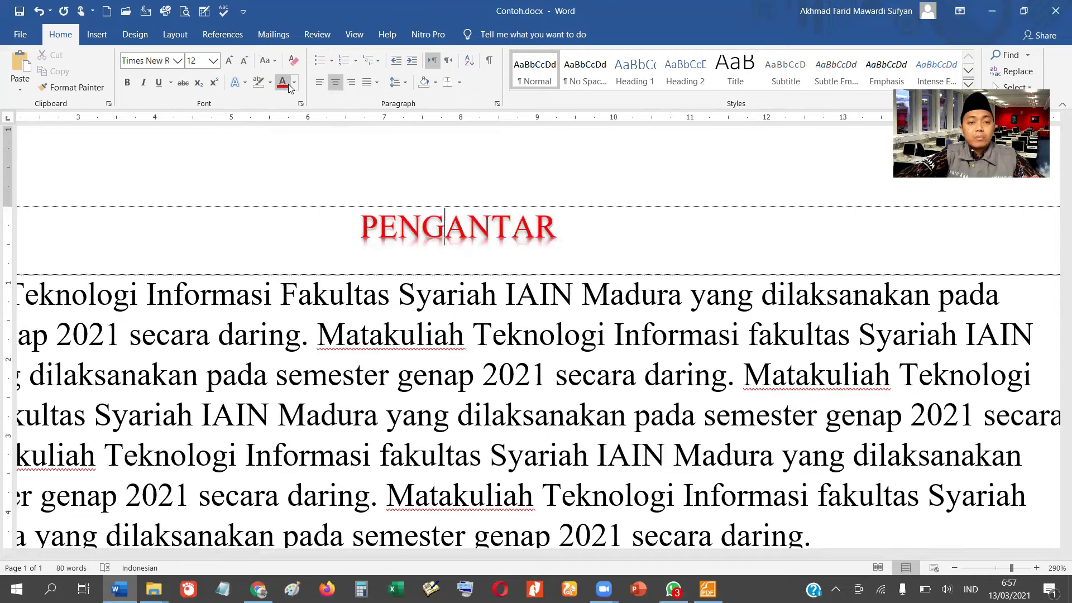
click(294, 82)
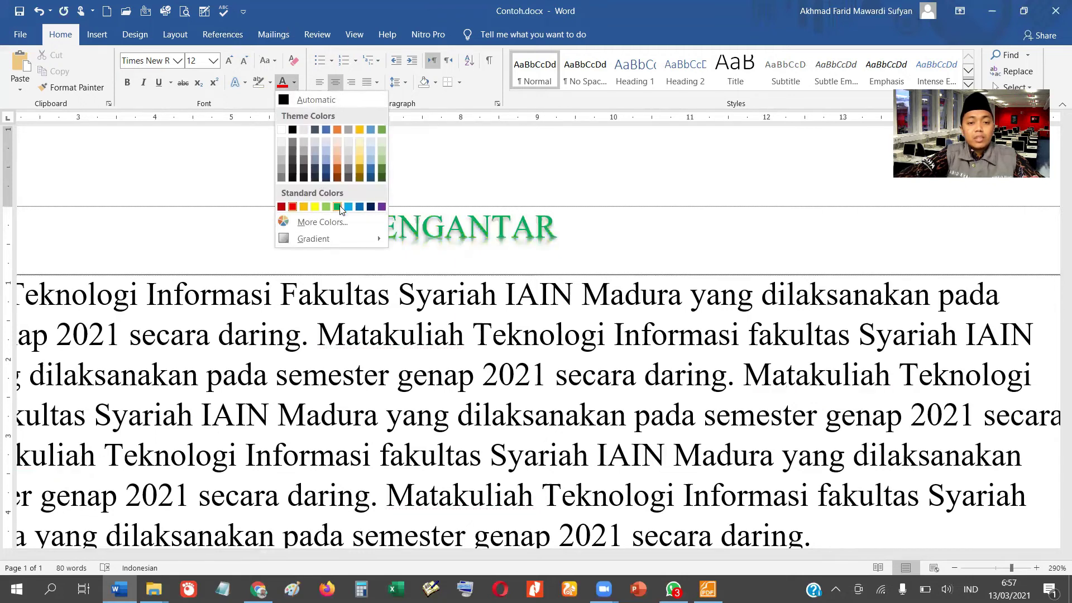
click(338, 206)
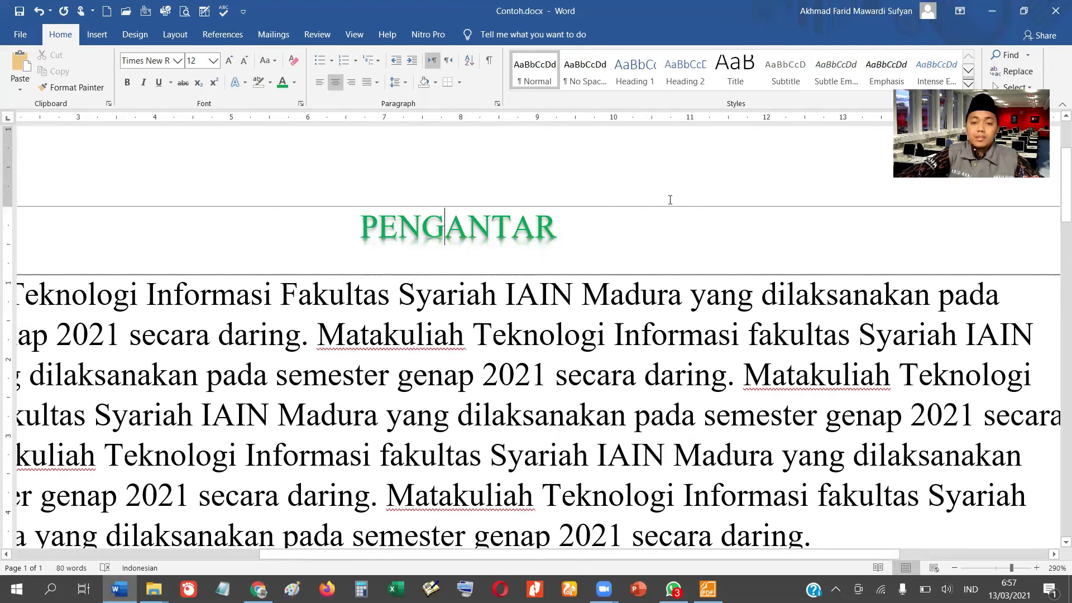
scroll(277, 249, down, 9)
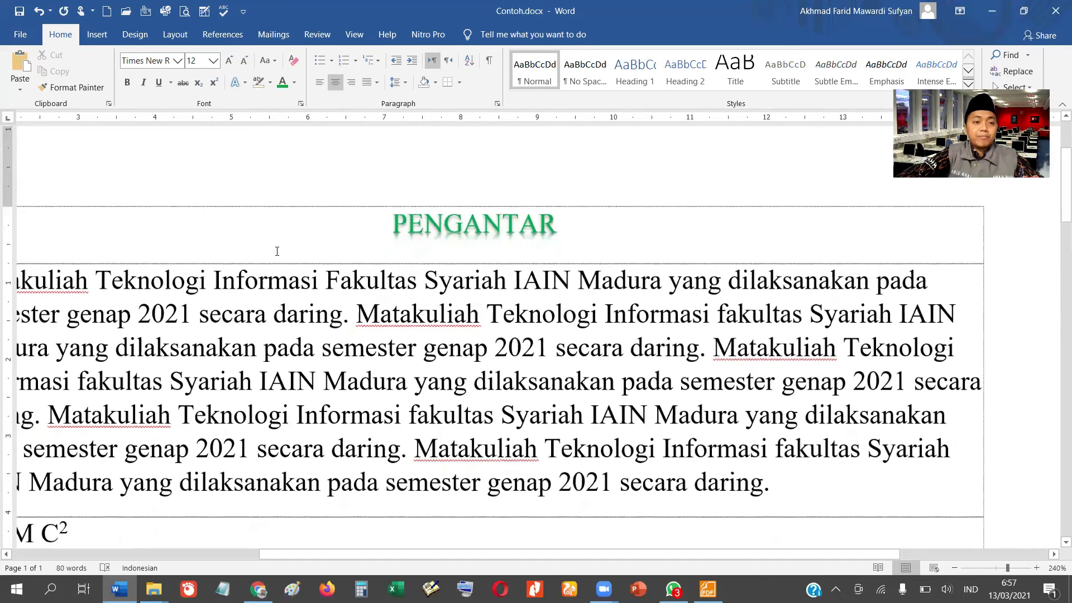
scroll(278, 251, down, 3)
scroll(292, 239, up, 6)
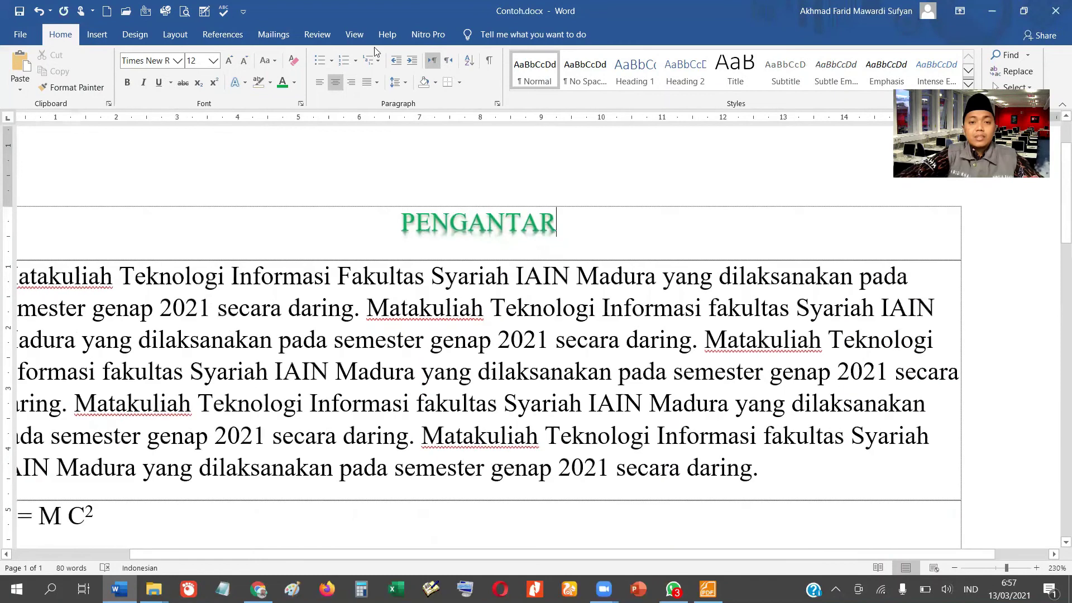
click(139, 39)
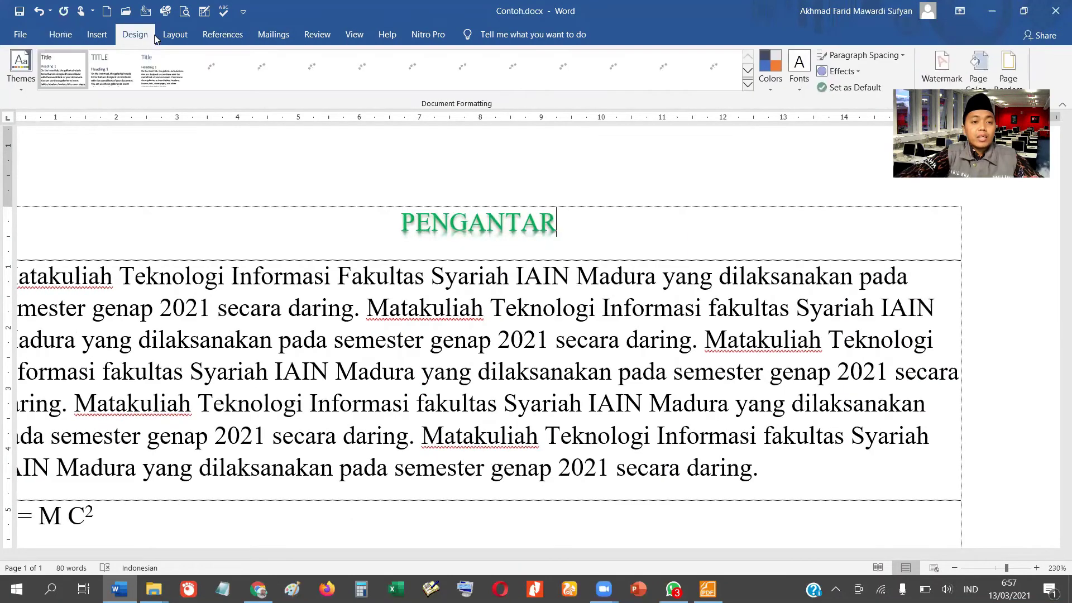
click(185, 33)
click(71, 39)
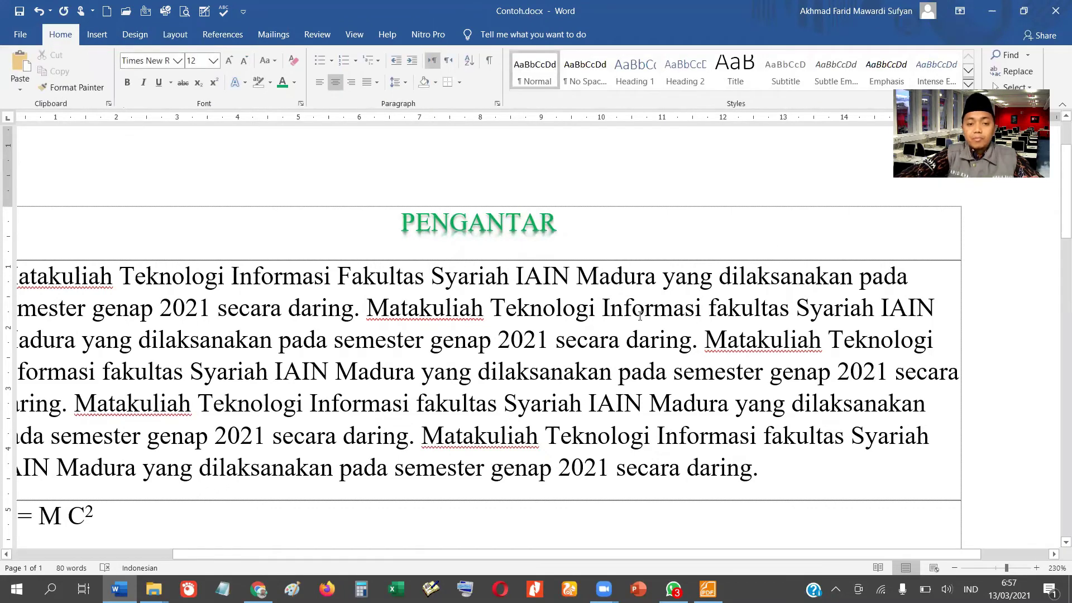
Try center and right alignment on the body paragraph below the heading, and set it to Justify.
ctrl+scroll(277, 315, down, 2)
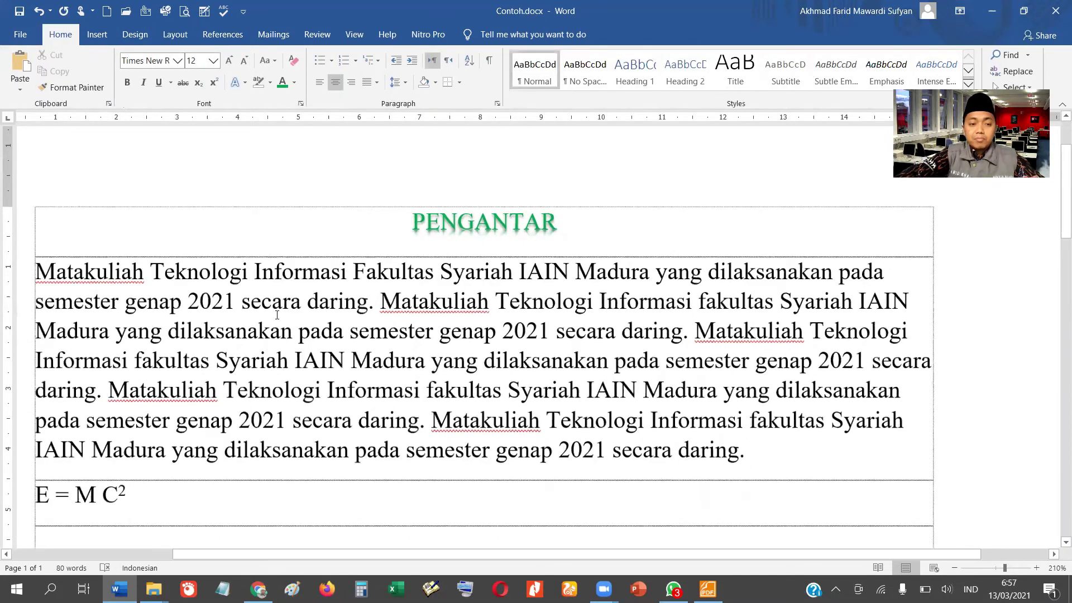
ctrl+scroll(277, 314, up, 1)
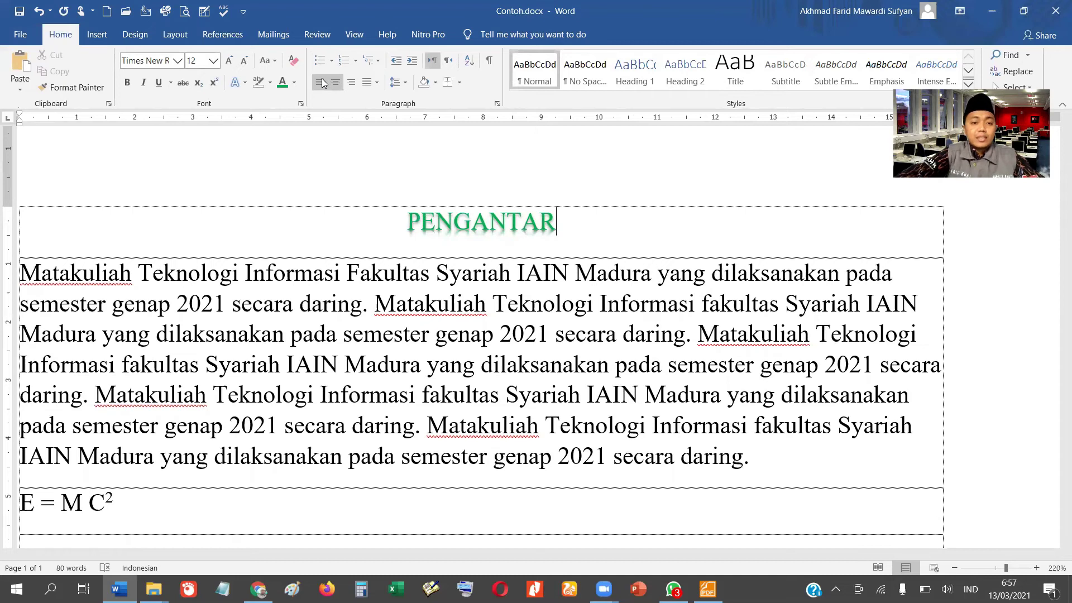
click(286, 333)
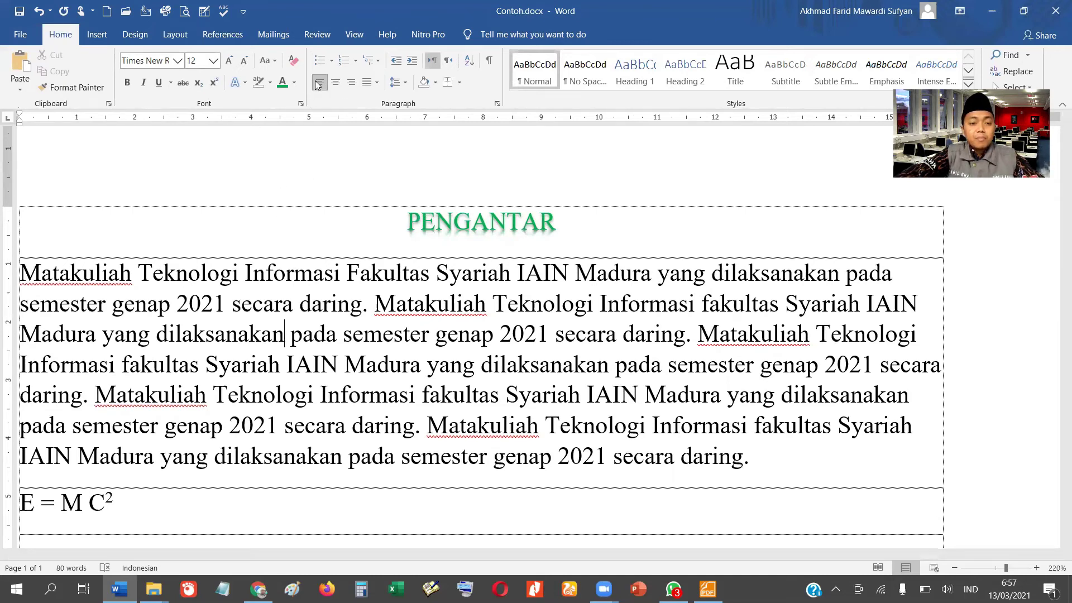
click(70, 273)
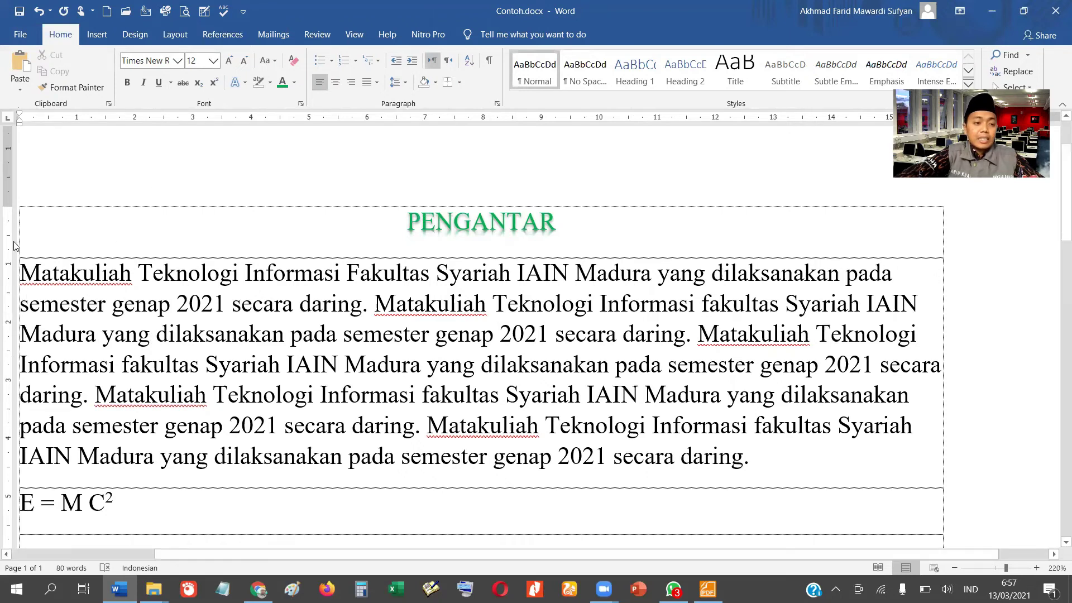
ctrl+scroll(13, 352, down, 2)
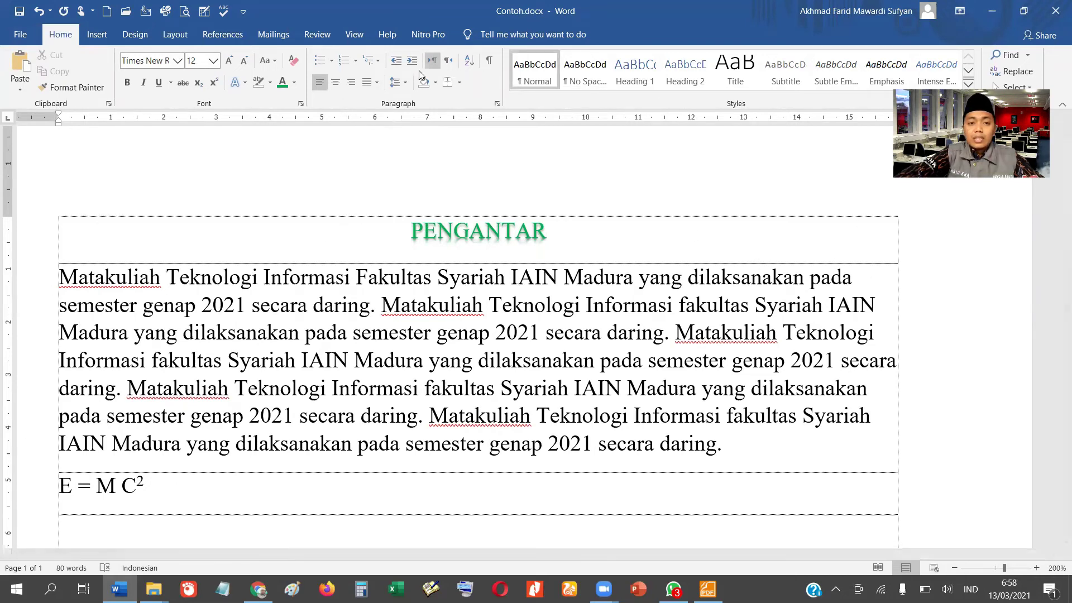
click(335, 84)
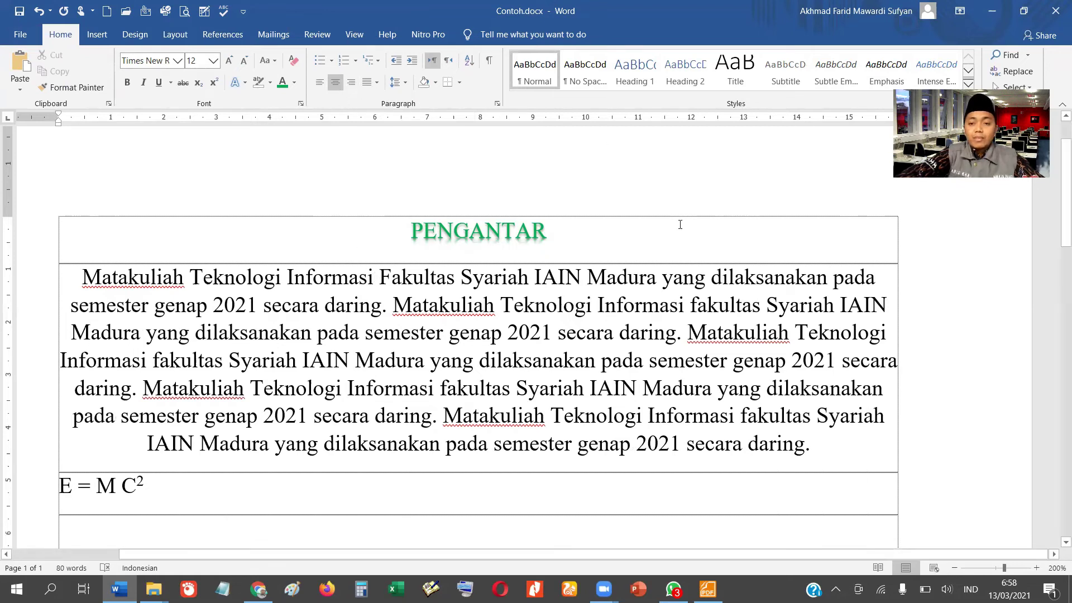
click(352, 85)
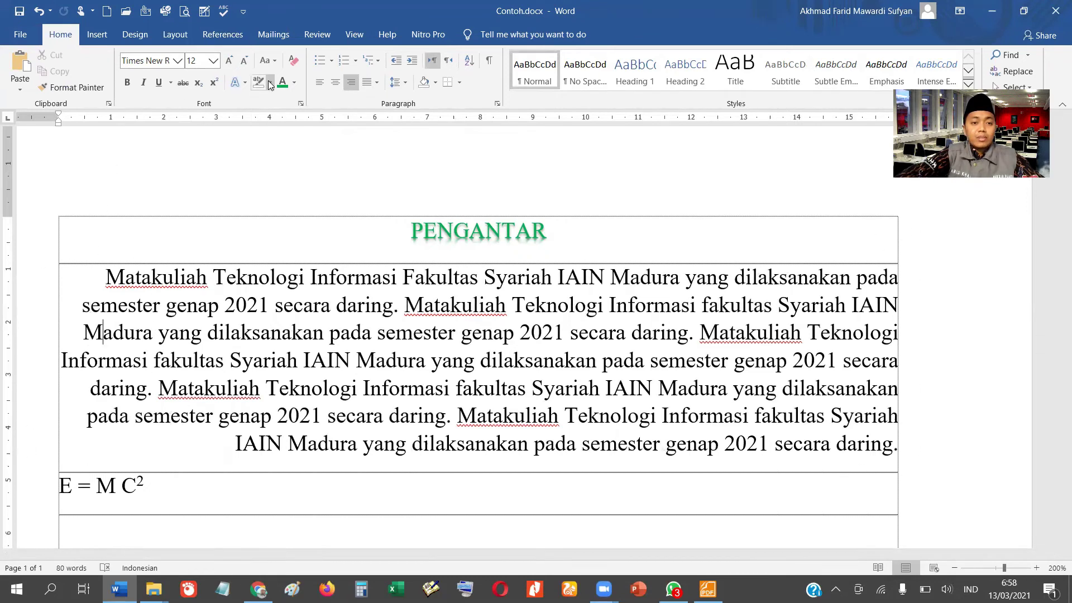
click(376, 82)
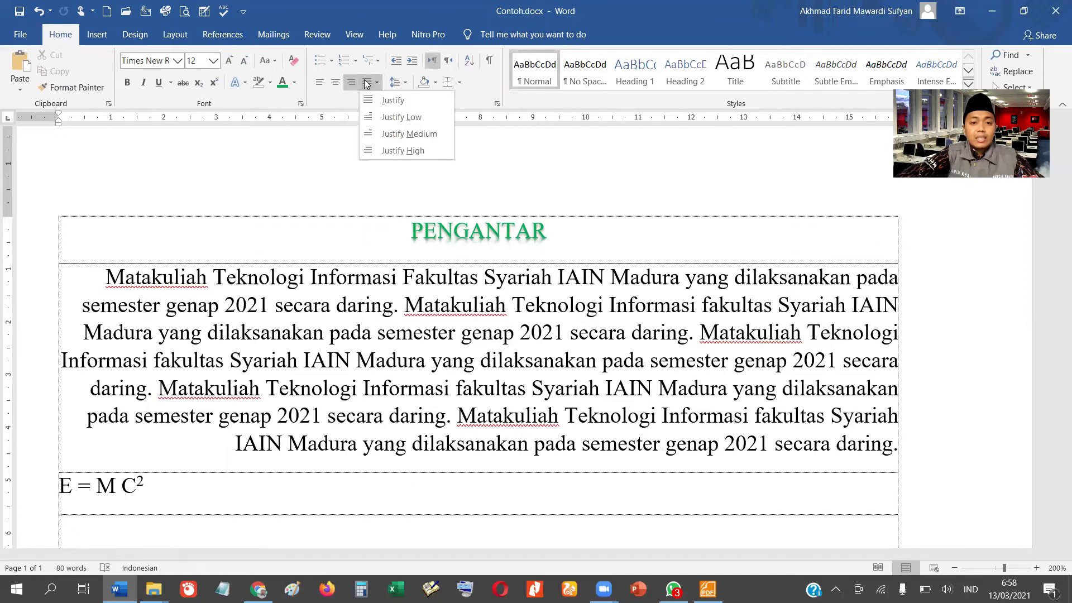
click(370, 98)
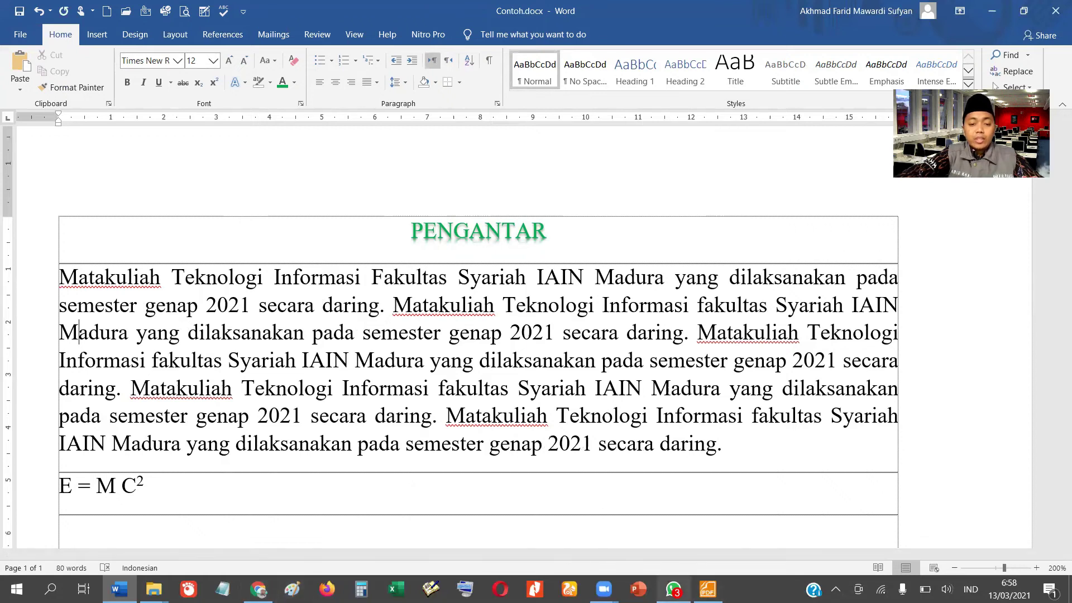
Switch to the writing guideline PDF in Foxit Reader and examine the first-line indent and justification rules in section D, point 1.
click(707, 588)
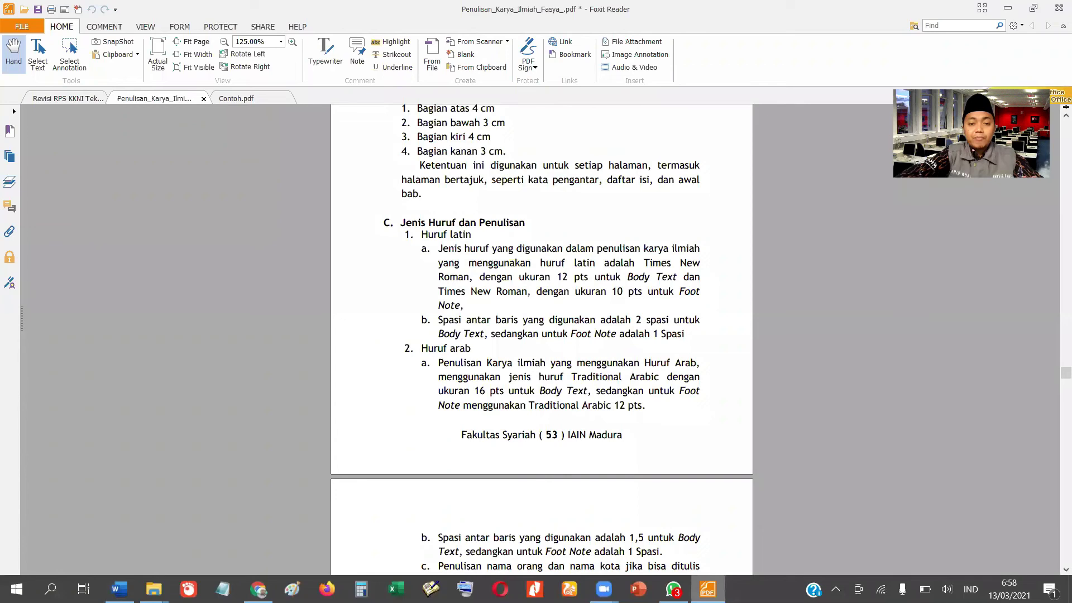
scroll(585, 459, down, 2)
scroll(585, 459, down, 10)
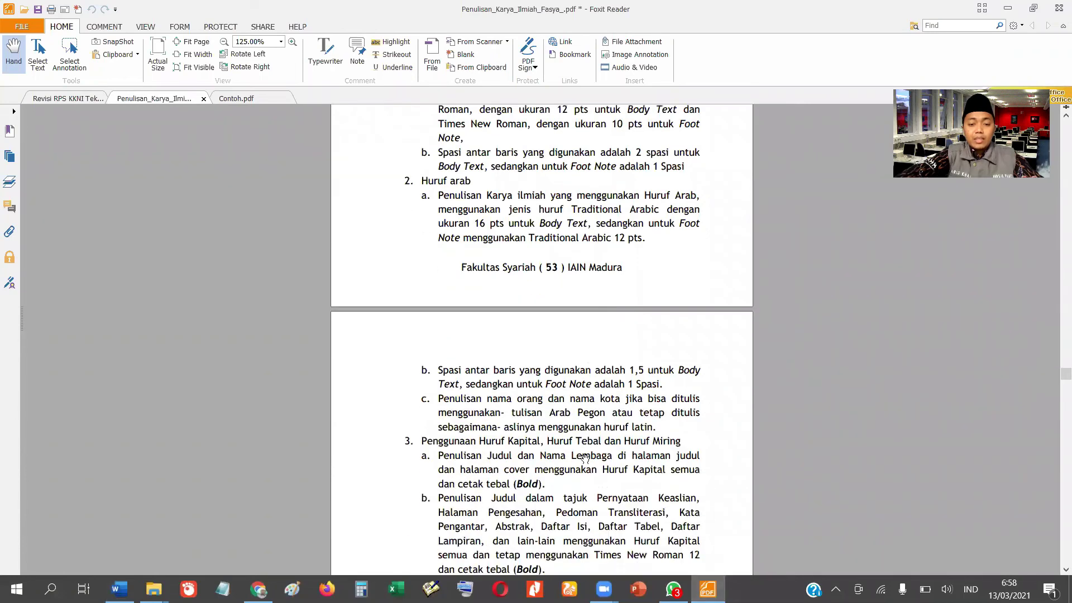
scroll(585, 459, down, 20)
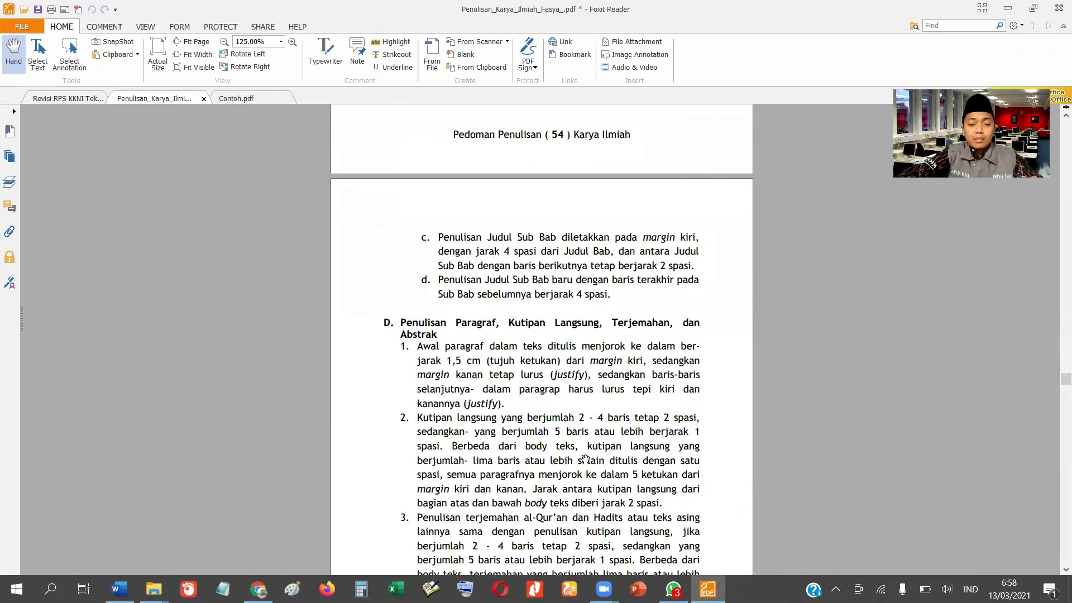
scroll(585, 459, down, 4)
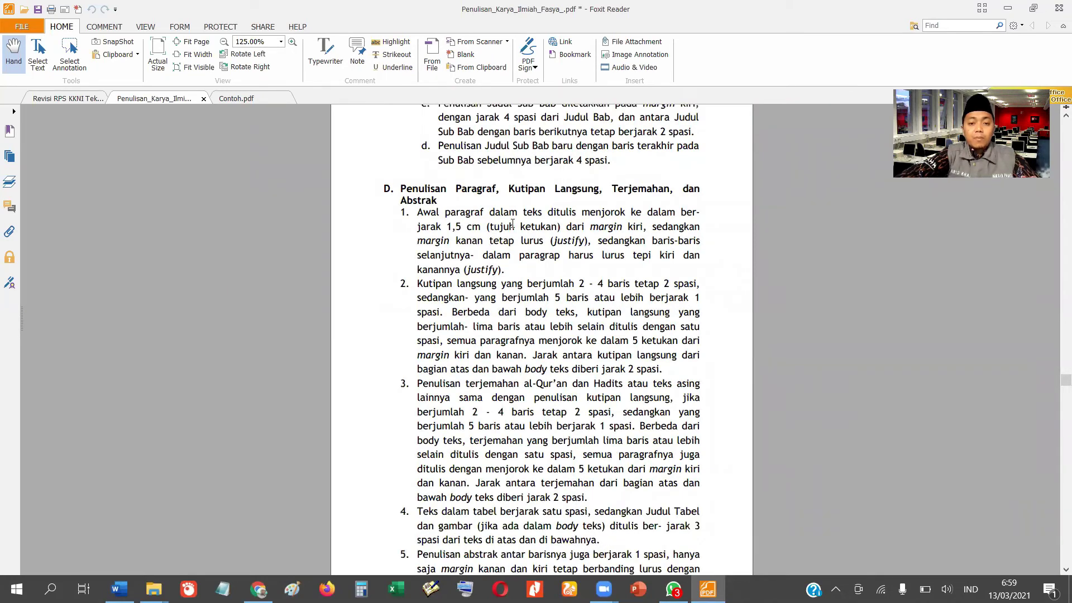
drag(561, 226, 646, 240)
ctrl+scroll(646, 240, up, 3)
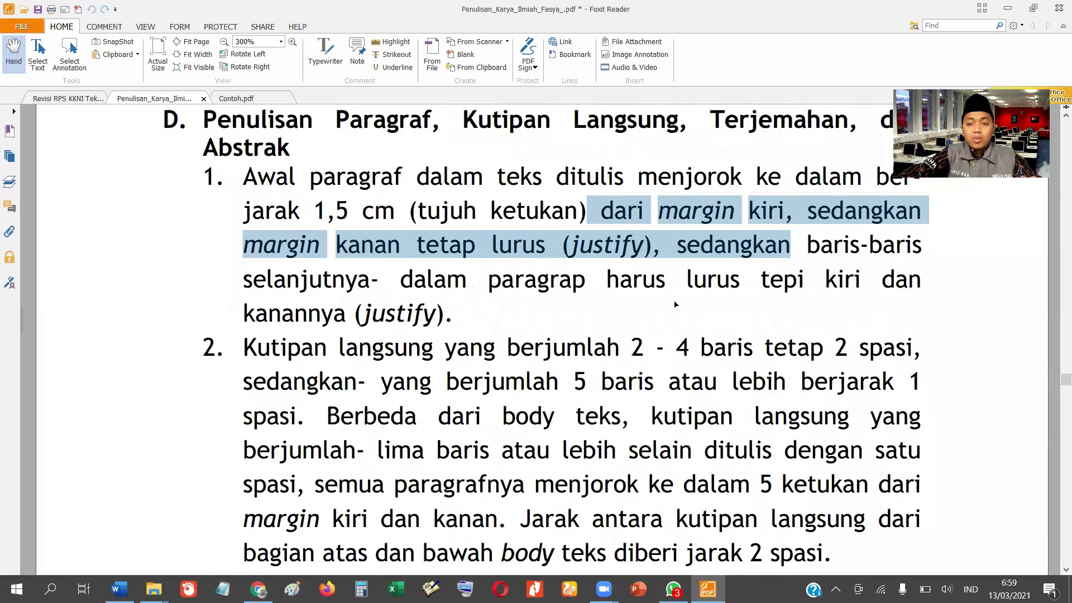
scroll(675, 304, up, 1)
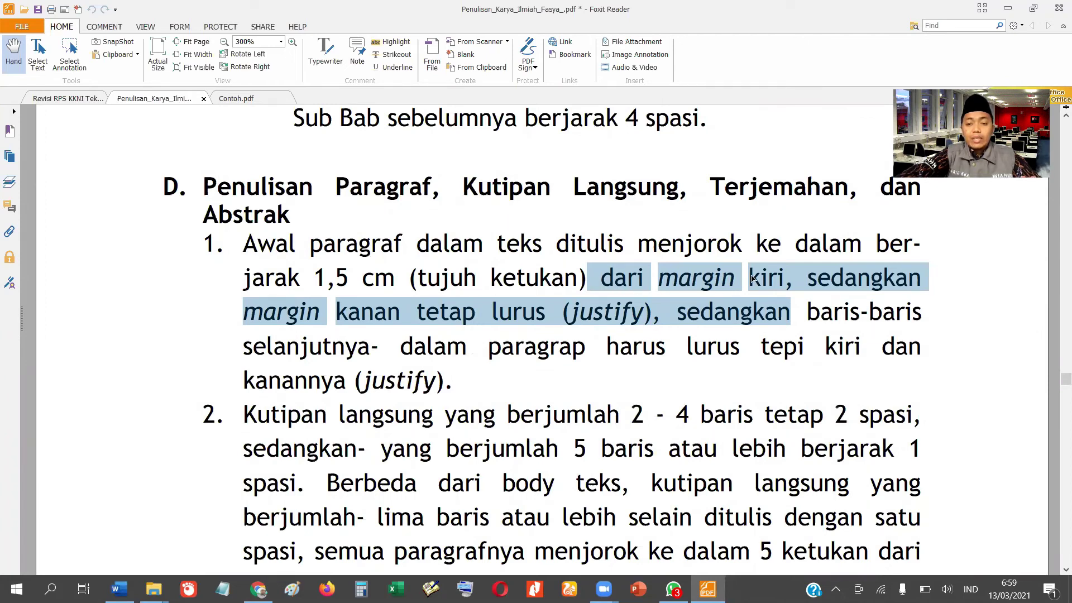
click(799, 286)
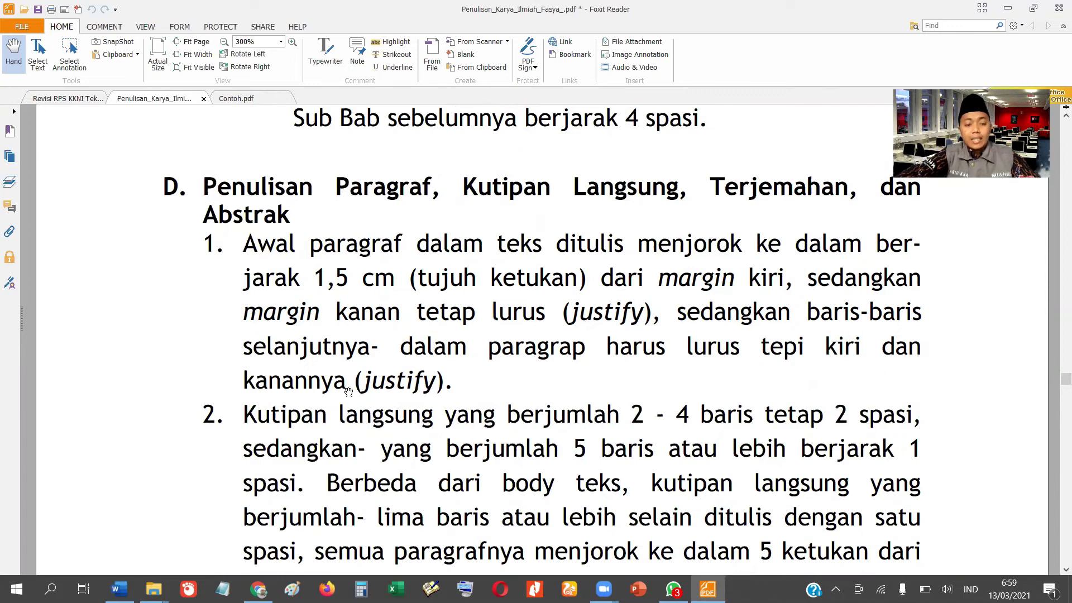
key(alt+Tab)
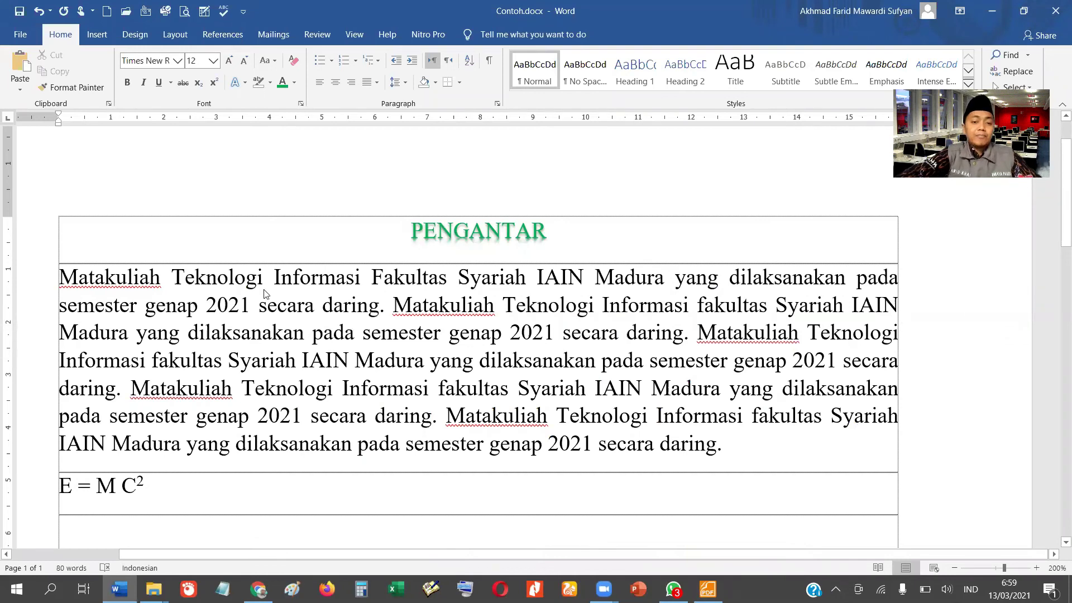
key(alt+Tab)
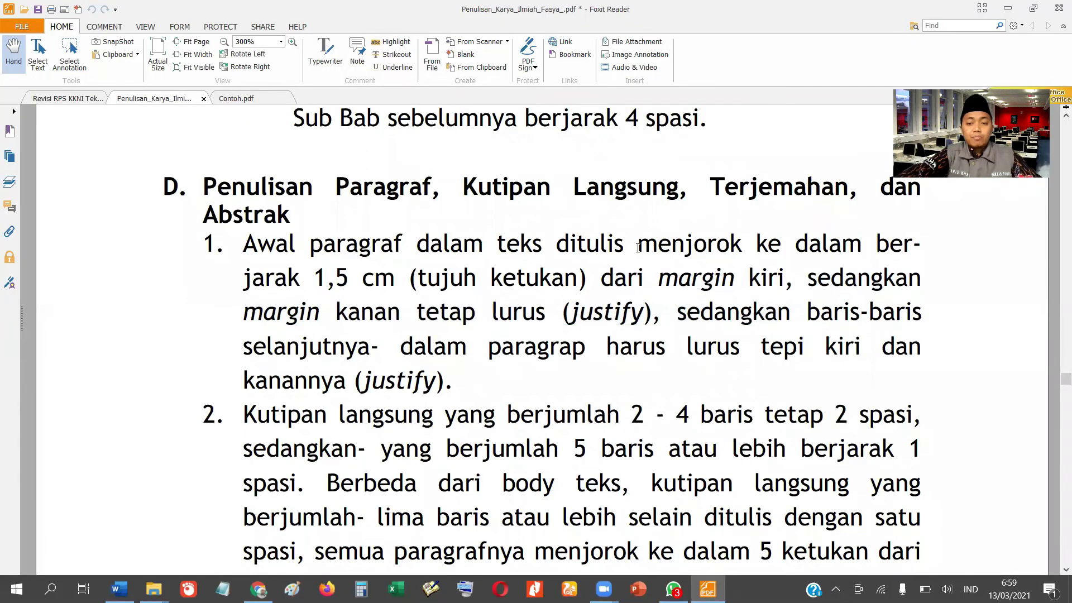
Switch back to Contoh.docx in Word and give the body paragraph a first-line indent of 1,5 cm.
key(alt+Tab)
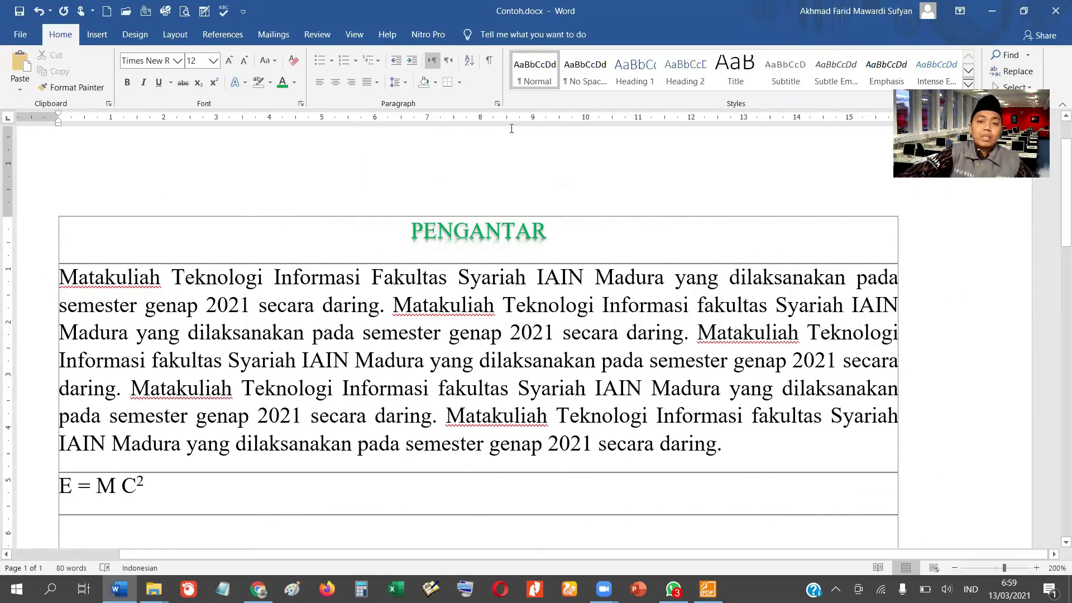
click(498, 105)
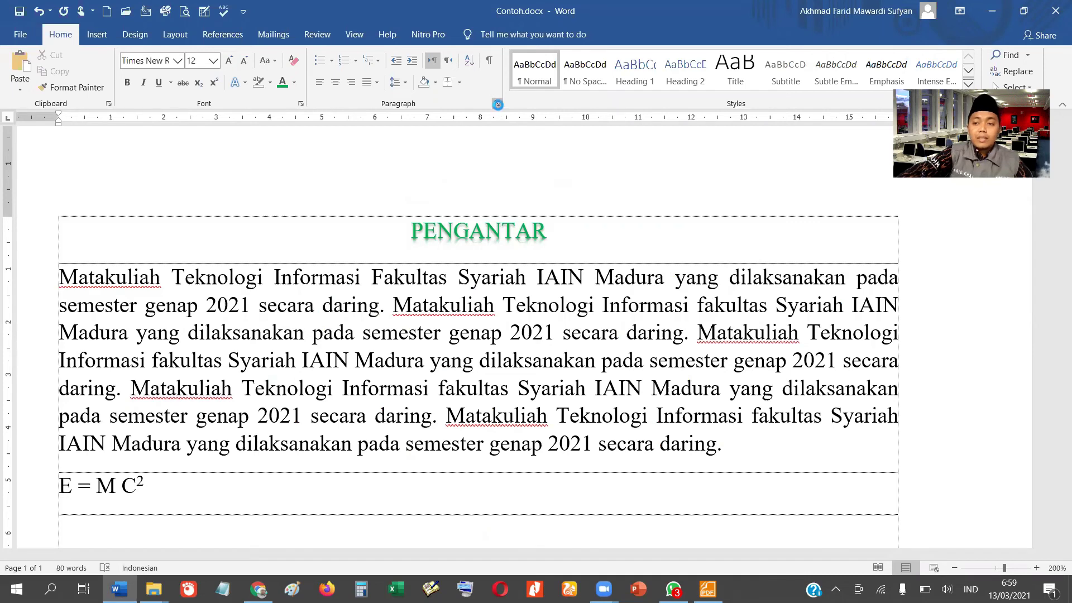
click(573, 236)
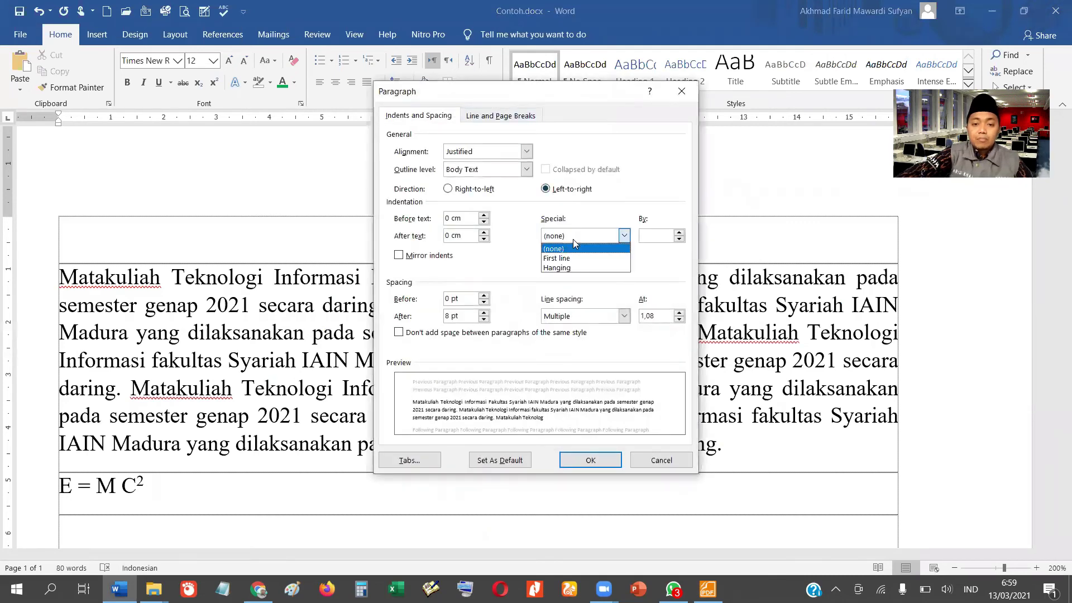
click(575, 259)
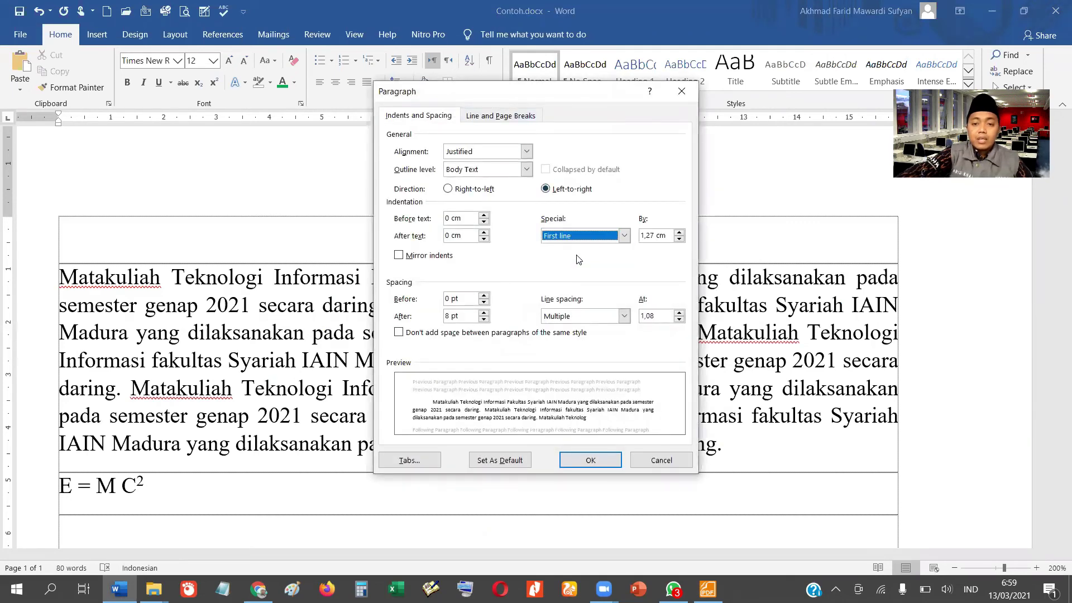
click(658, 235)
key(BackSpace)
key(BackSpace)
key(BackSpace)
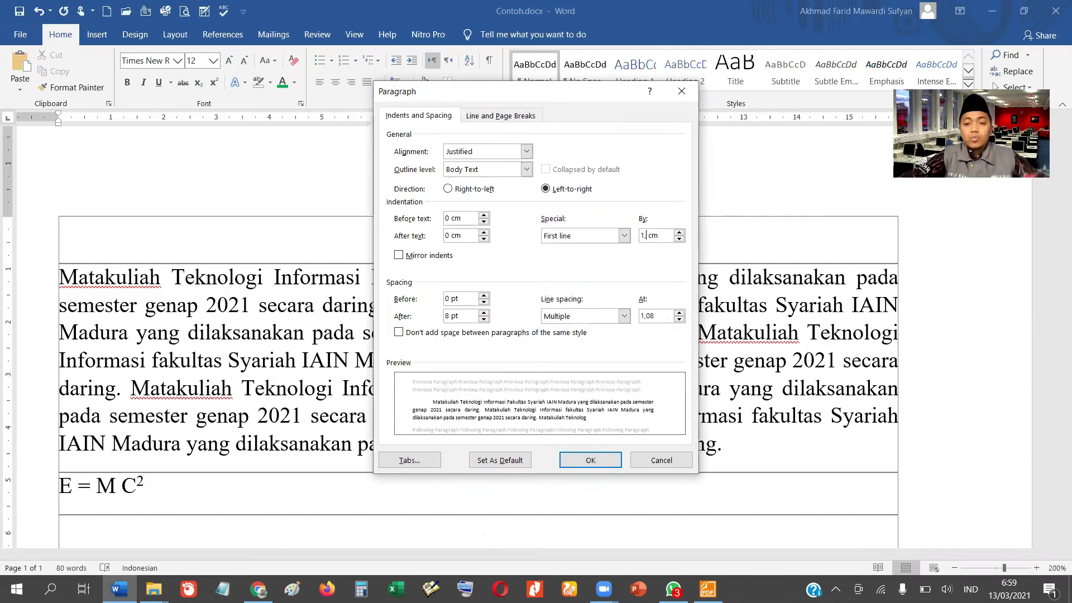
text(,5)
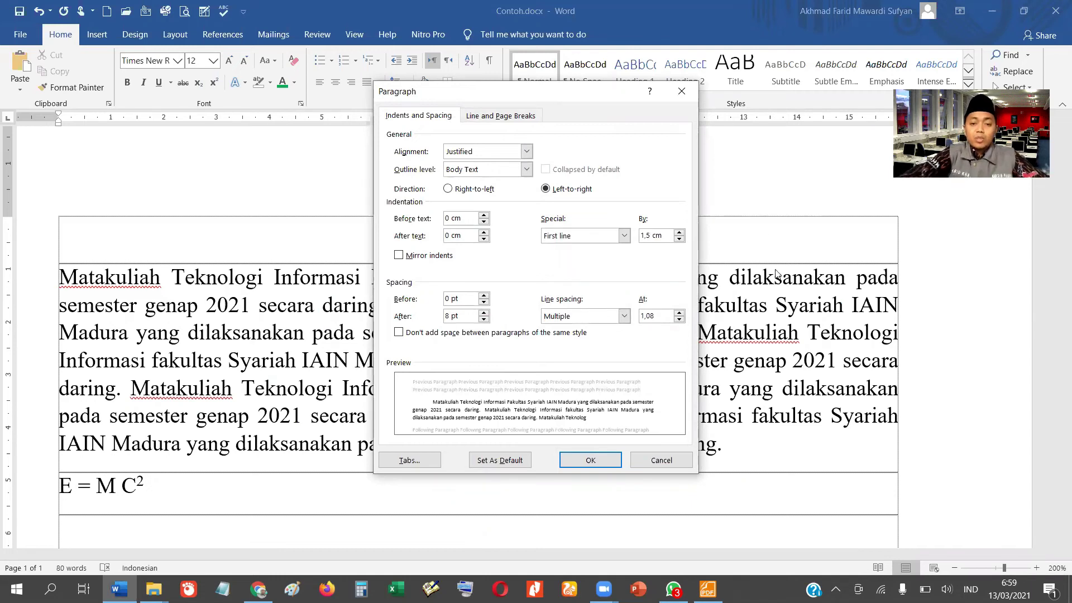
click(591, 460)
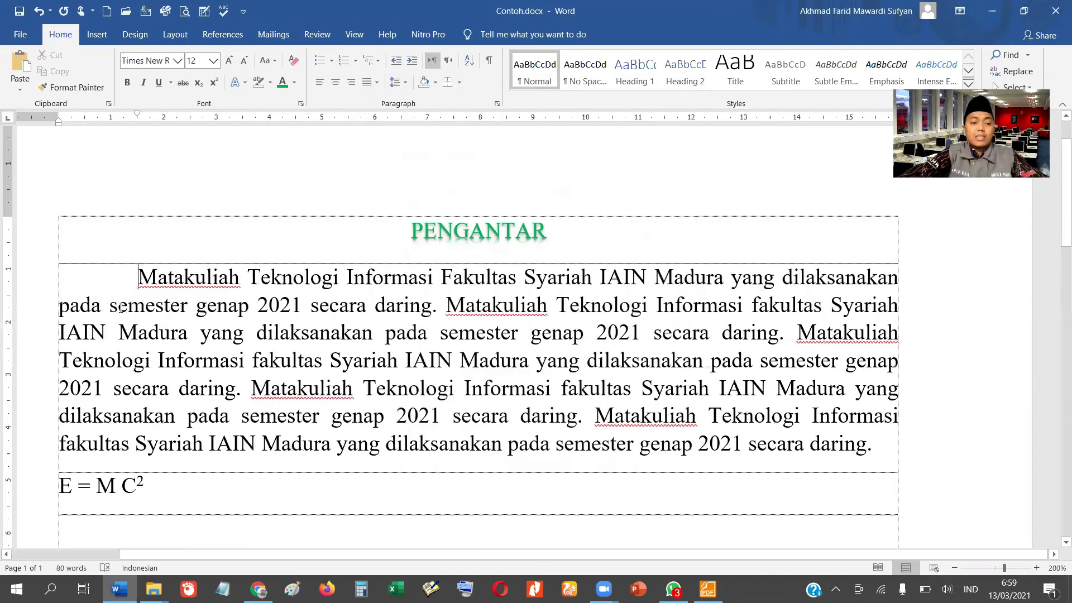
Compare the body paragraph's indent and justification with section D, point 1 of the guideline PDF in Foxit Reader.
key(alt+Tab)
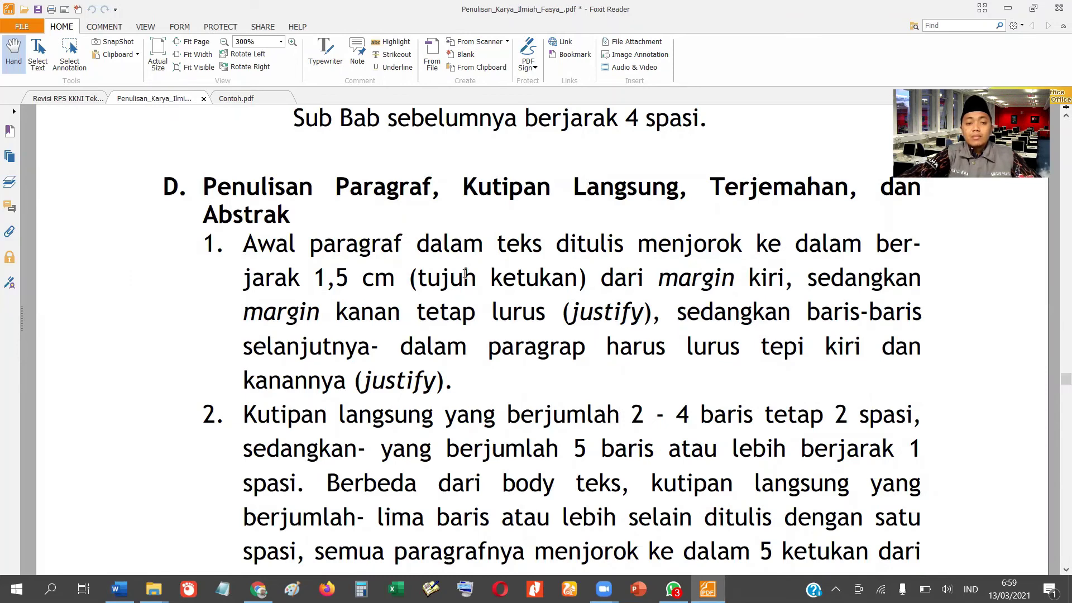
key(alt+Tab)
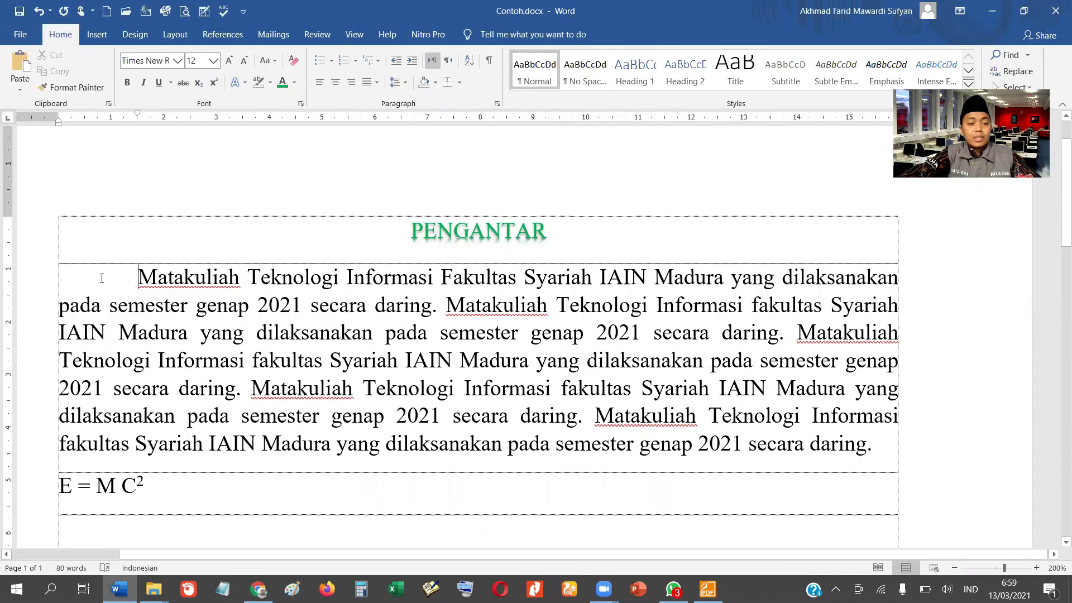
key(alt+Tab)
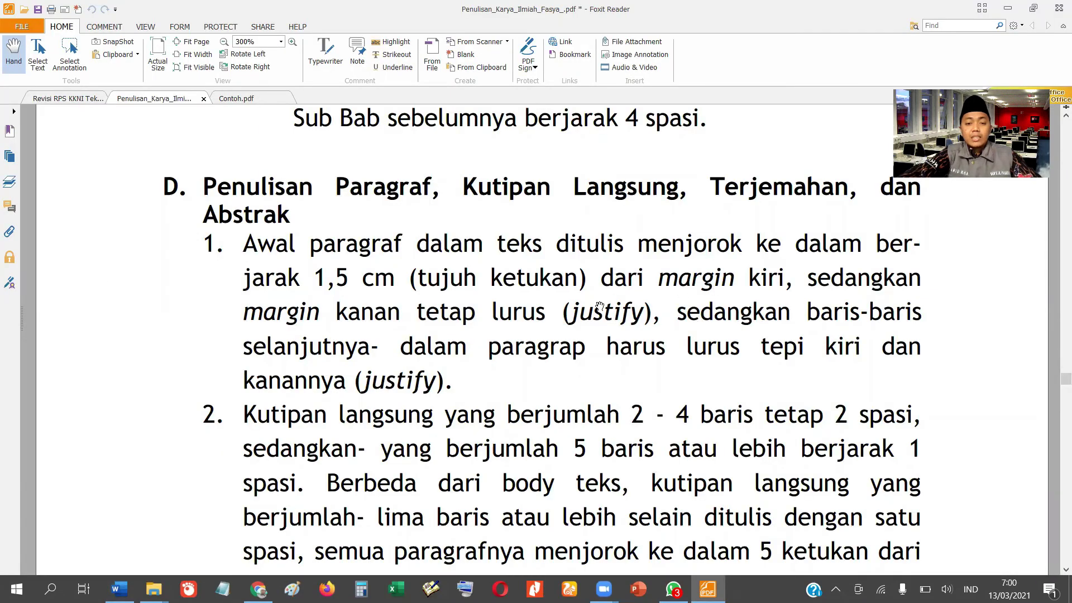
key(alt+Tab)
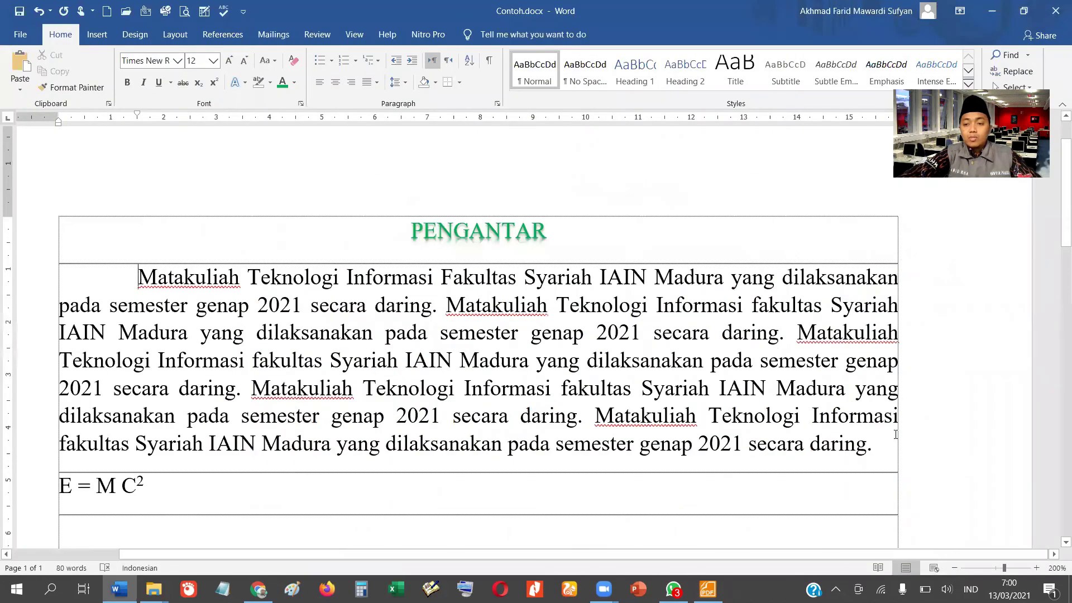
key(alt+Tab)
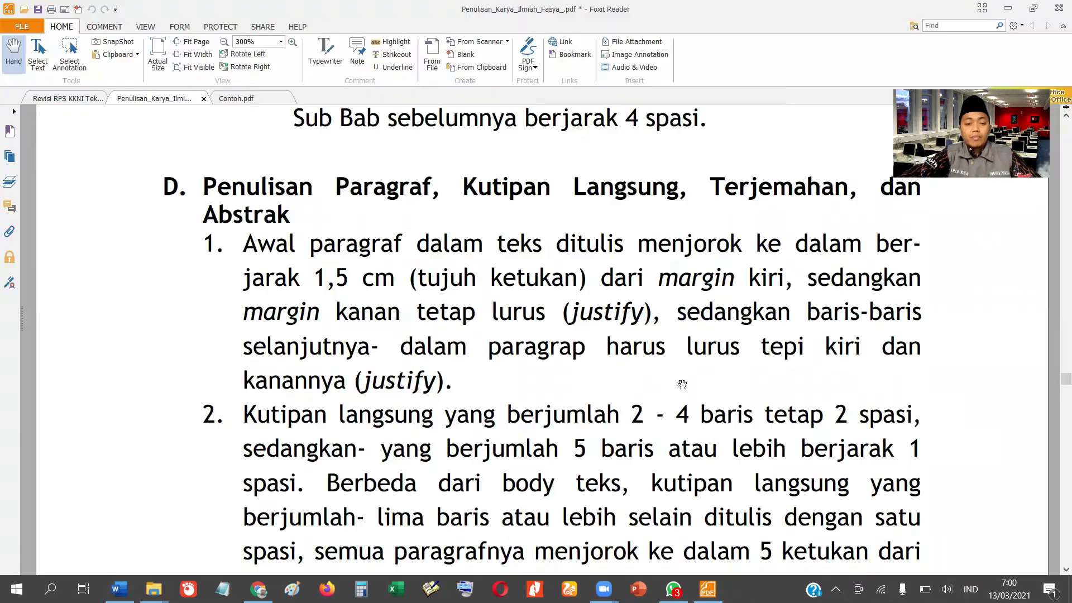
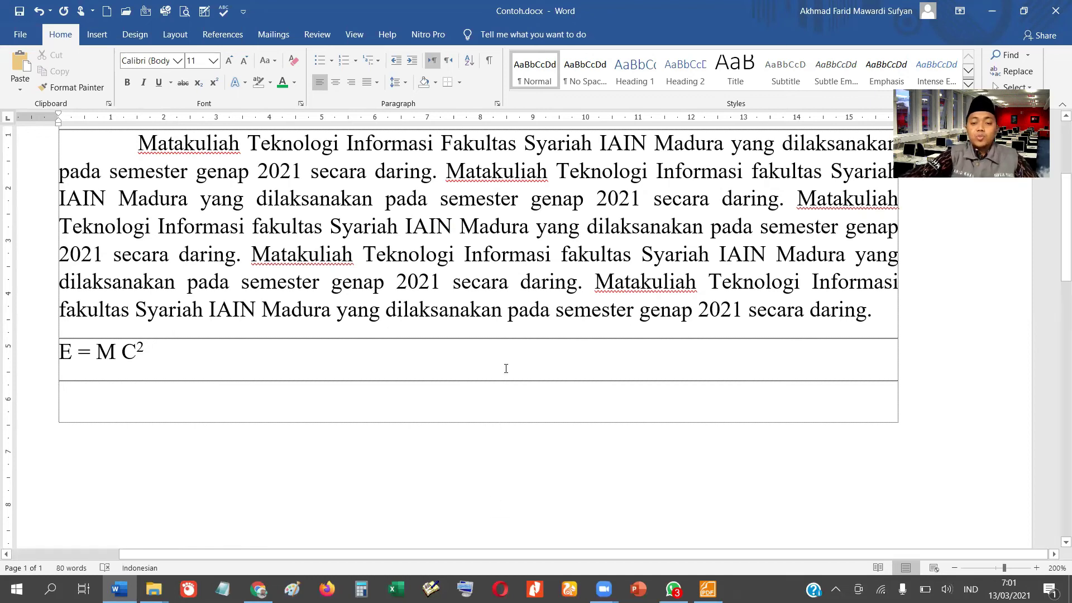
Switch the keyboard input language to Arabic (Saudi Arabia) and enter random sample Arabic letters in the empty row below the formula.
click(971, 589)
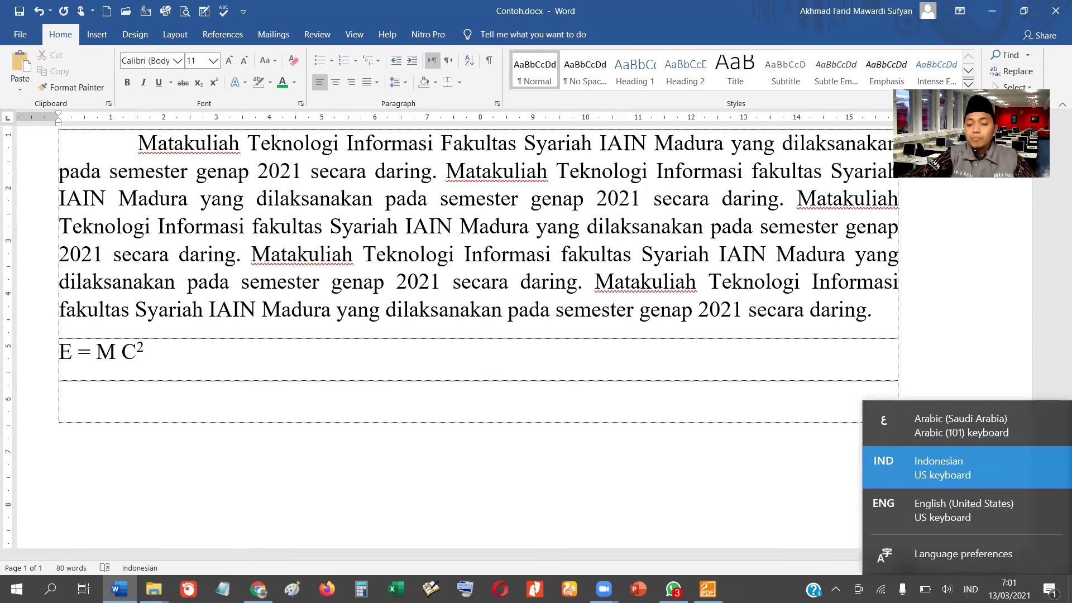
click(956, 430)
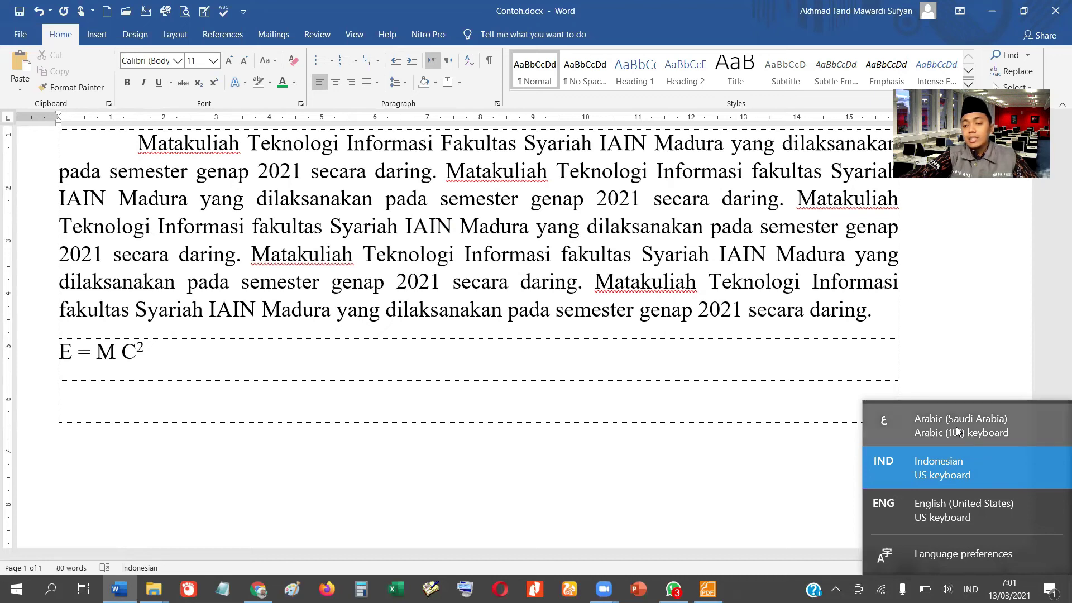
click(663, 453)
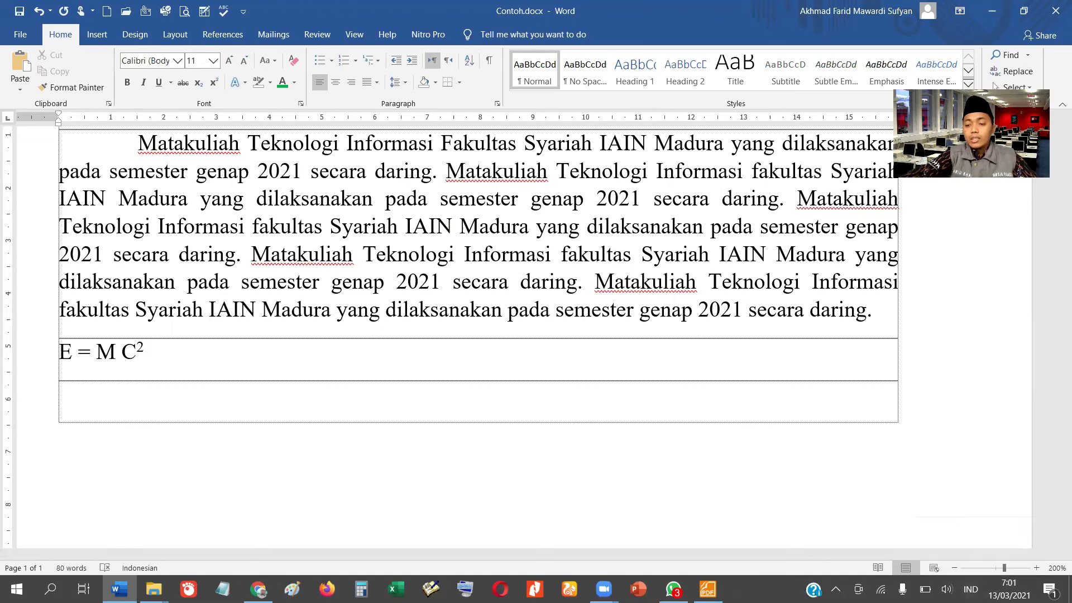
click(971, 589)
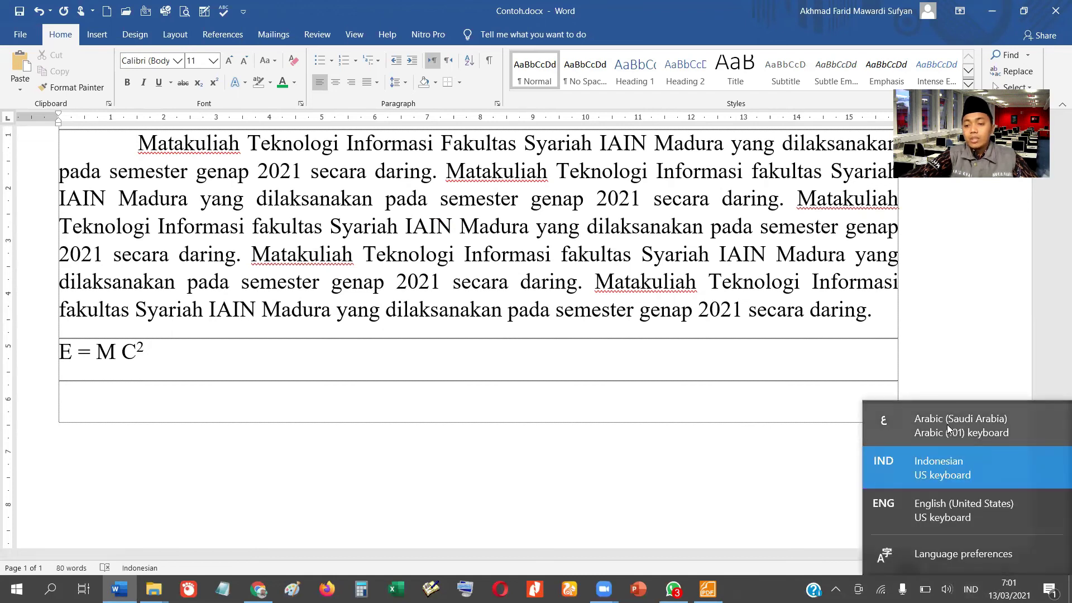
click(948, 428)
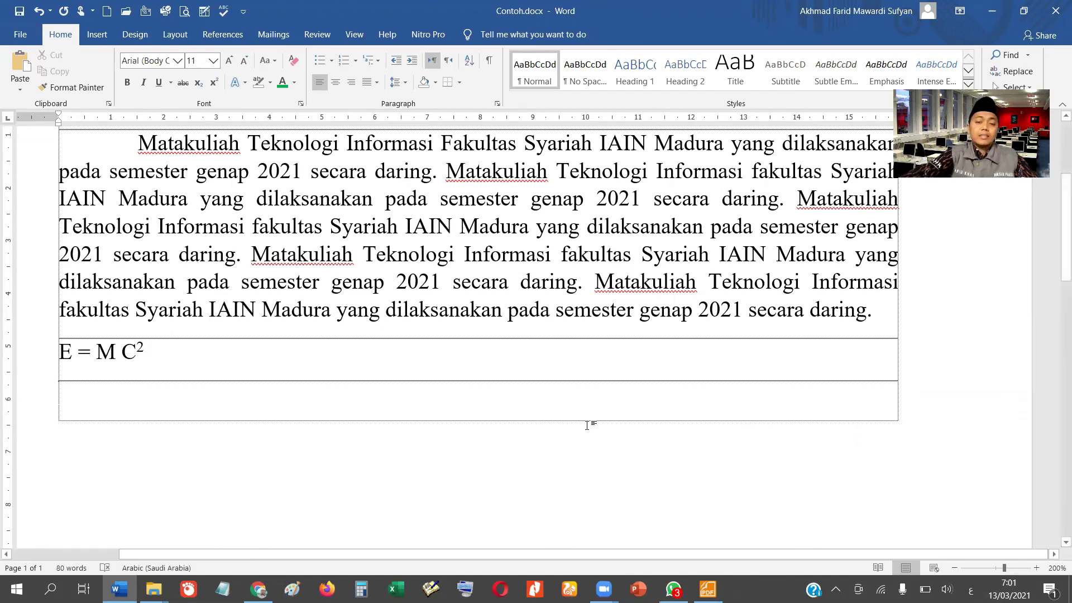
text(نتلاسيتسلايت)
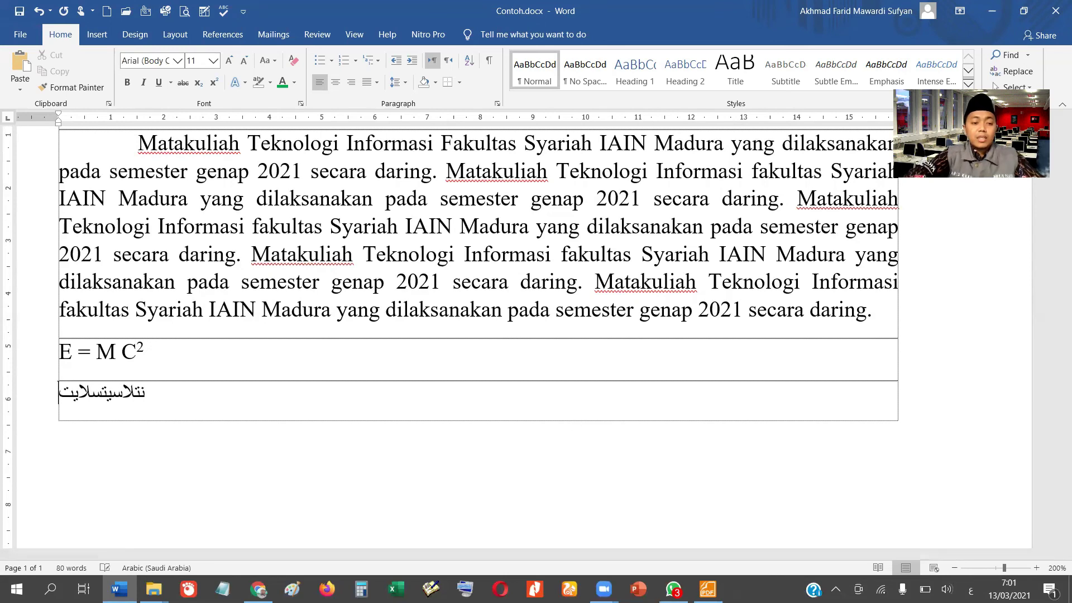
text(لالا تسيى)
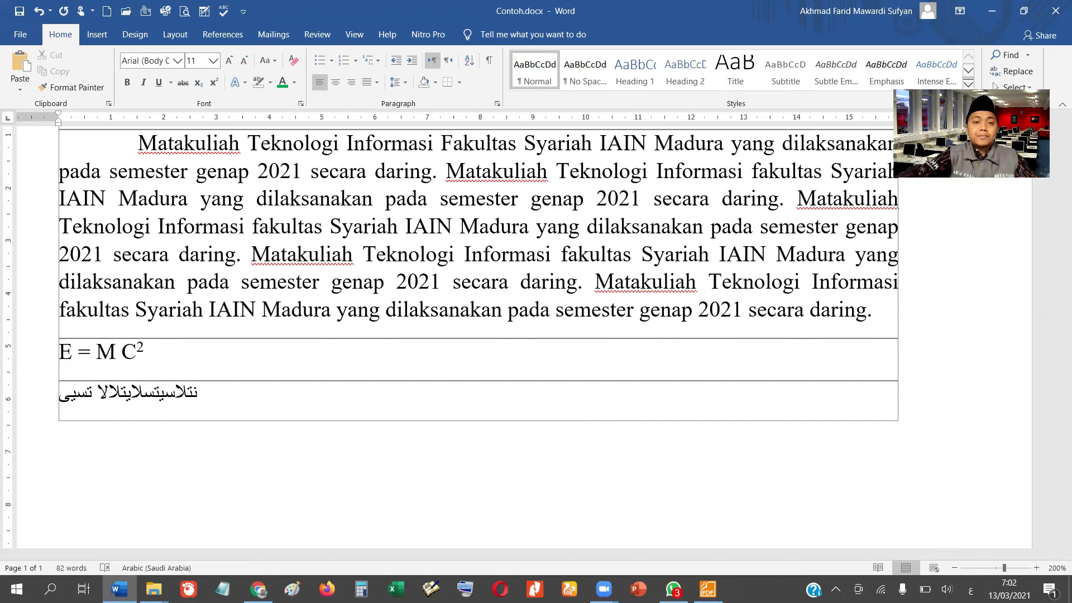
Set the text direction of the Arabic line in the last row to right-to-left.
click(202, 234)
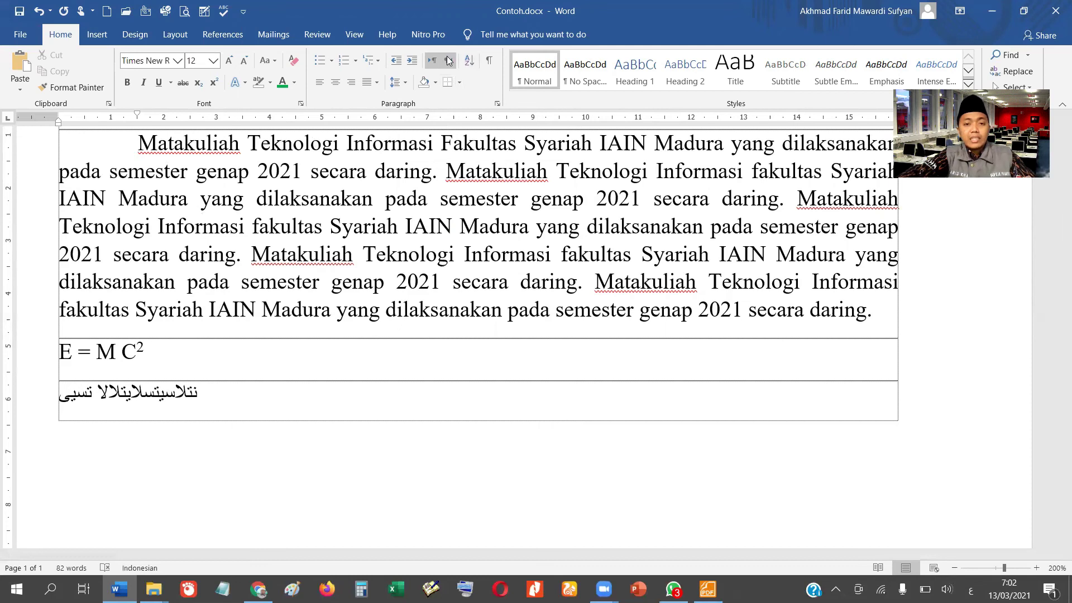
click(199, 392)
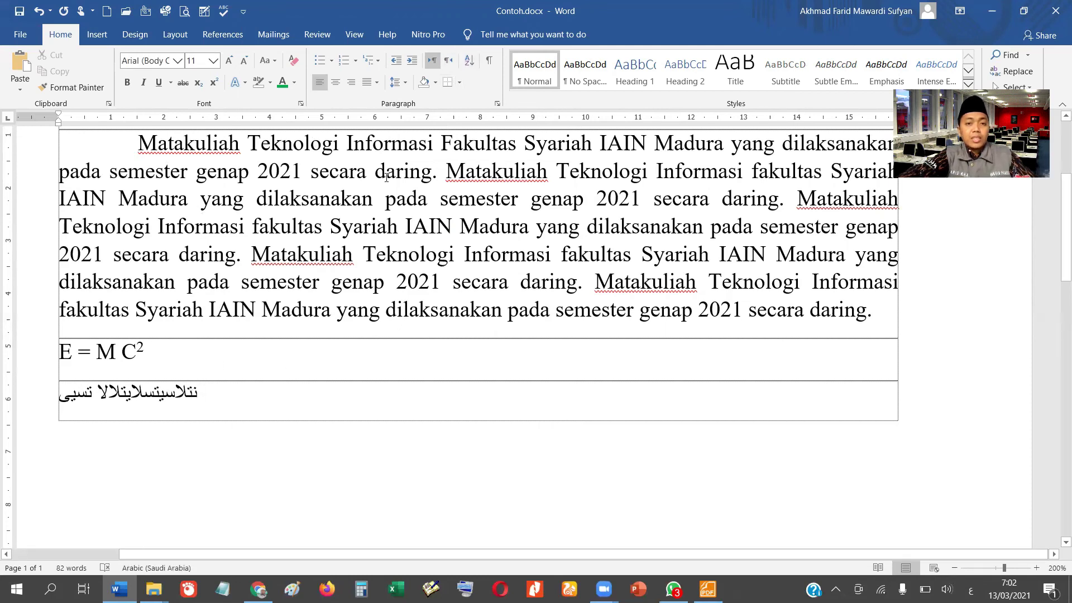
click(451, 61)
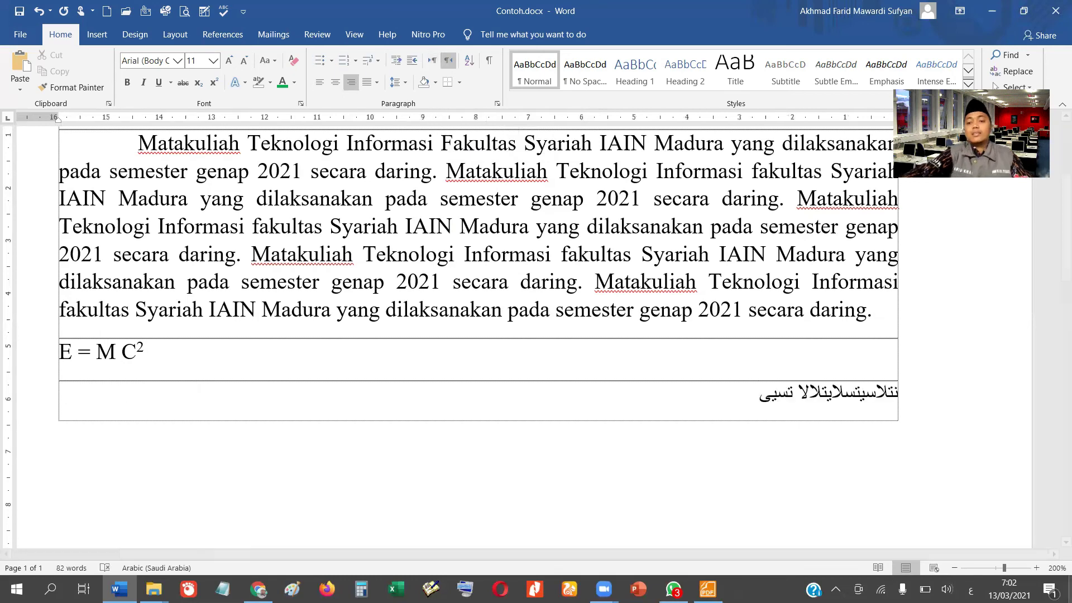
Replace the sample Arabic letters in the last row with "بسم الله الرحمن الرحيم".
key(BackSpace)
key(BackSpace)
key(BackSpace)
key(BackSpace)
key(BackSpace)
key(BackSpace)
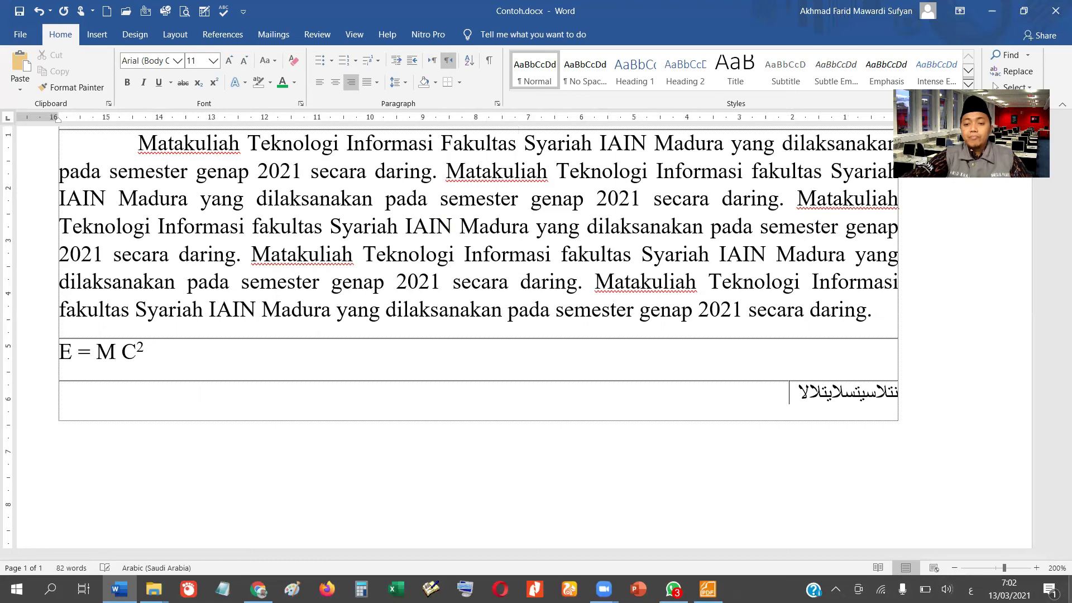
key(BackSpace)
key(BackSpace)
key(BackSpace)
key(BackSpace)
key(BackSpace)
key(BackSpace)
key(BackSpace)
key(BackSpace)
key(BackSpace)
key(BackSpace)
key(BackSpace)
key(BackSpace)
key(BackSpace)
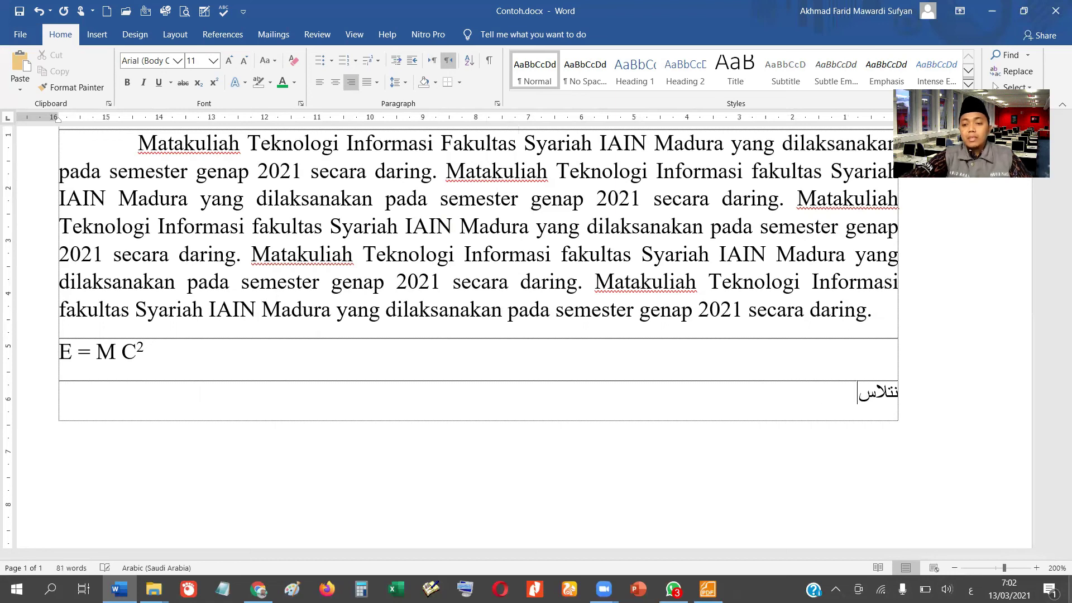
key(BackSpace)
key(BackSpace)
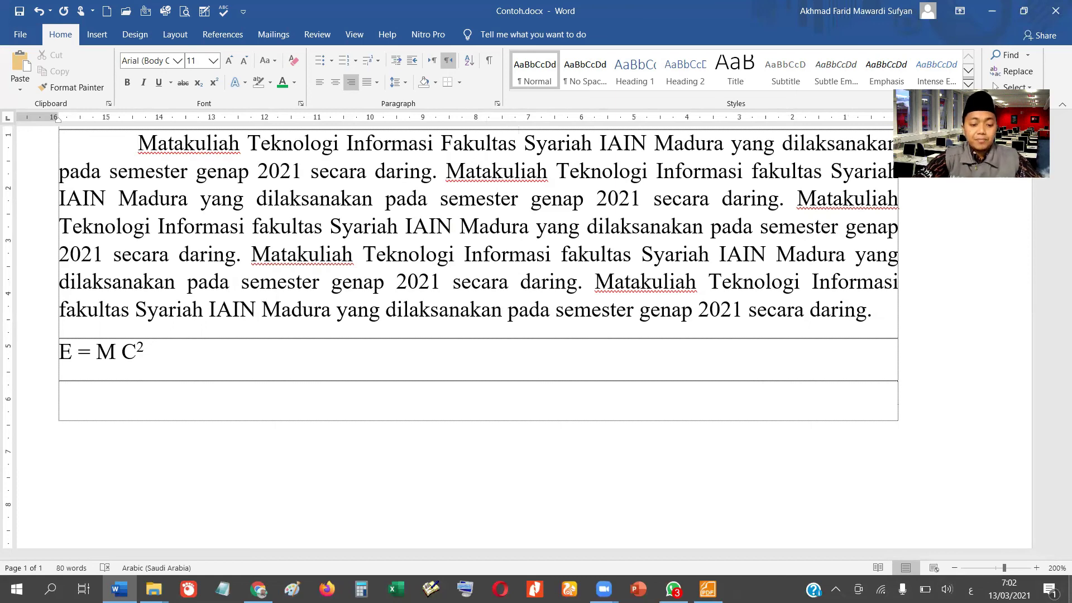
text(بس)
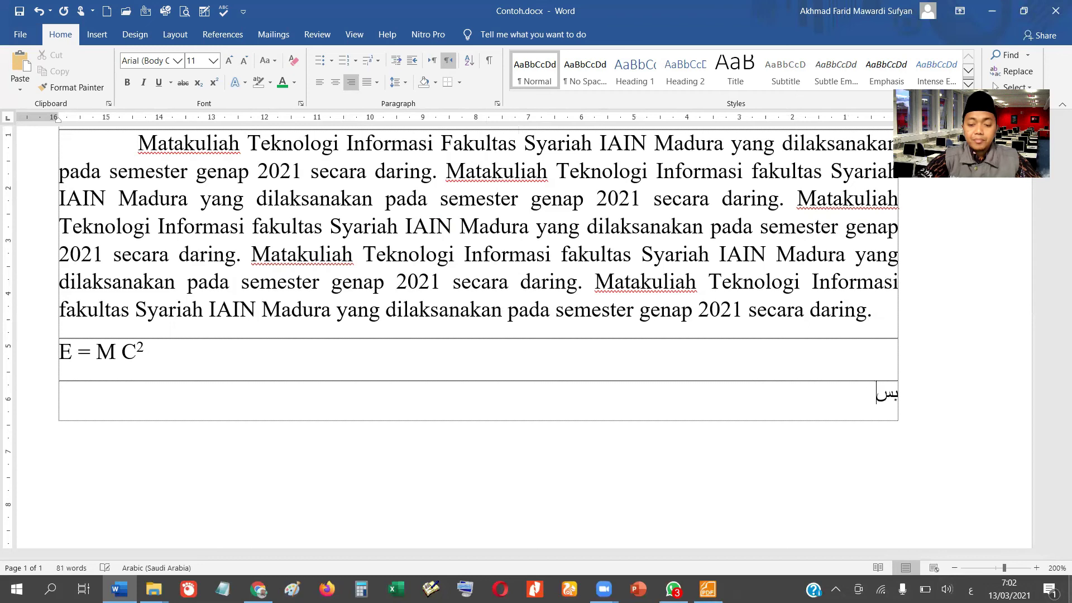
text(م الله الرحم)
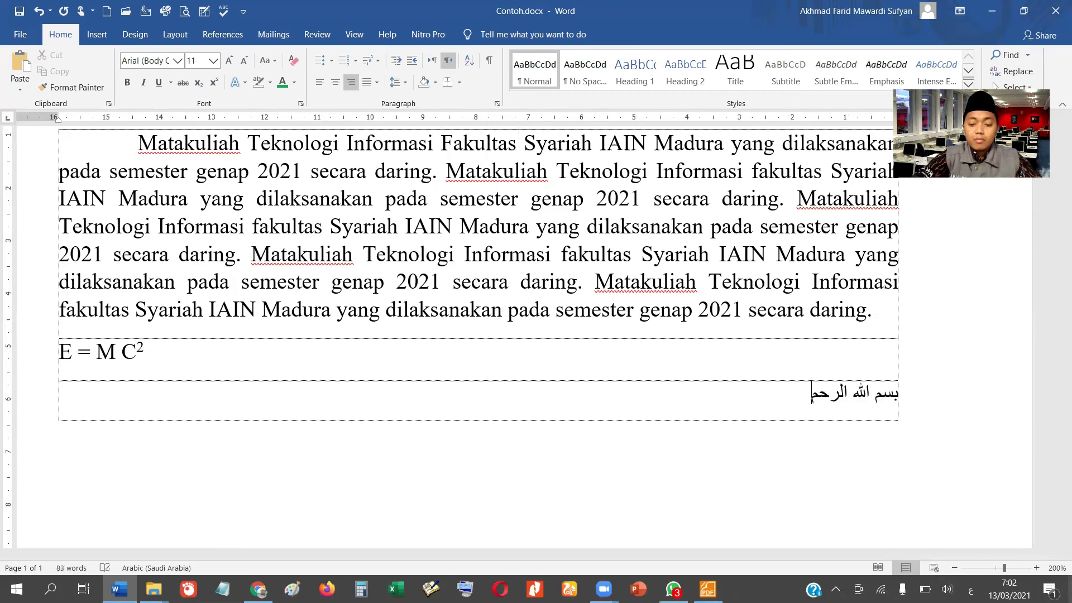
text(ن ال)
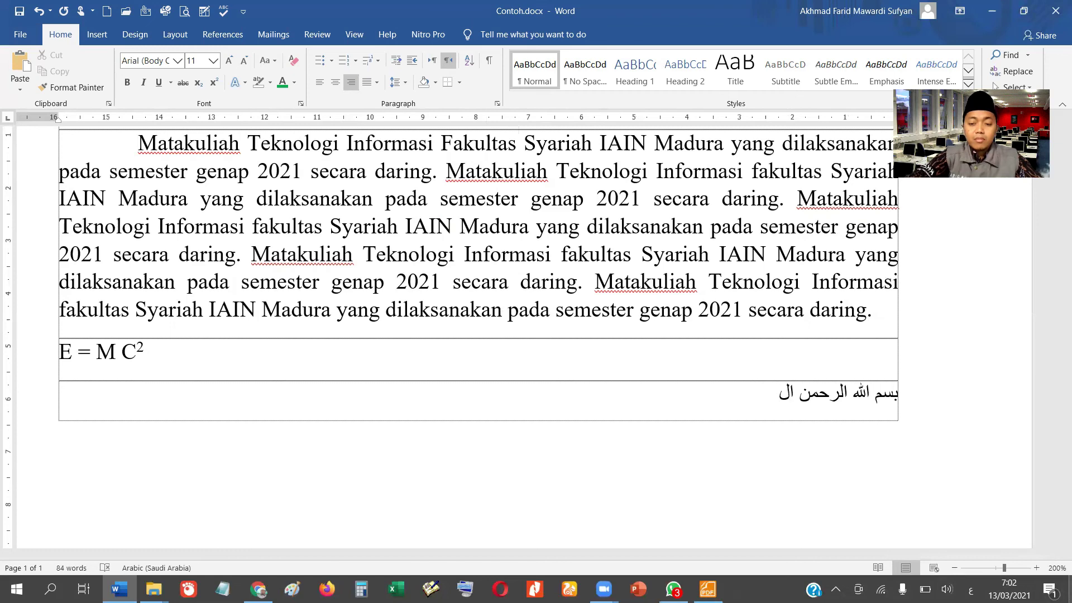
text(رحيم)
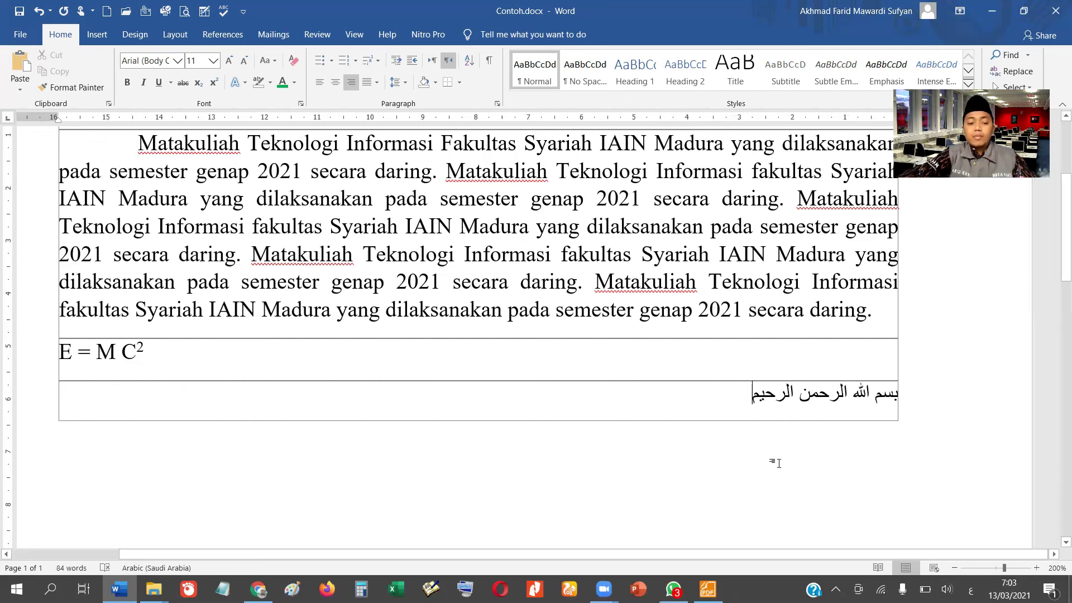
Check the Arabic font rule in section C, point 2 of the guideline PDF in Foxit Reader, and select the Arabic phrase in Word.
key(alt+Tab)
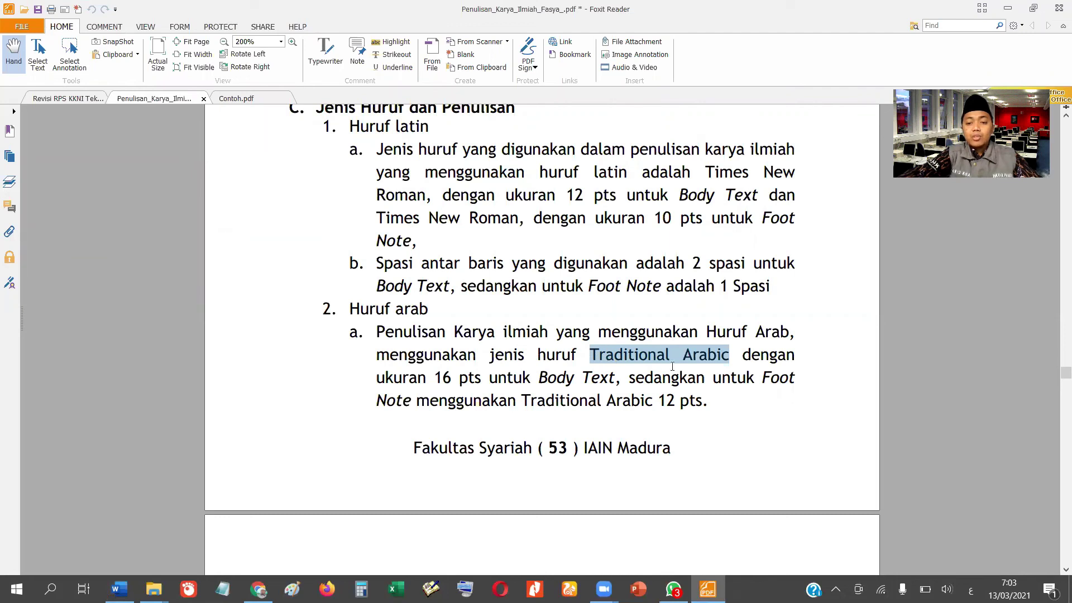
key(alt+Tab)
drag(750, 394, 910, 406)
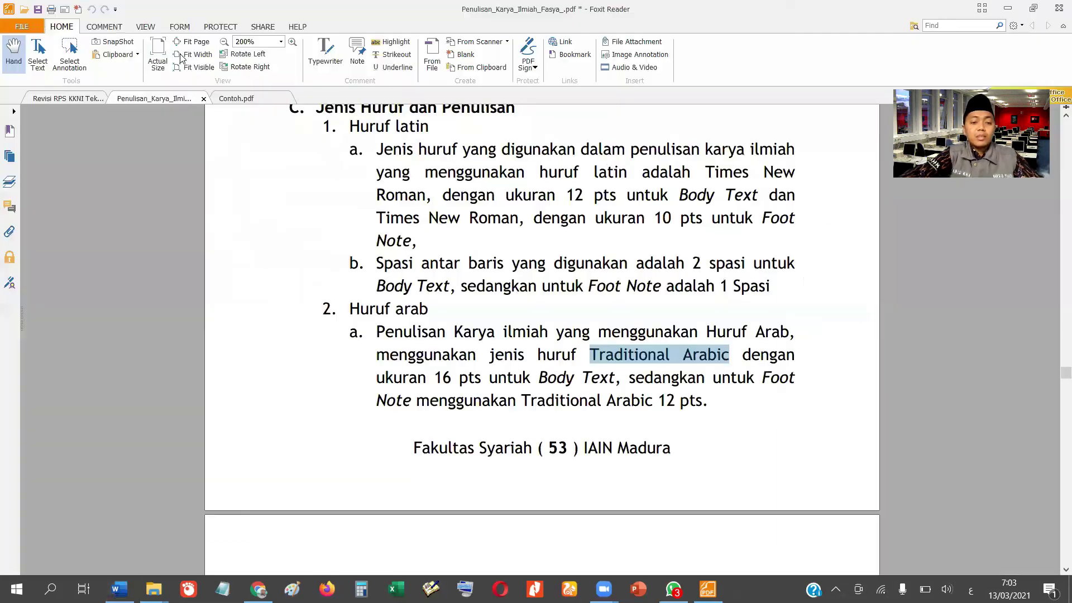
key(alt+Tab)
key(alt+Tab)
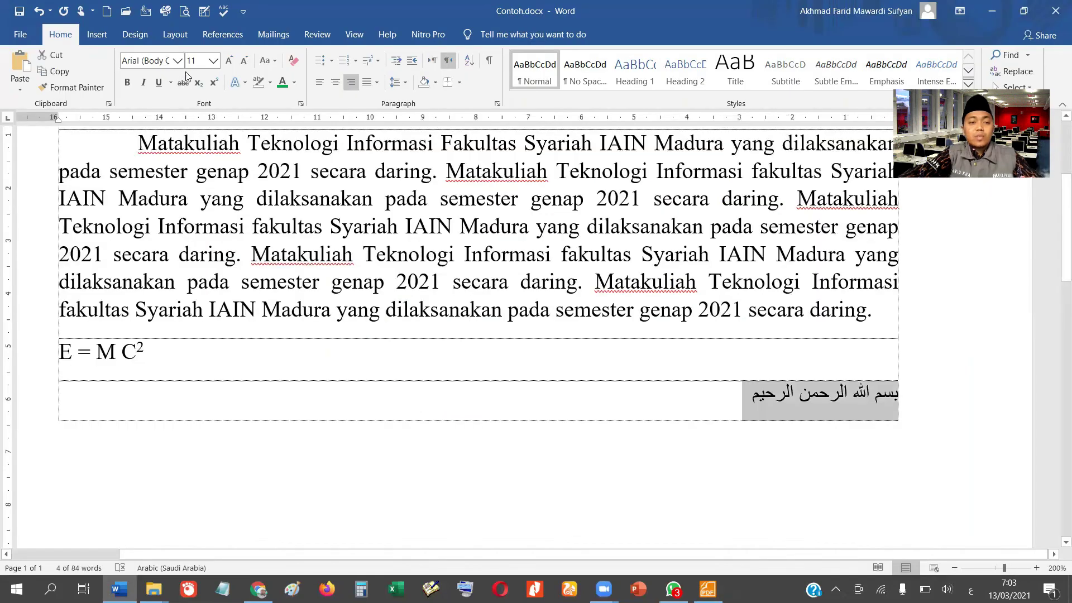
Set the font of the selected Arabic phrase to Traditional Arabic.
click(176, 65)
click(175, 62)
scroll(229, 369, down, 20)
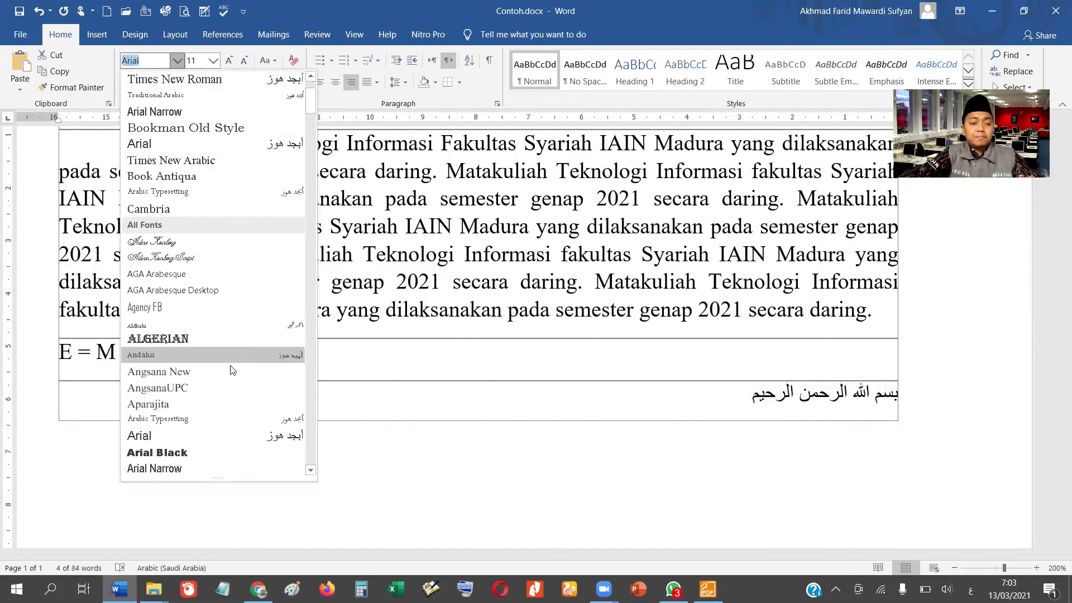
scroll(225, 364, down, 20)
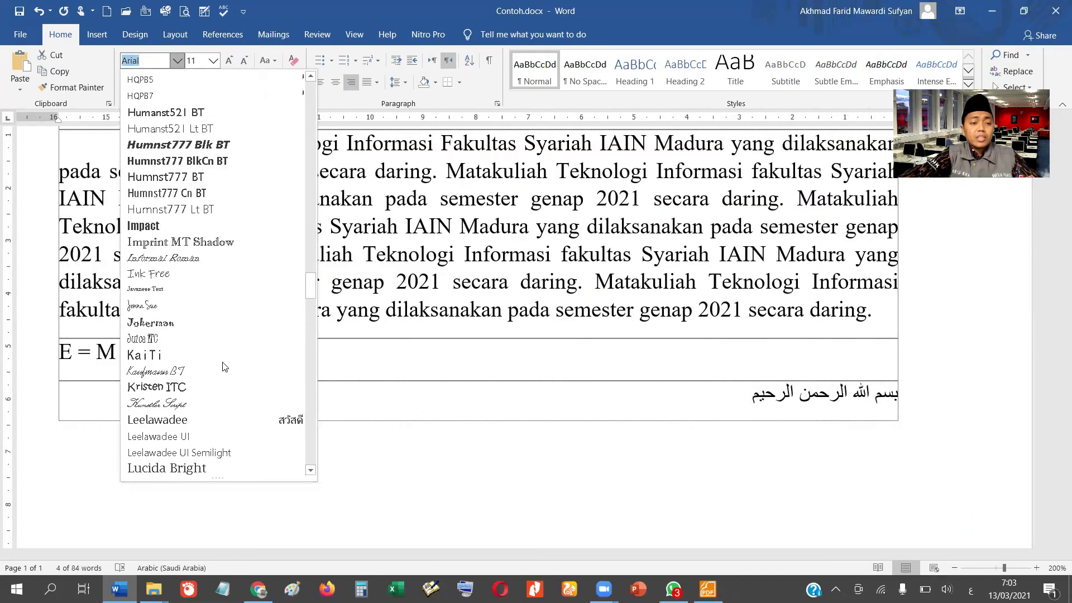
scroll(223, 369, down, 20)
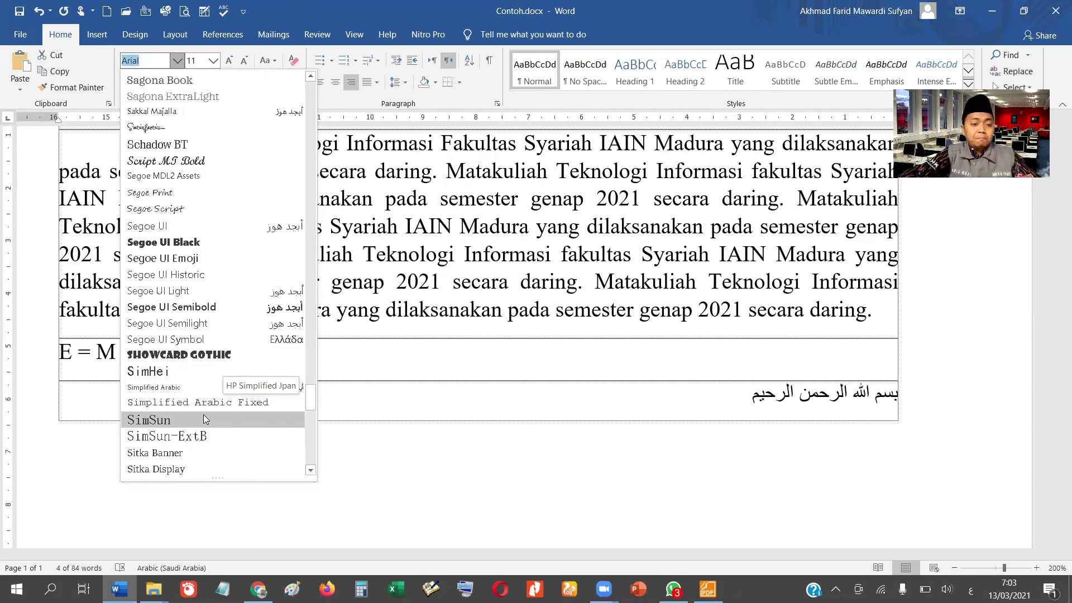
scroll(201, 435, down, 4)
scroll(199, 436, down, 5)
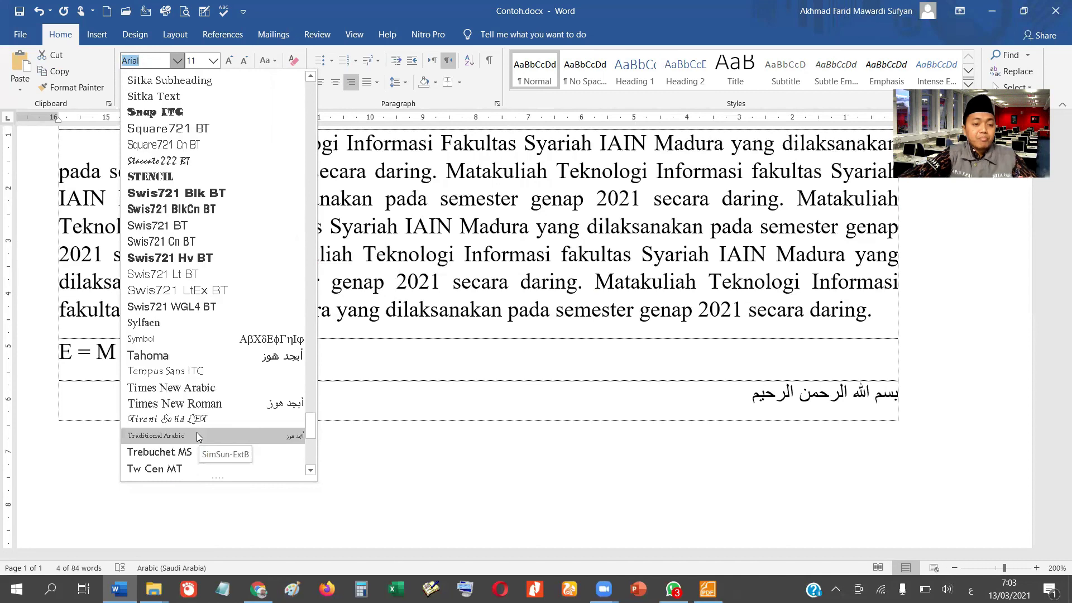
click(197, 436)
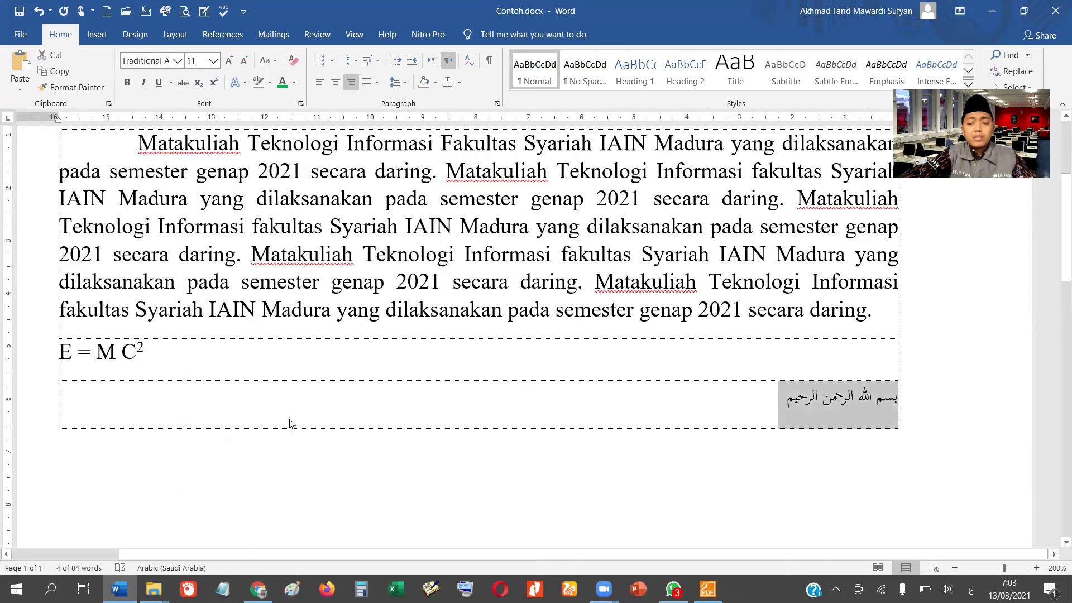
Check the Arabic body text size in the guideline PDF in Foxit Reader, and set the Arabic phrase in Word to size 16.
key(alt+Tab)
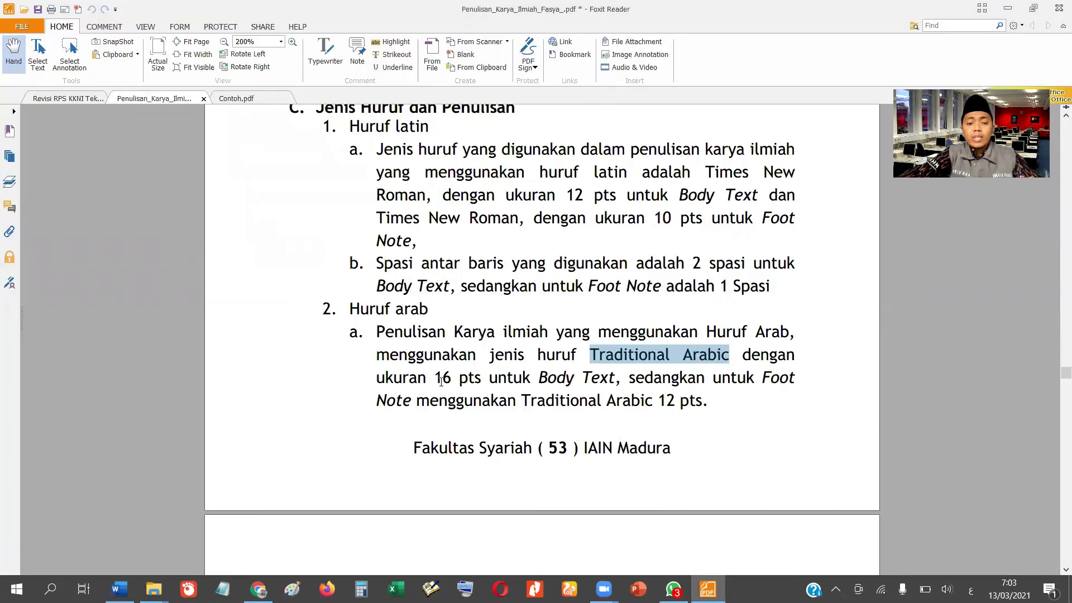
key(alt+Tab)
click(213, 61)
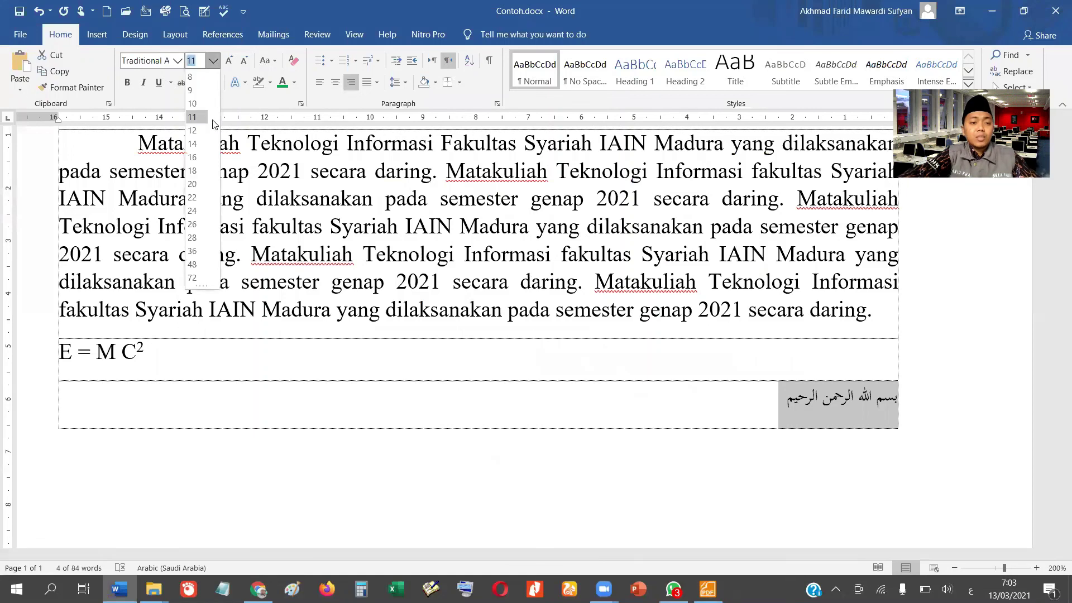
click(199, 158)
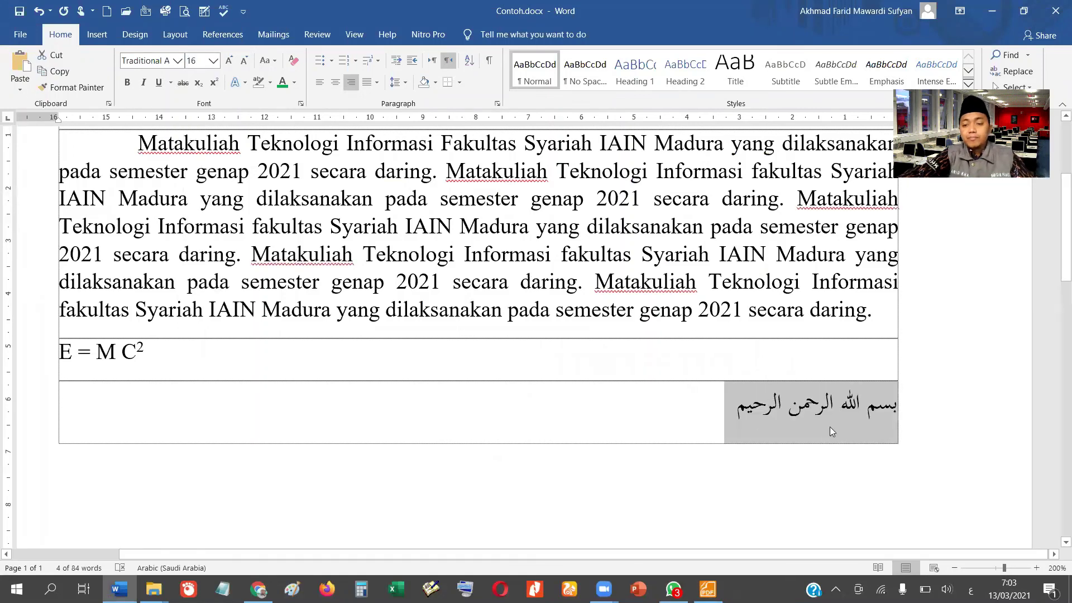
Add vowel marks to the first two words of the Arabic phrase so they read "بِسْمِ اللهِ".
click(876, 403)
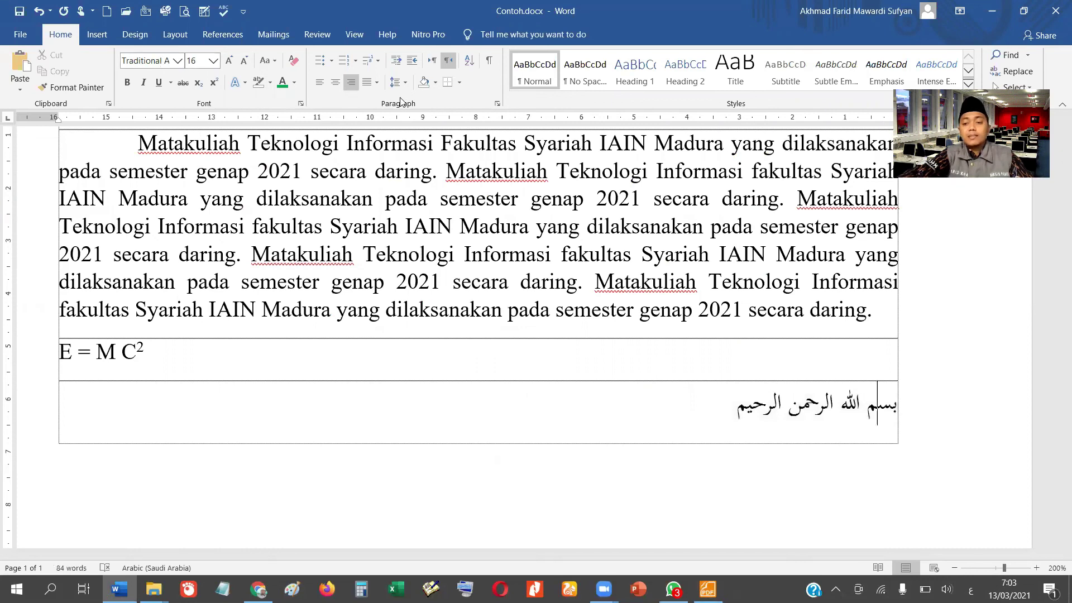
ctrl+scroll(904, 424, up, 14)
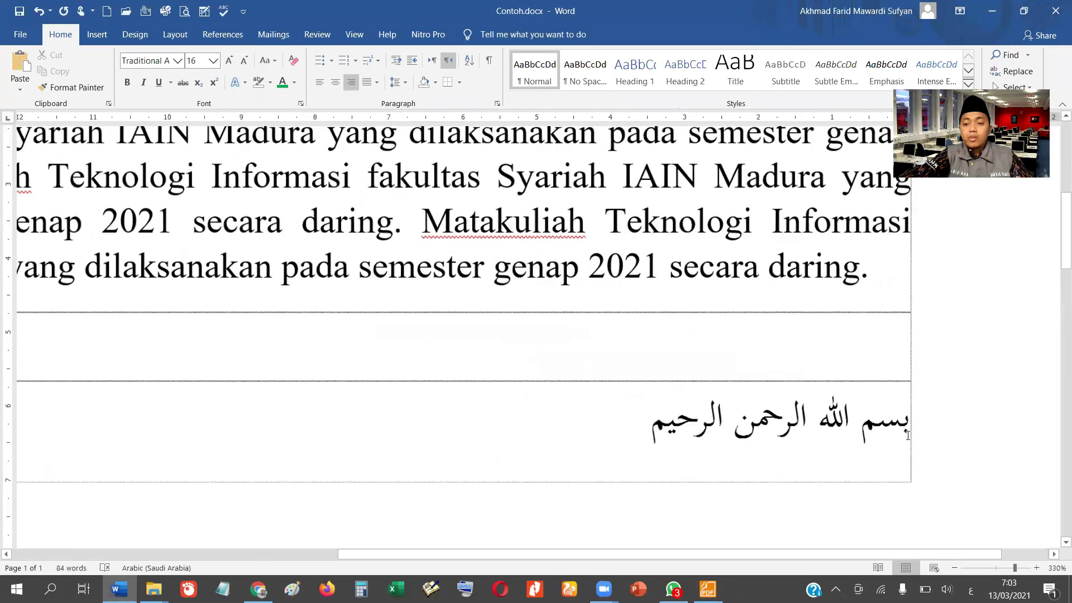
click(905, 424)
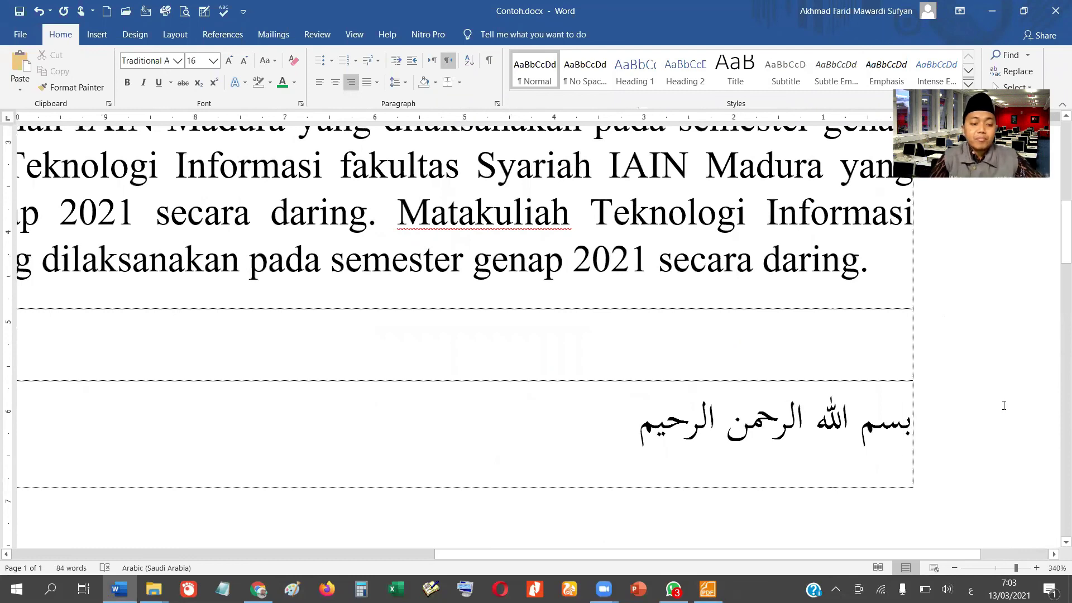
key(Left)
text(ْ)
key(Left)
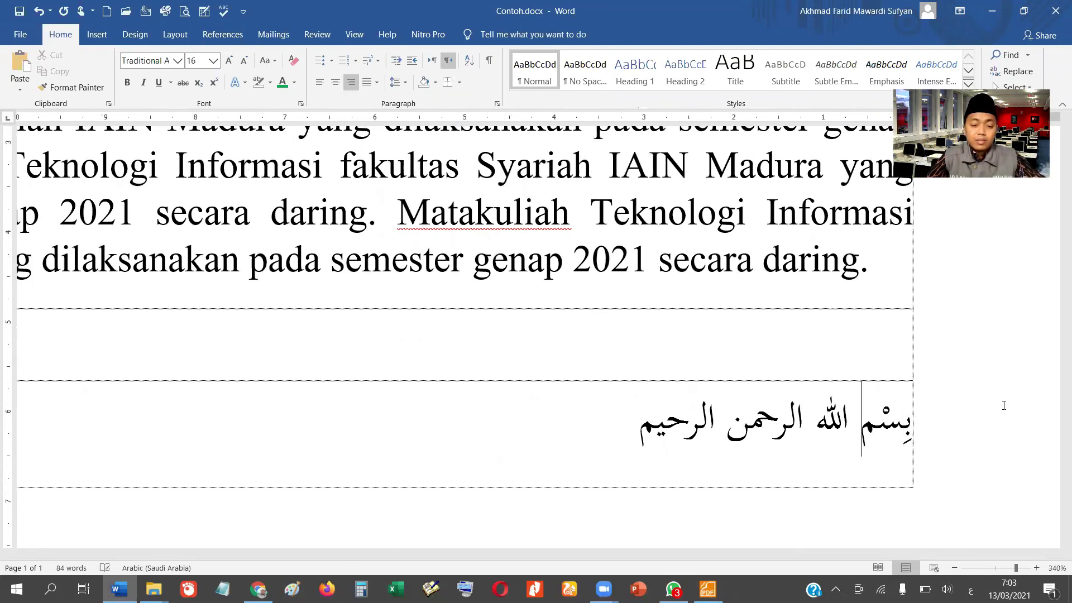
text(ِ)
key(Left)
key(Left)
key(Left)
key(Left)
text(ِ)
Add shadda, vowel marks and a superscript alef to the third Arabic word so it reads "الرَّحْمٰنِ".
key(Left)
key(Left)
key(Left)
key(Left)
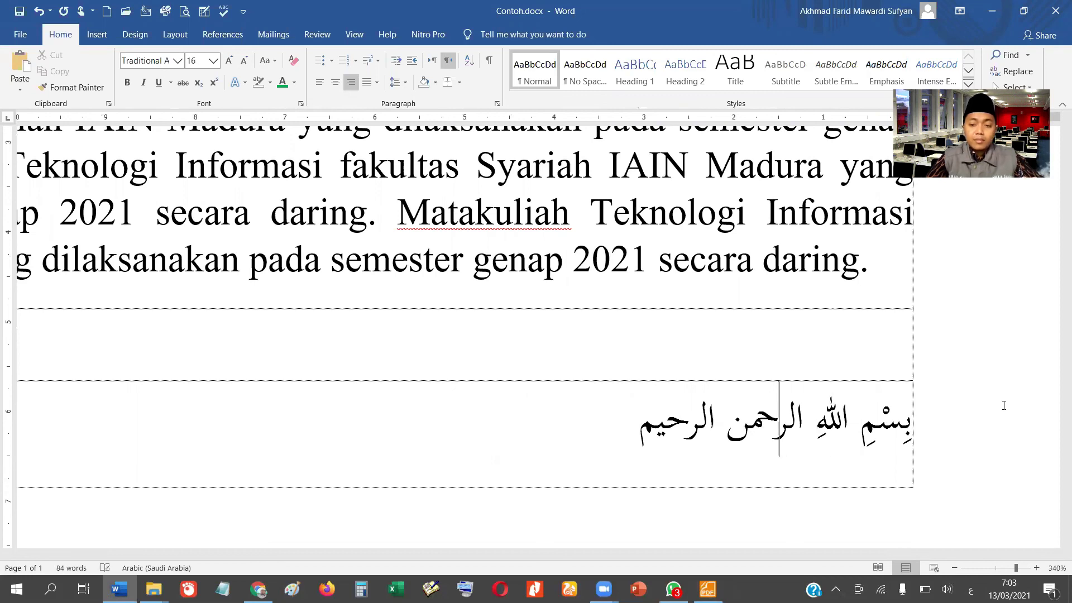
text(َّ)
key(Left)
text(ْ)
key(Left)
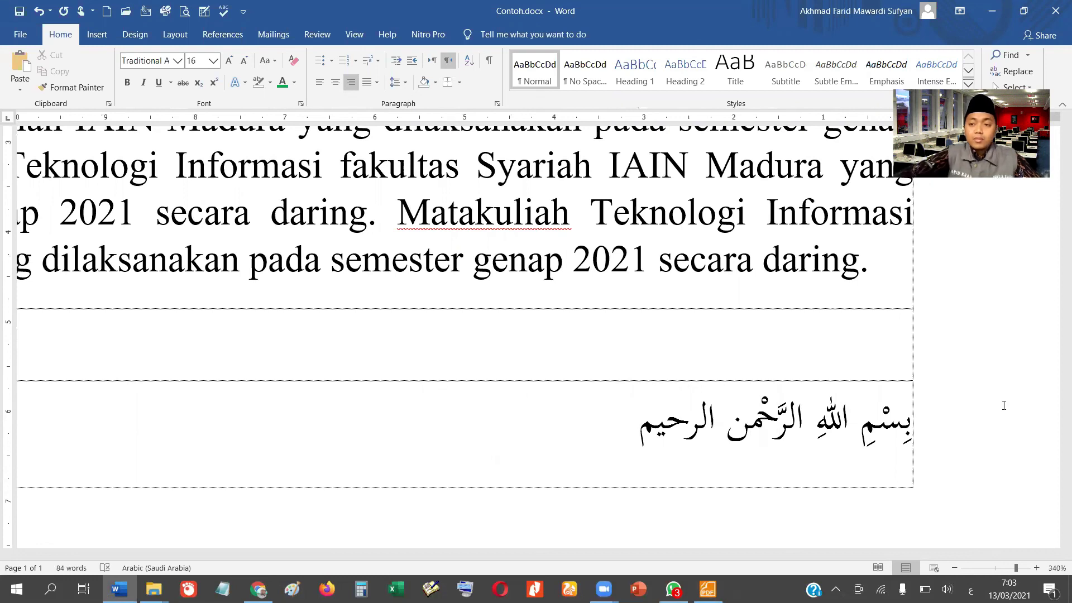
key(alt+n)
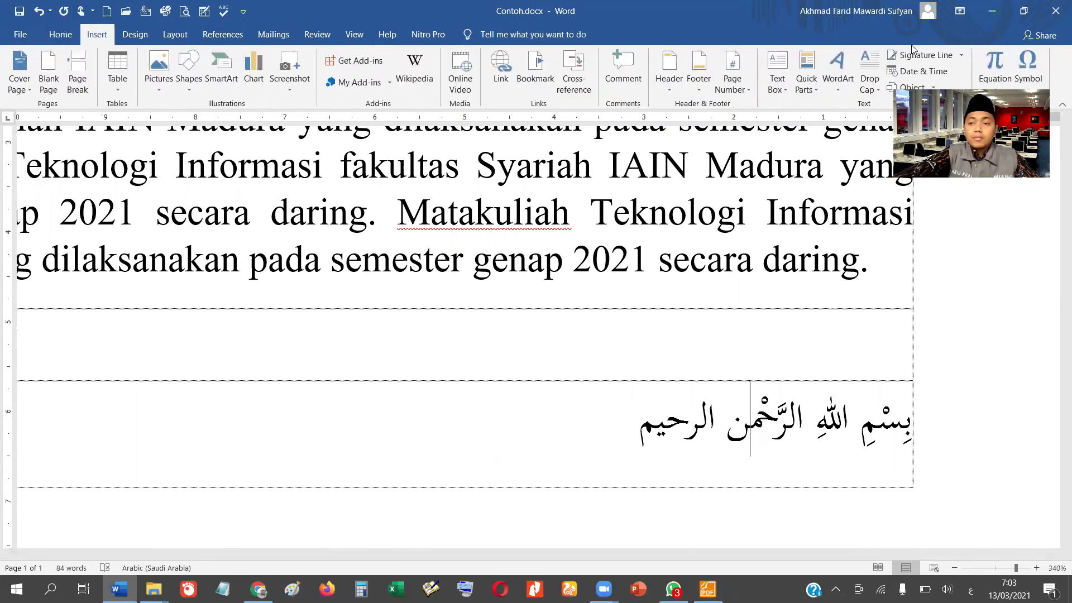
click(1028, 73)
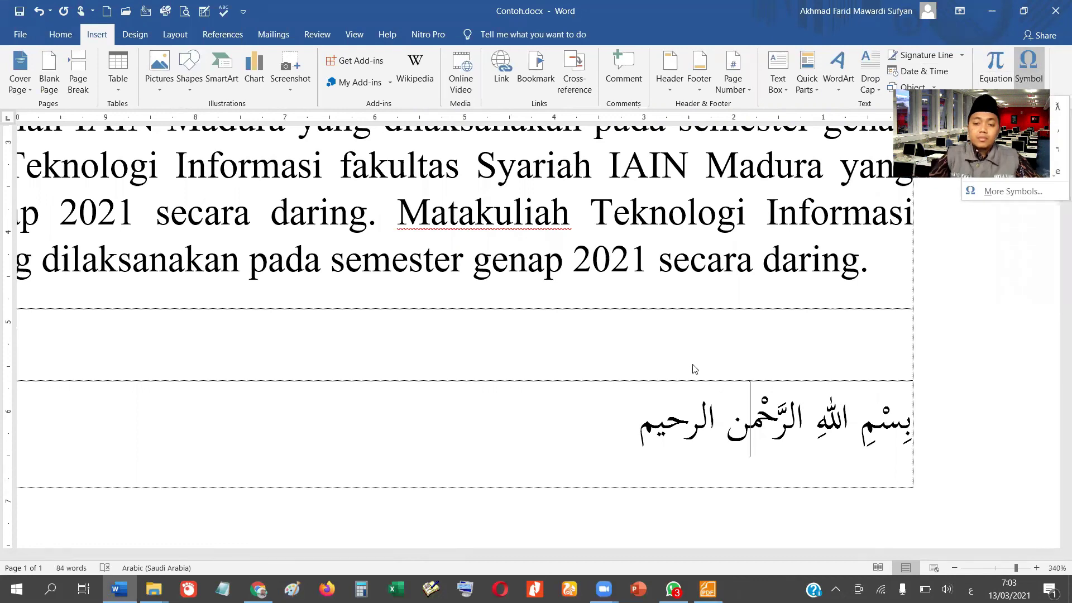
text(ِ)
Add shadda and vowel marks to the last Arabic word so it reads "الرَّحِيْمِ".
key(Left)
key(Left)
key(Left)
text(َّ)
key(Left)
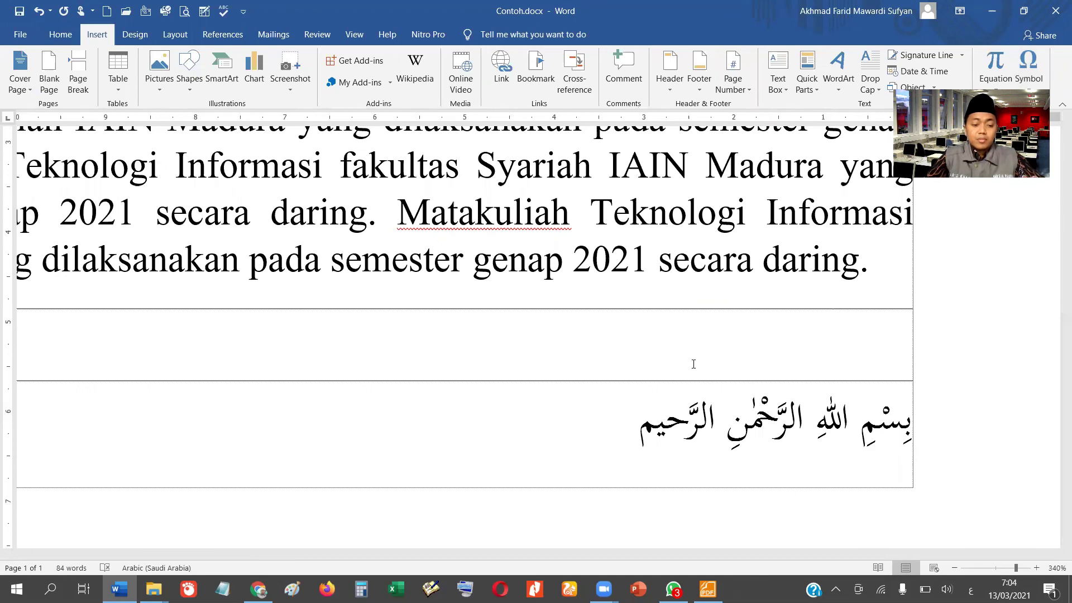
text(َ)
key(ctrl+z)
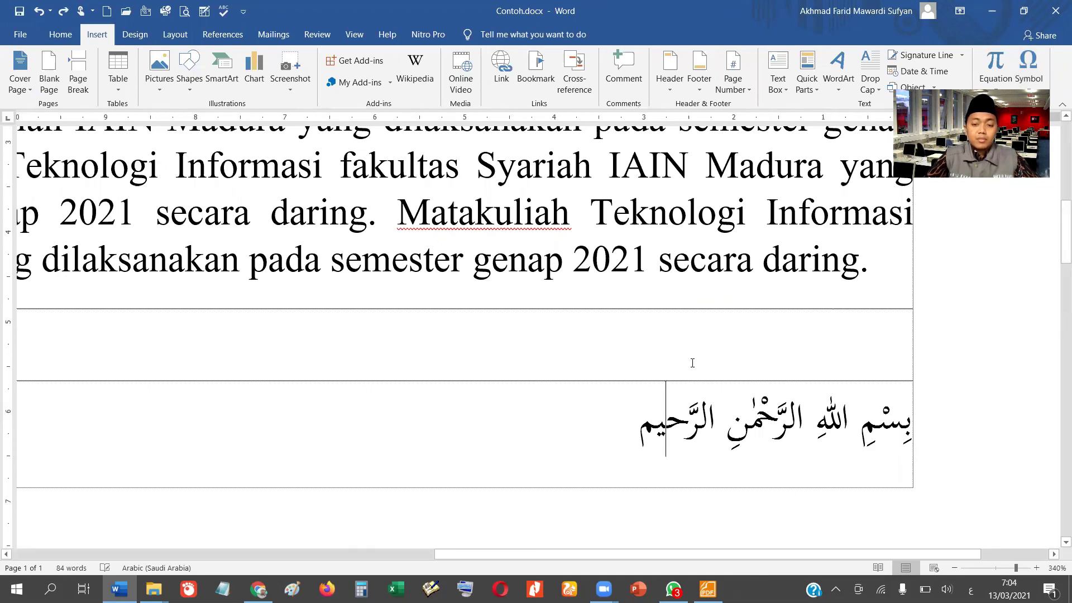
key(Left)
key(Left)
text(ْ)
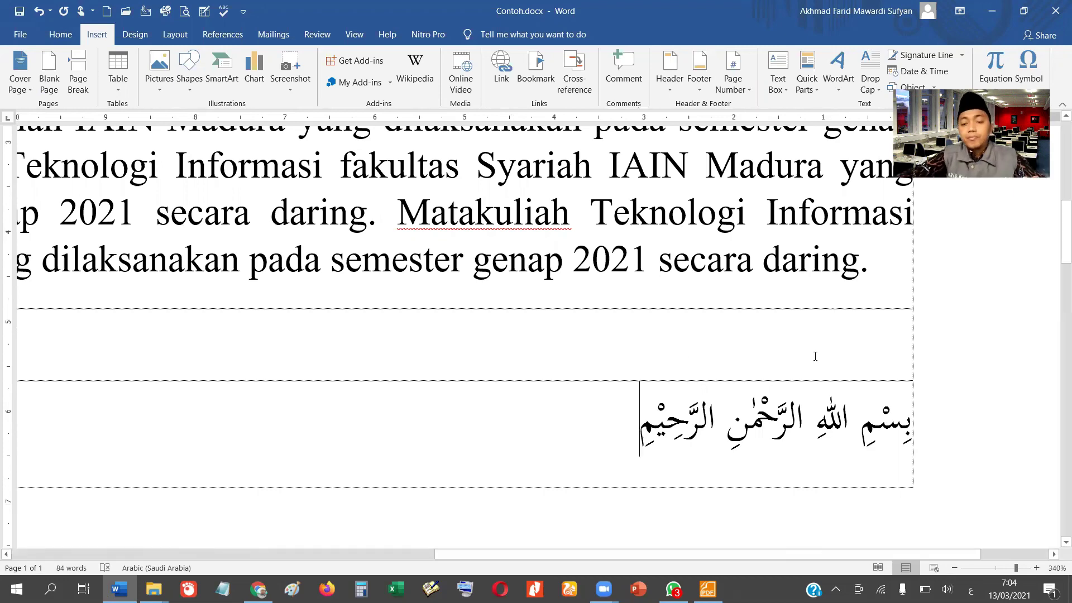
Compare the vowelled Arabic phrase in Word with the Arabic font rule in the guideline PDF in Foxit Reader.
click(774, 431)
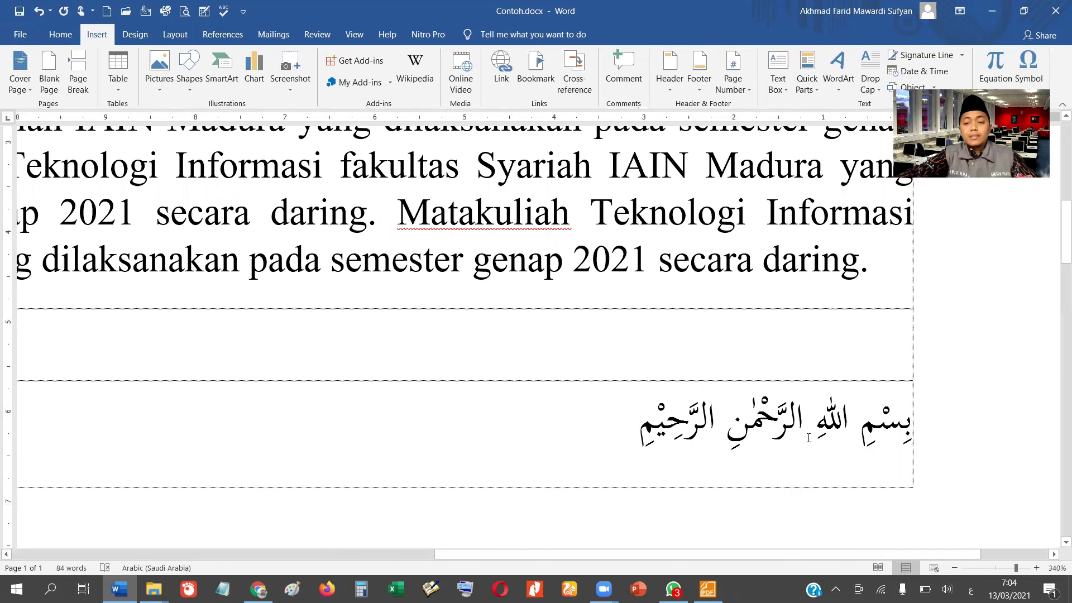
key(alt+Tab)
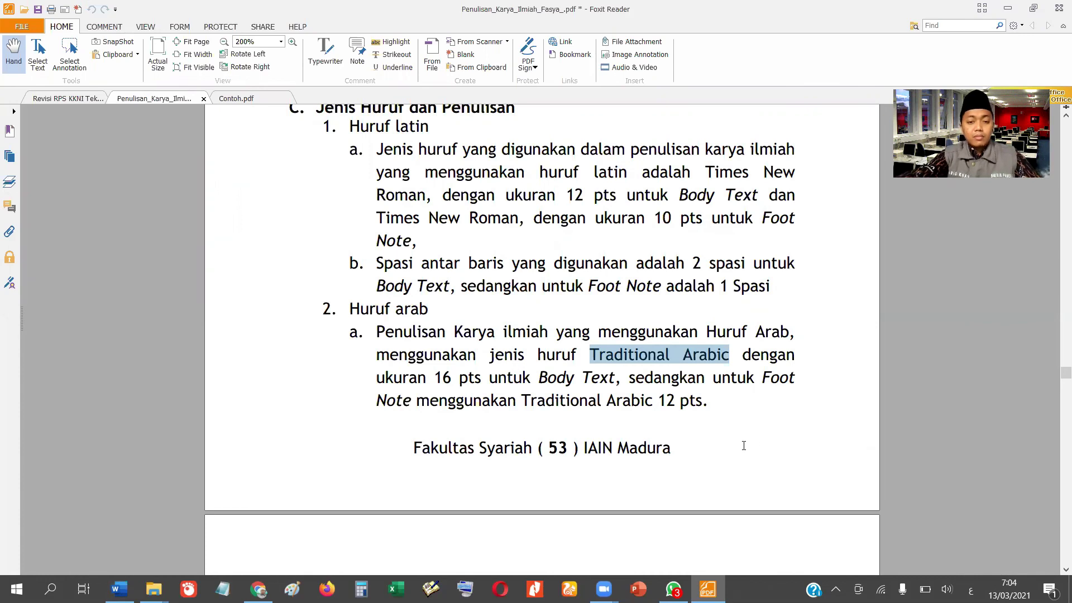
key(alt+Tab)
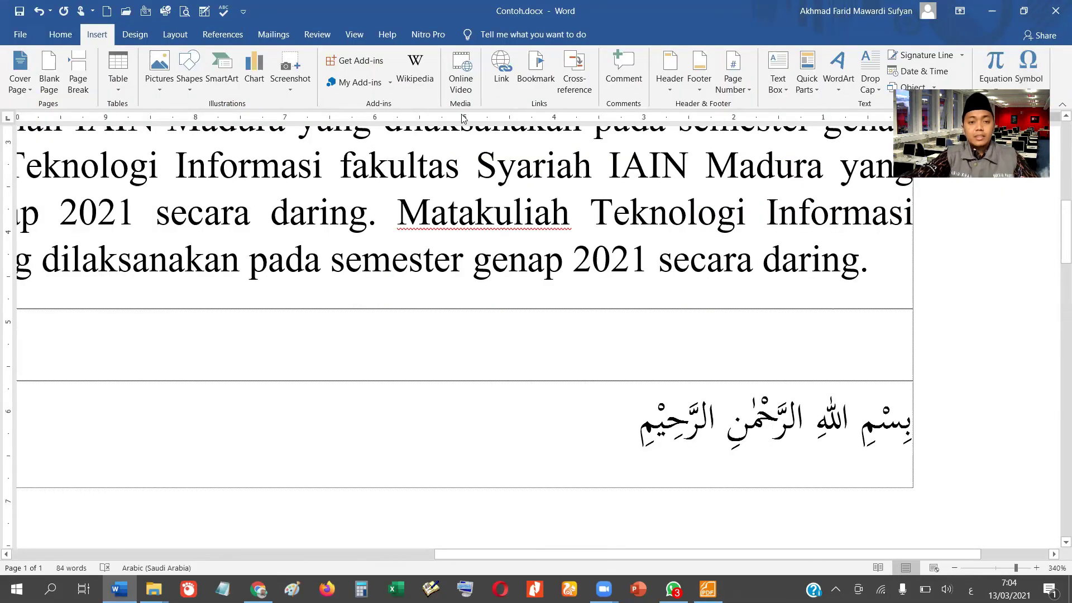
Review the text direction options for the Latin body paragraph versus the Arabic line, and return to the PENGANTAR heading.
click(59, 34)
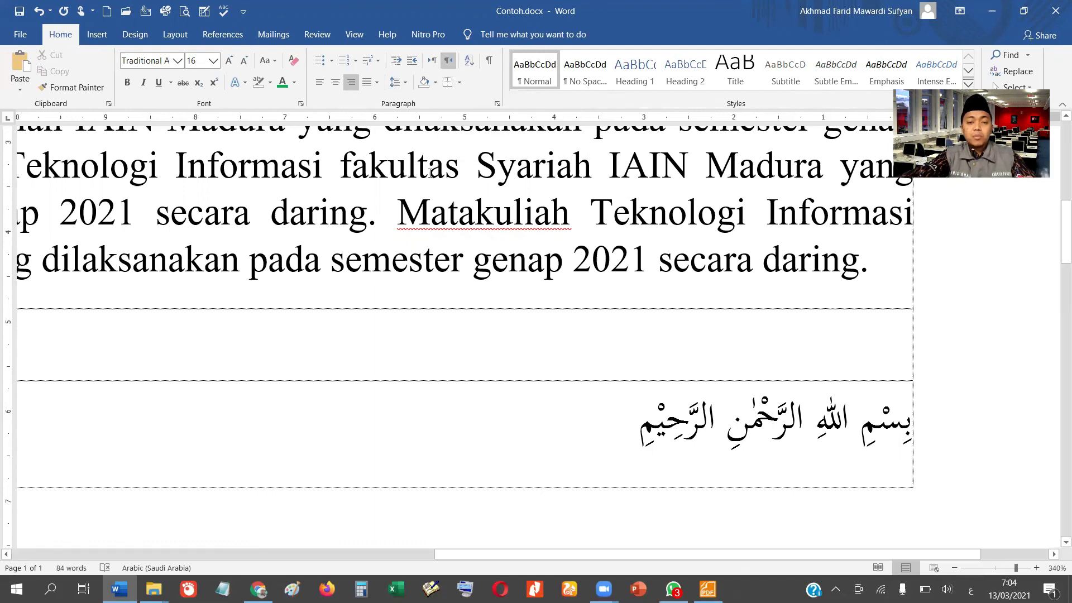
click(432, 60)
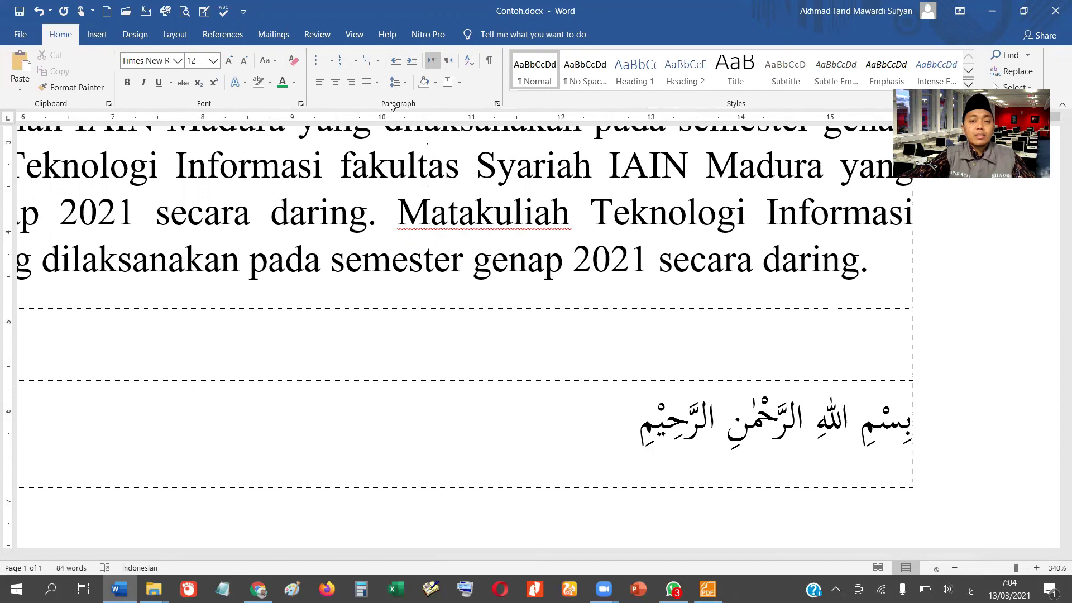
click(646, 186)
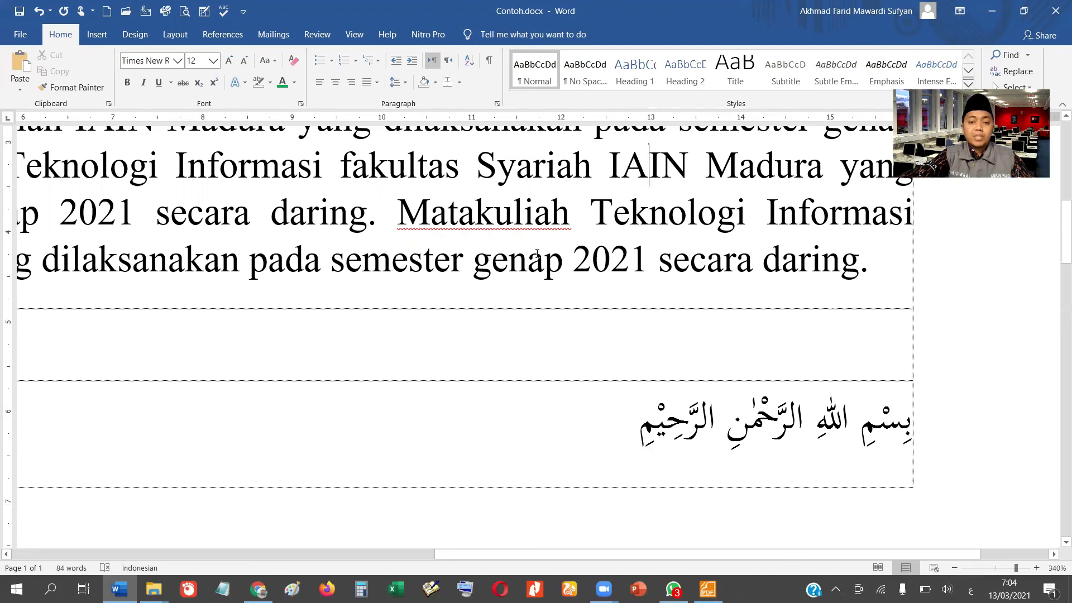
scroll(518, 262, up, 2)
ctrl+scroll(530, 263, down, 9)
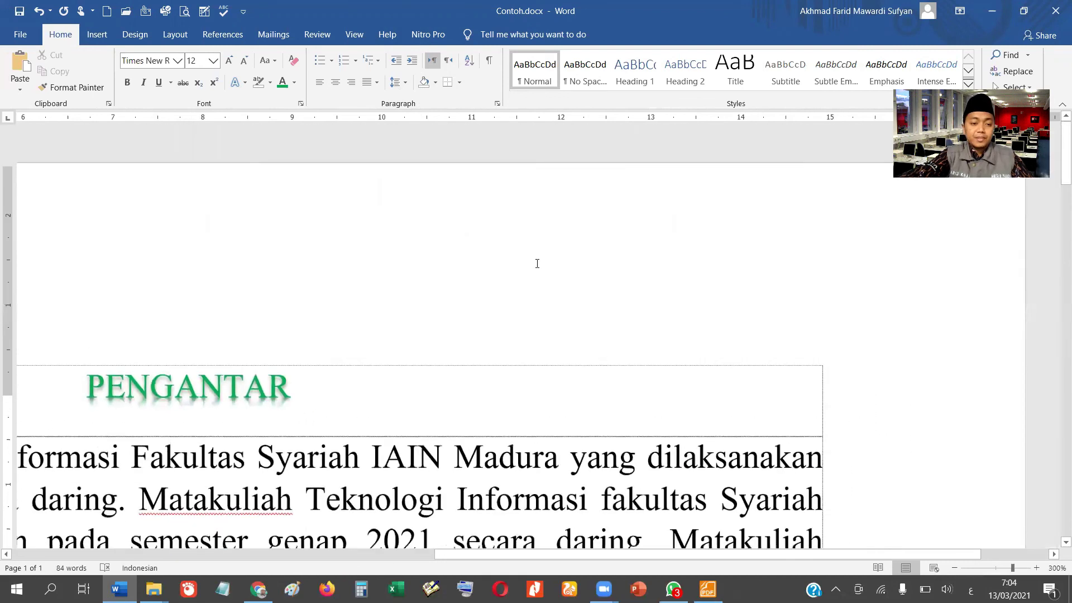
ctrl+scroll(541, 264, down, 5)
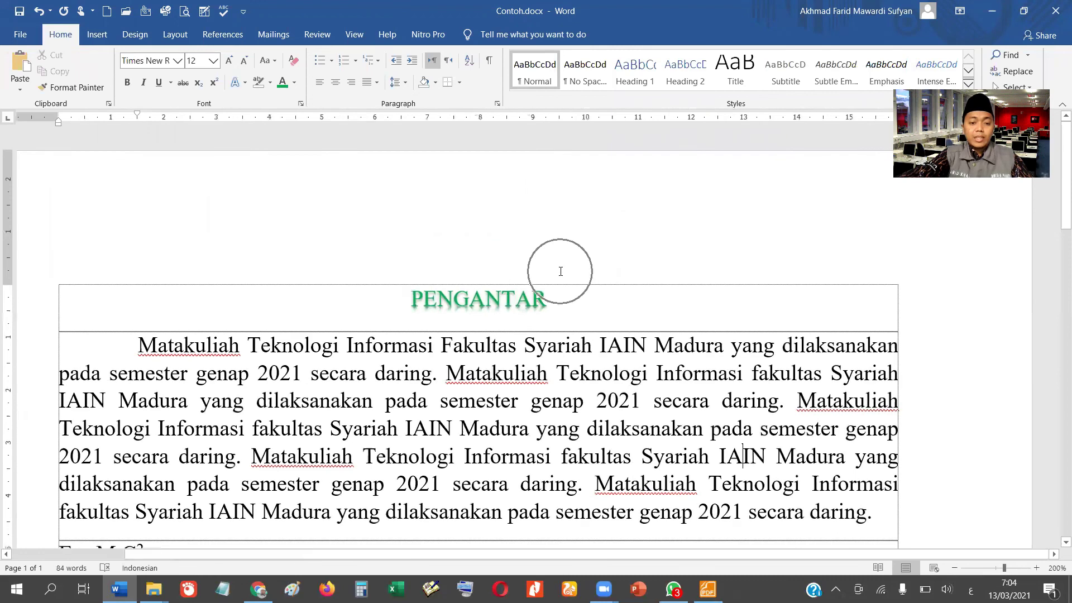